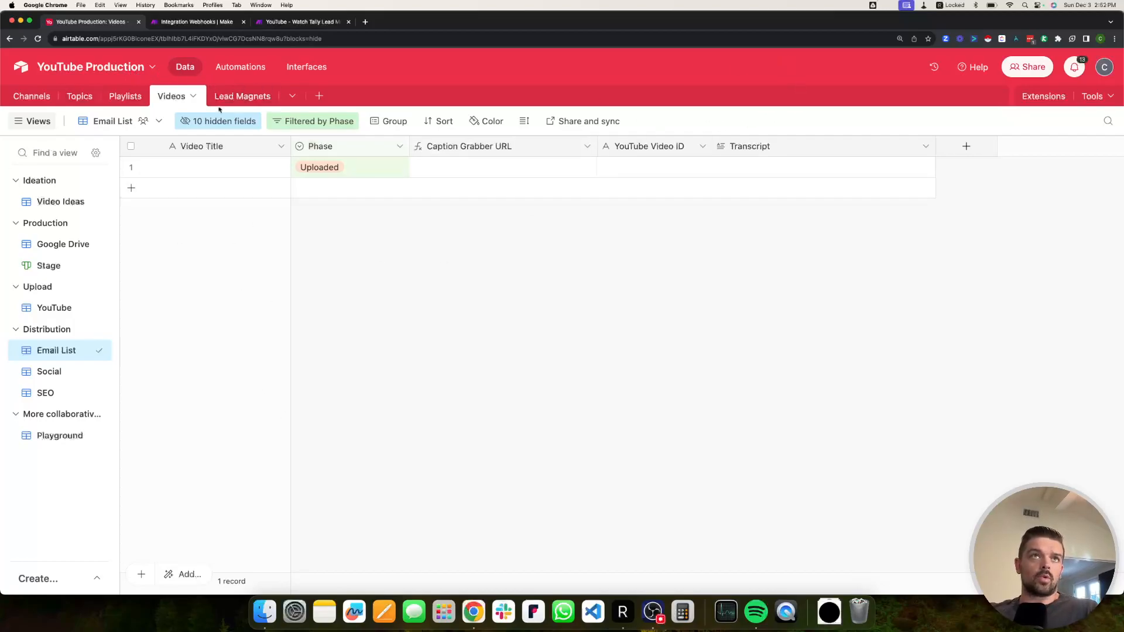
# Open the YouTube Production base's Automations page to show Transcribe Video Upon Upload.
pyautogui.click(239, 68)
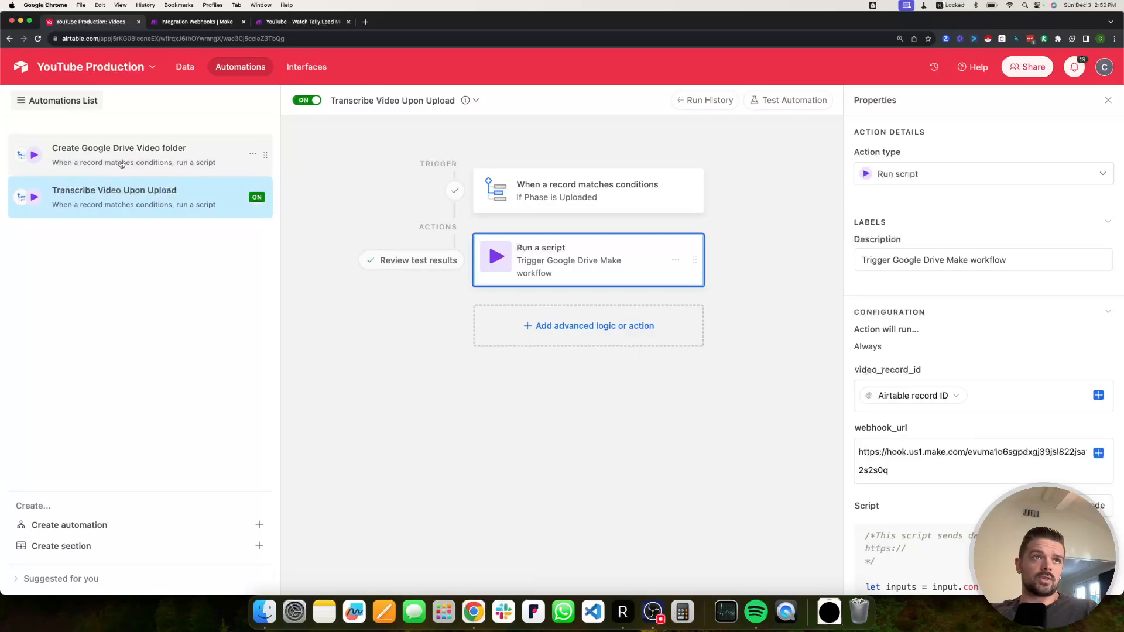
# Compare the Google Drive folder and Transcribe automations, then show the Transcribe trigger's Phase-is-Uploaded conditions.
pyautogui.click(120, 163)
pyautogui.click(146, 210)
pyautogui.click(117, 153)
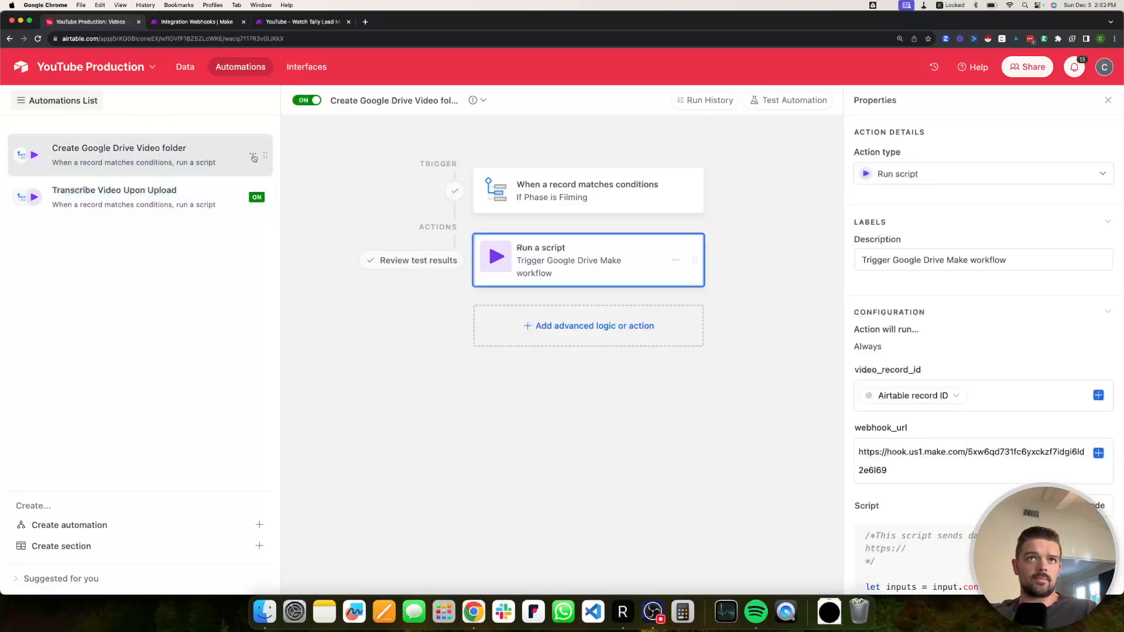
pyautogui.click(91, 194)
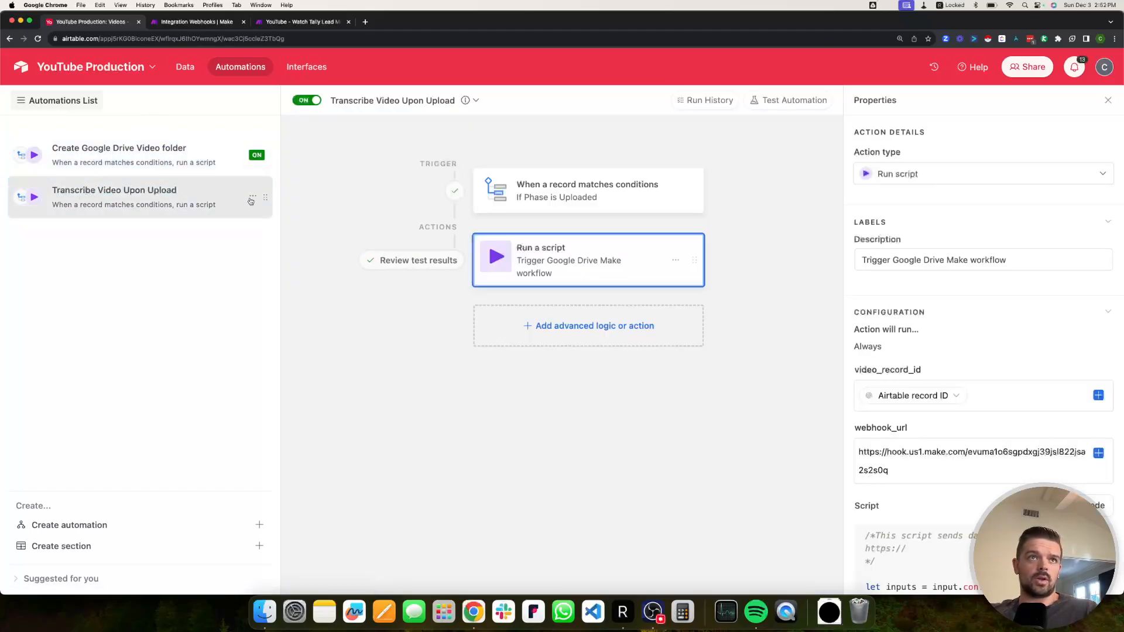
pyautogui.click(253, 198)
pyautogui.click(141, 150)
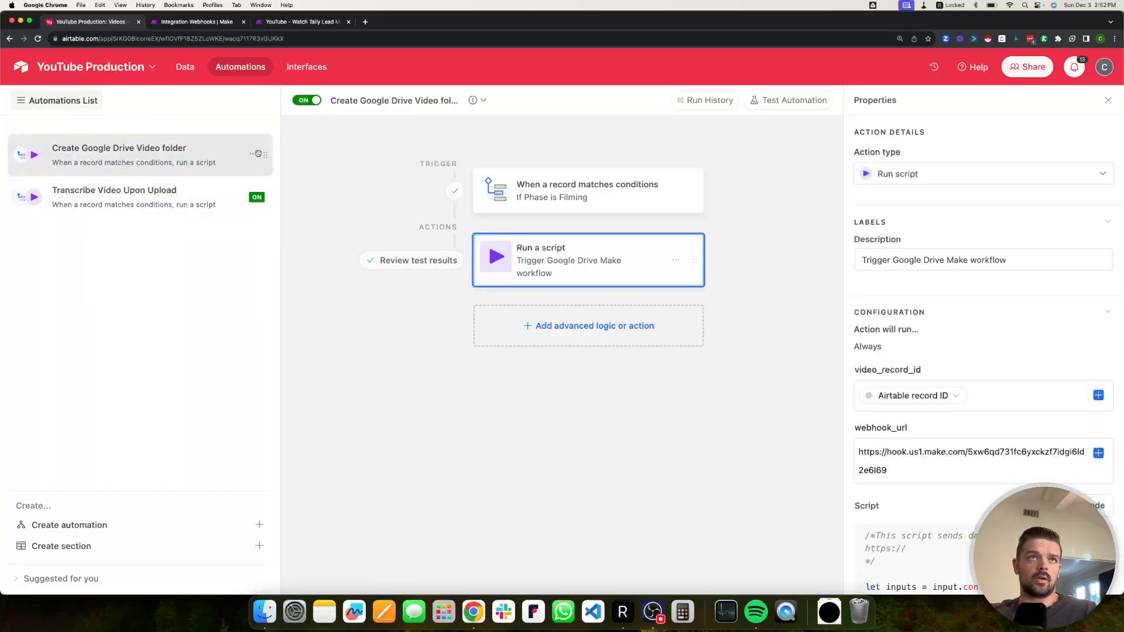
pyautogui.click(252, 154)
pyautogui.click(81, 197)
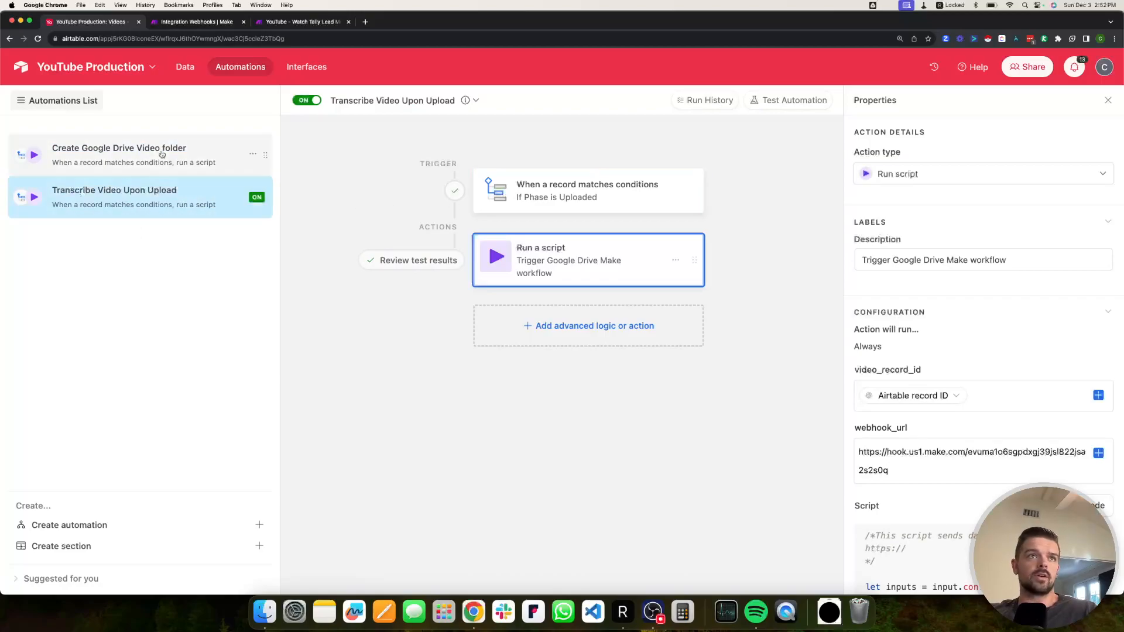
pyautogui.click(80, 163)
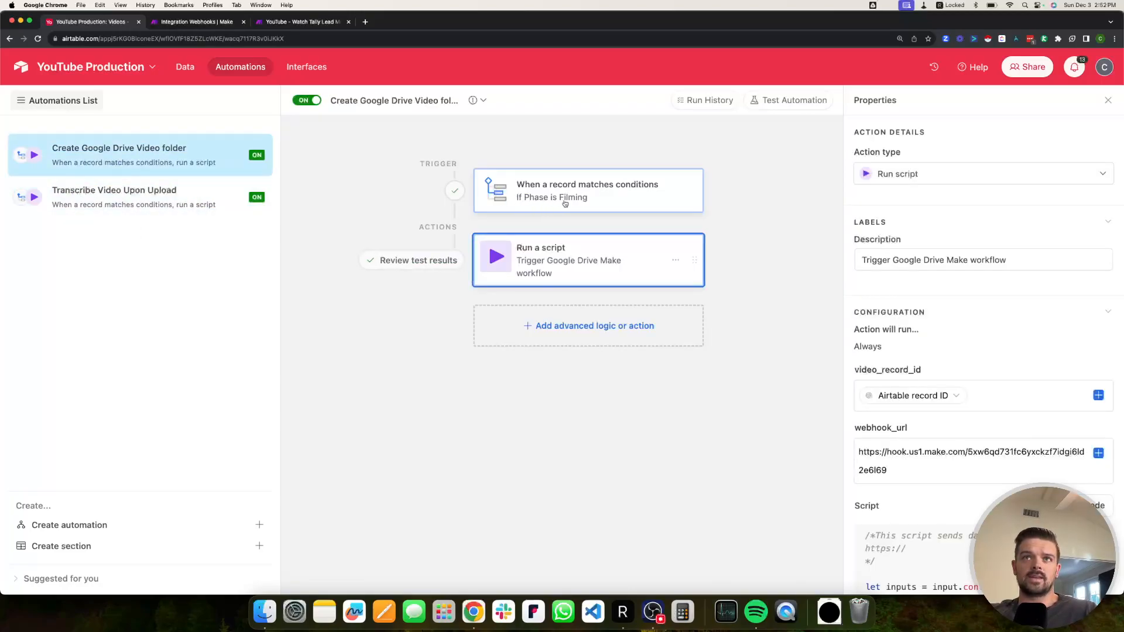
pyautogui.click(207, 203)
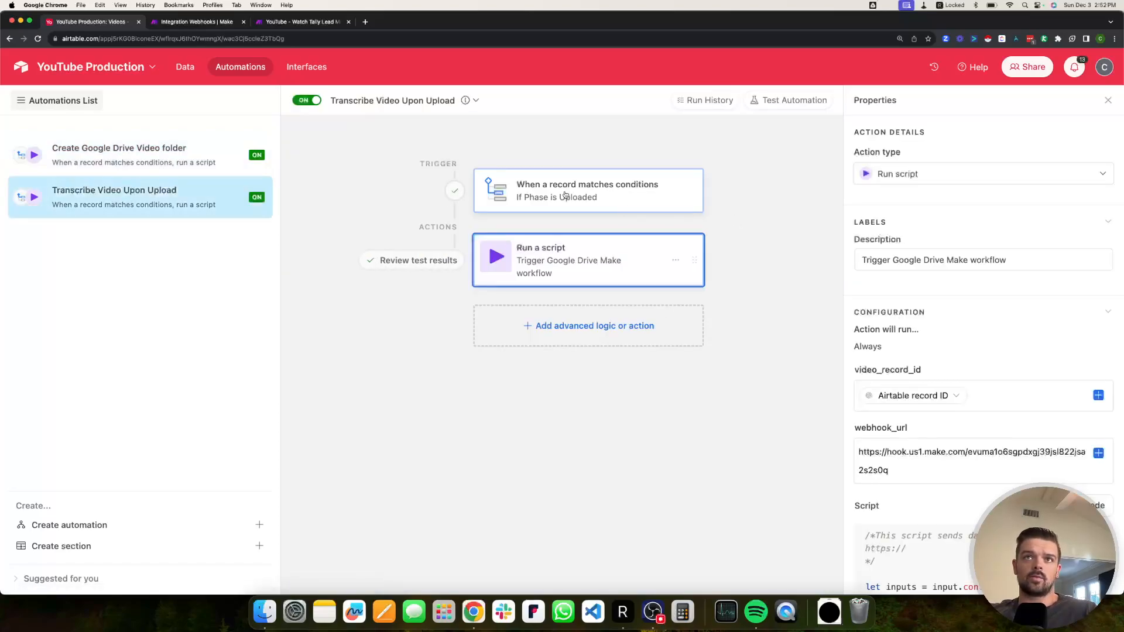
pyautogui.click(566, 195)
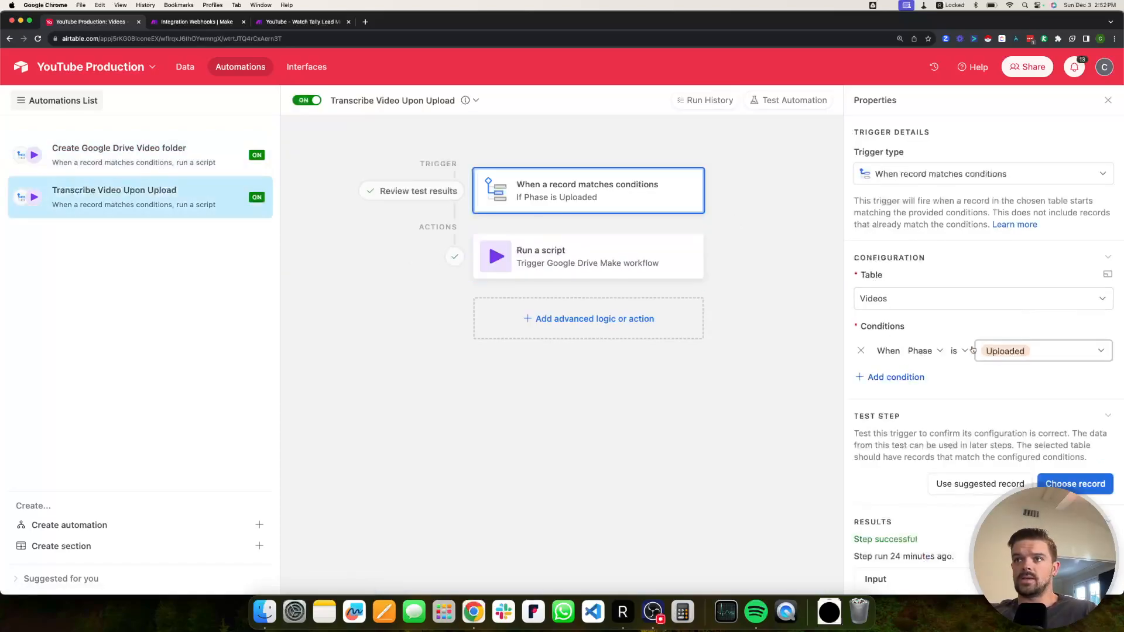
# Add a trigger condition 'Transcript is empty' and publish the updated automation.
pyautogui.click(914, 377)
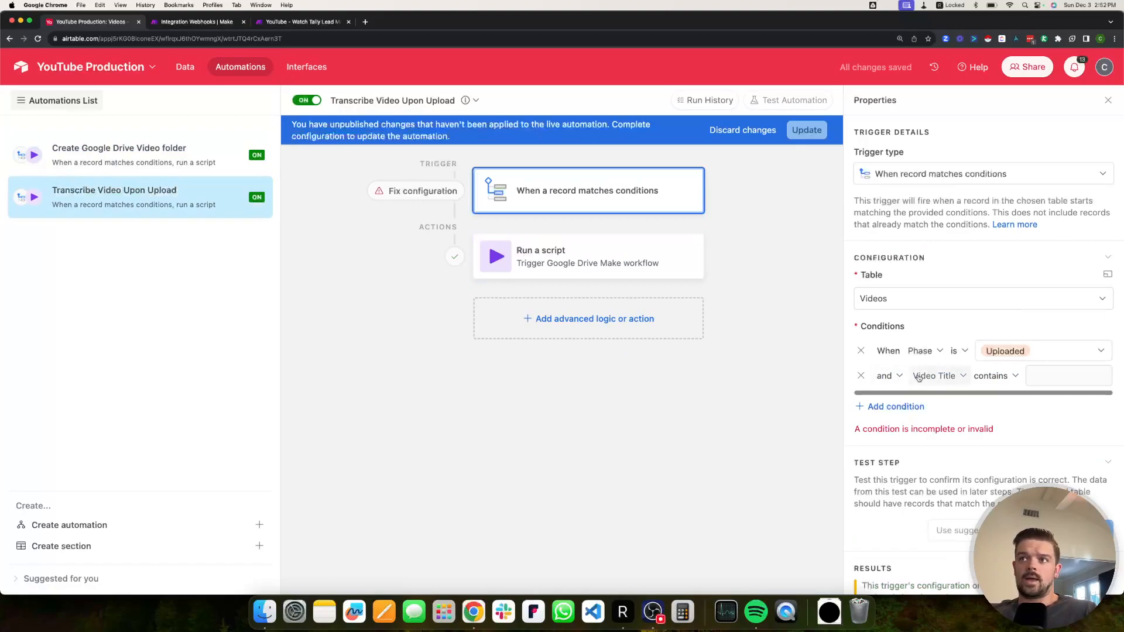
pyautogui.click(918, 376)
pyautogui.write('tra')
pyautogui.click(948, 417)
pyautogui.click(995, 376)
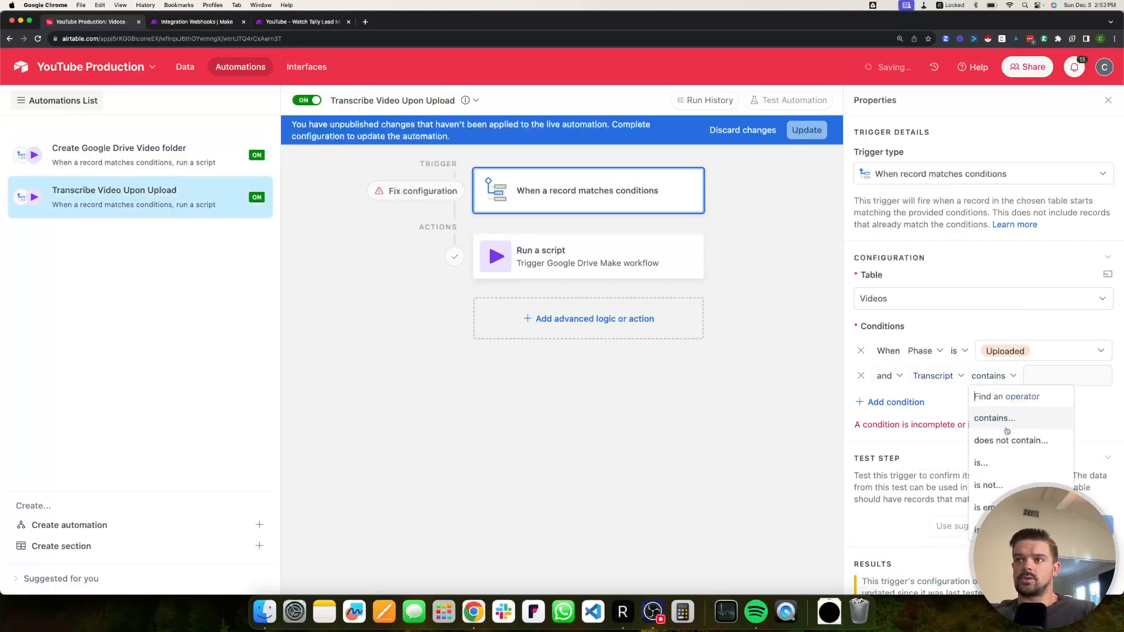
pyautogui.click(995, 505)
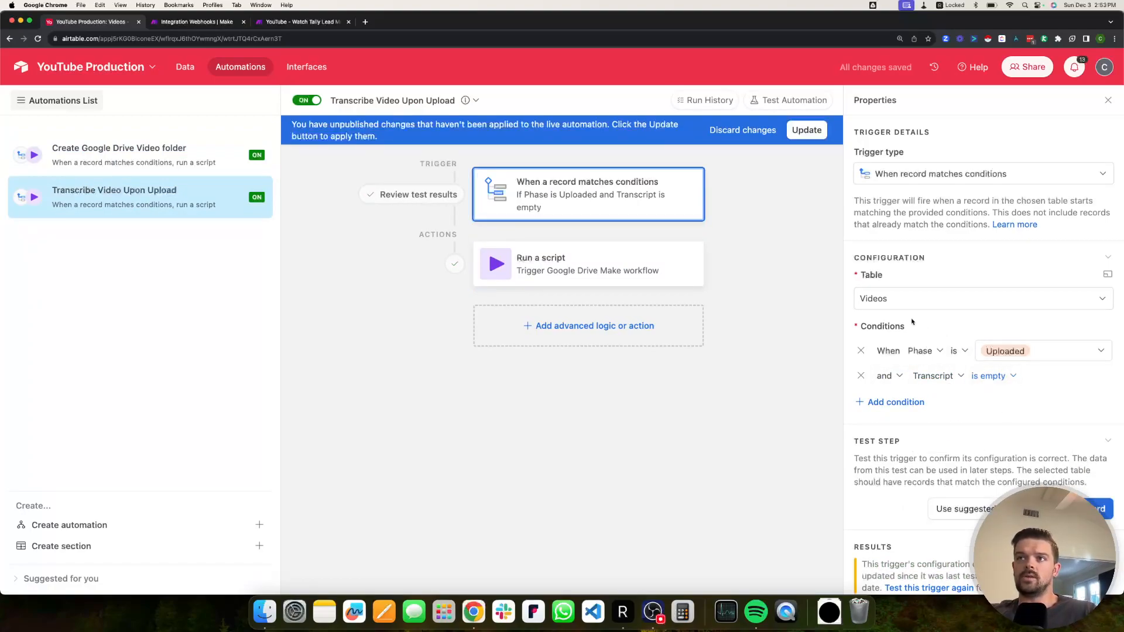
pyautogui.click(807, 130)
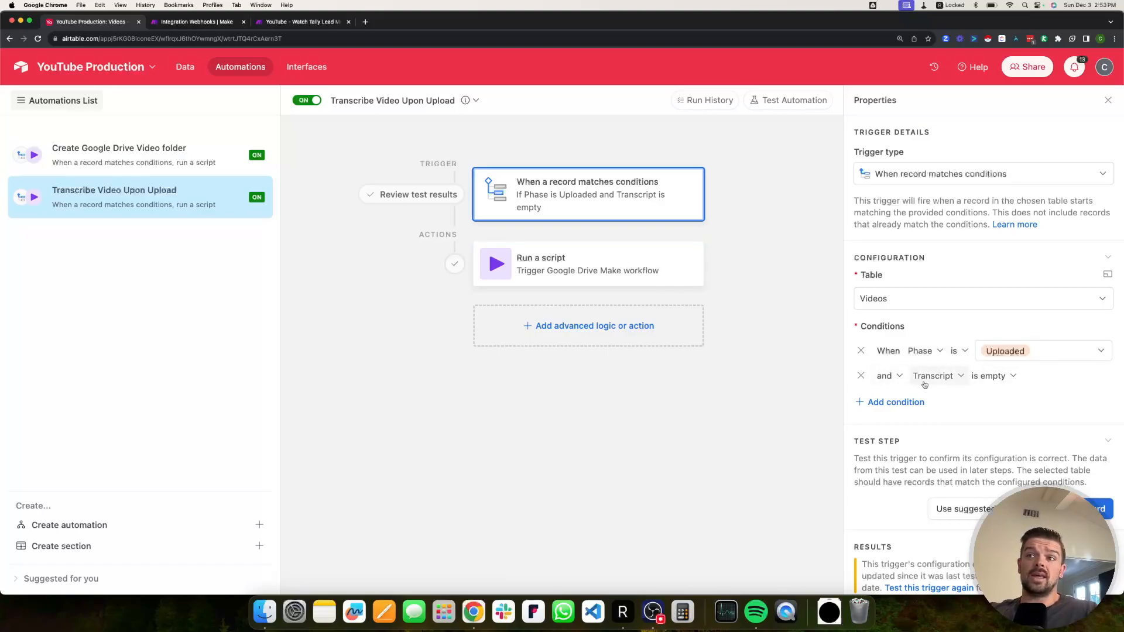
# Select the Run a script action's webhook_url value, then go to Make's Transcribe Videos Upon Upload scenario.
pyautogui.click(579, 272)
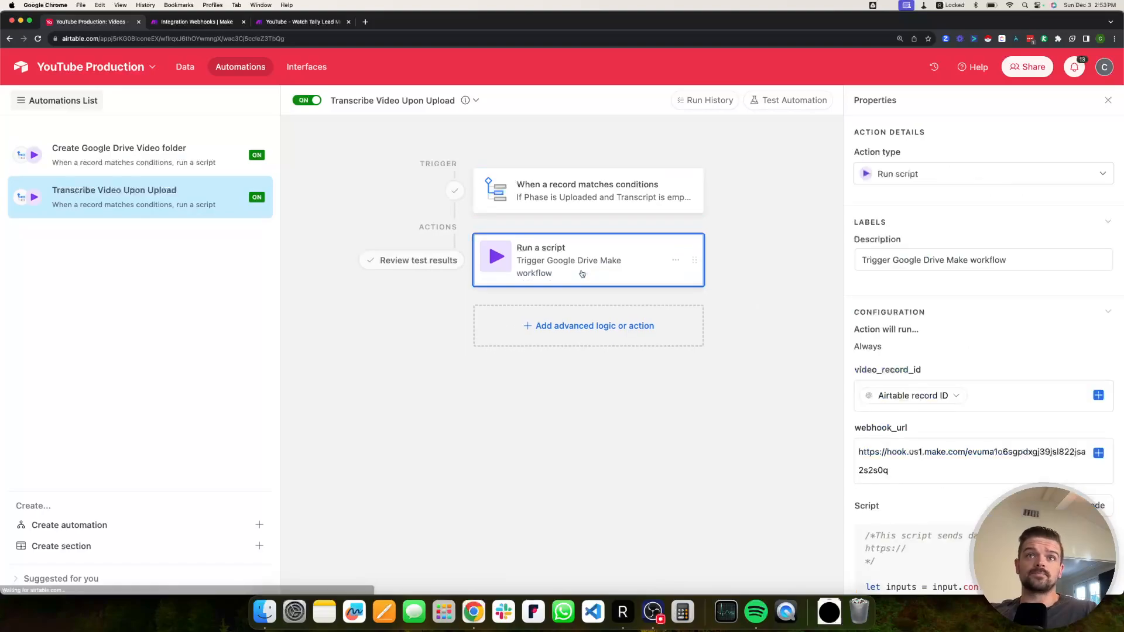
pyautogui.scroll(-3, 948, 381)
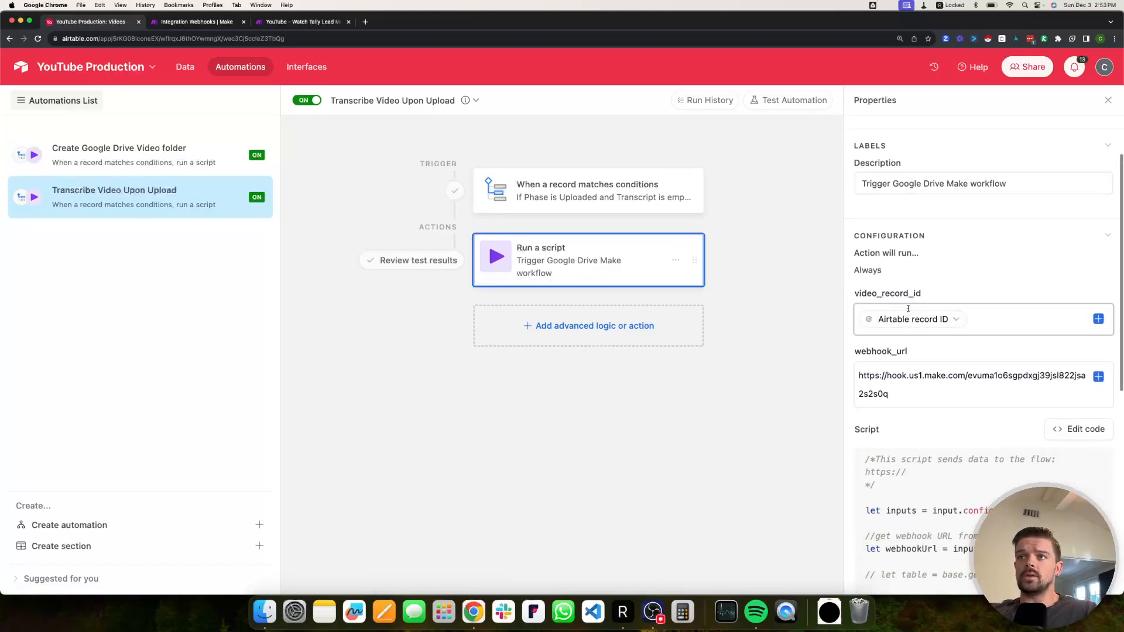
pyautogui.tripleClick(879, 376)
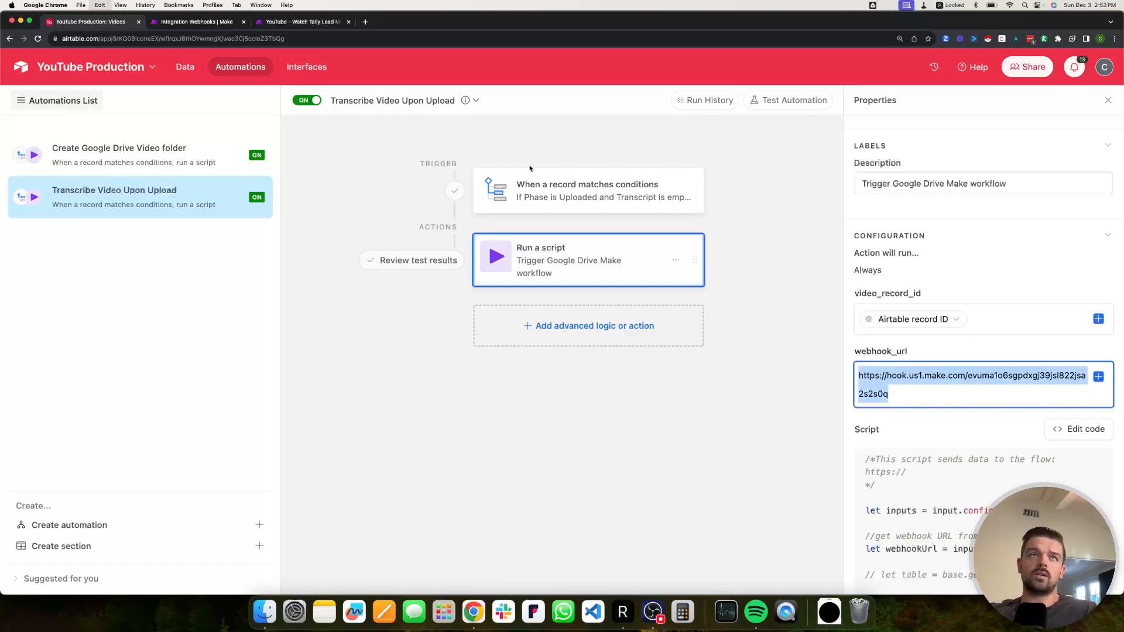
pyautogui.click(204, 23)
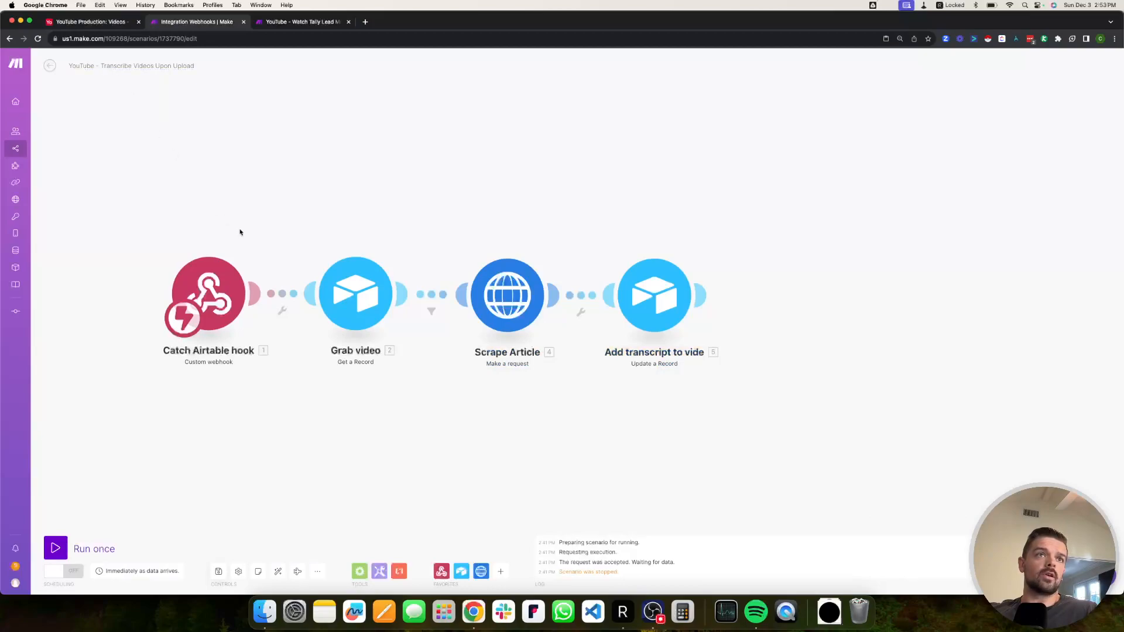
# Copy the webhook address from Make's Catch Airtable hook module and go back to Airtable.
pyautogui.moveTo(239, 251); pyautogui.dragTo(304, 221)
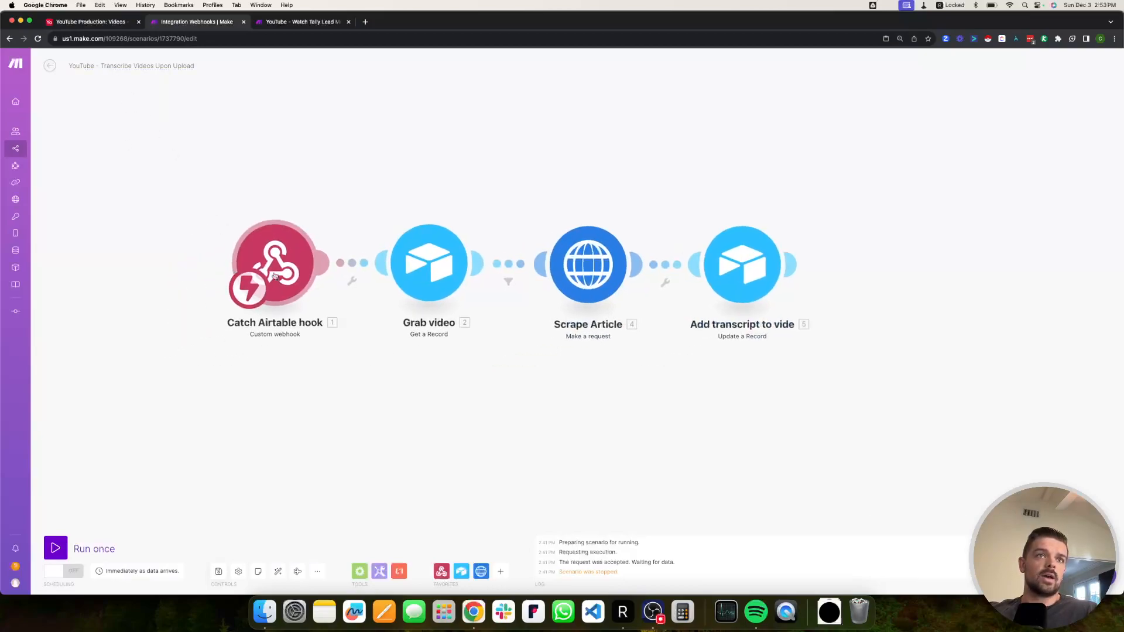
pyautogui.click(275, 280)
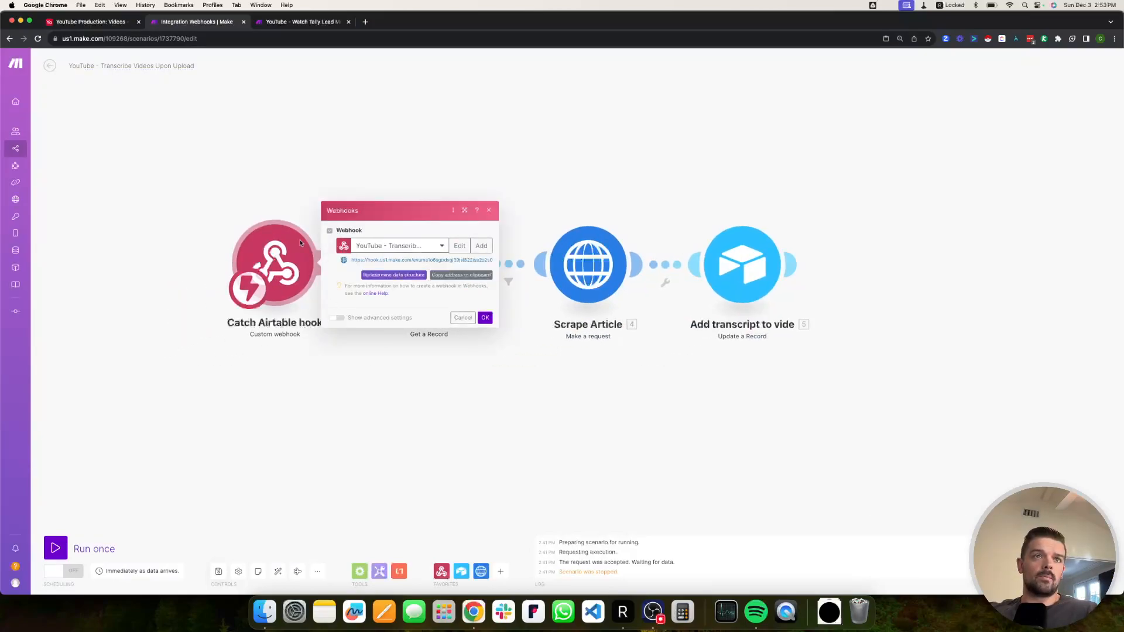
pyautogui.click(253, 162)
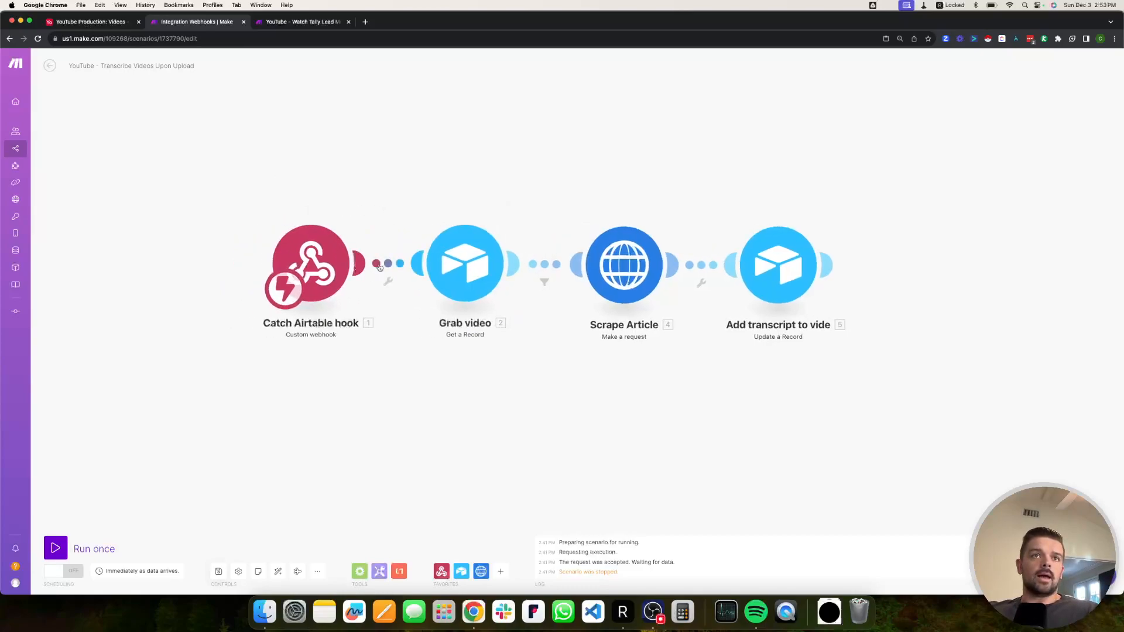
pyautogui.click(310, 254)
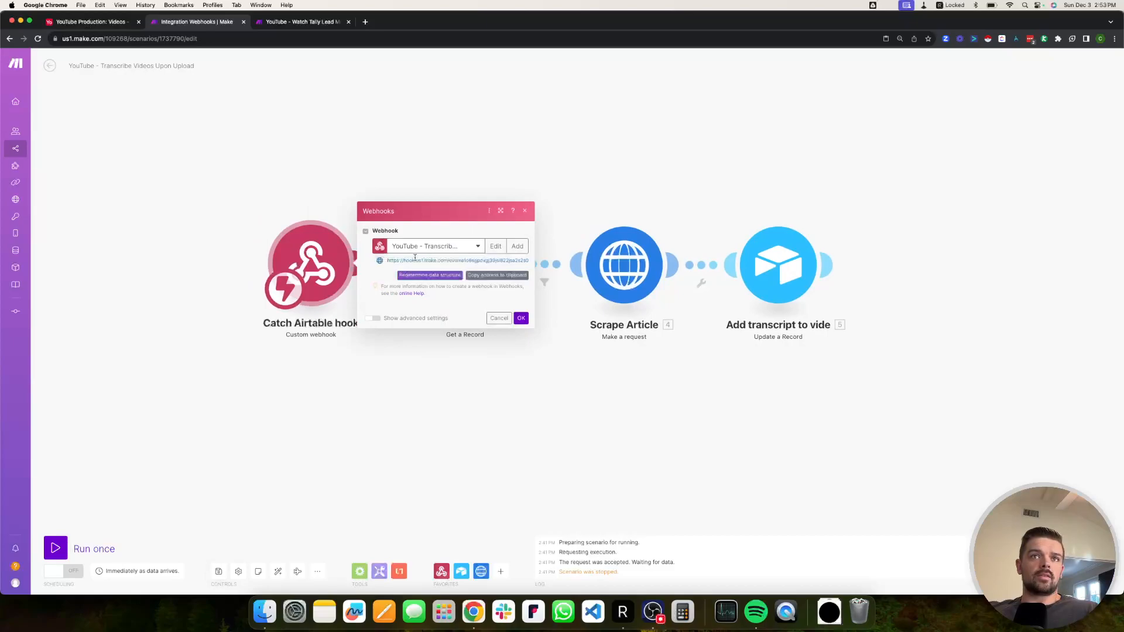
pyautogui.click(416, 260)
pyautogui.click(92, 23)
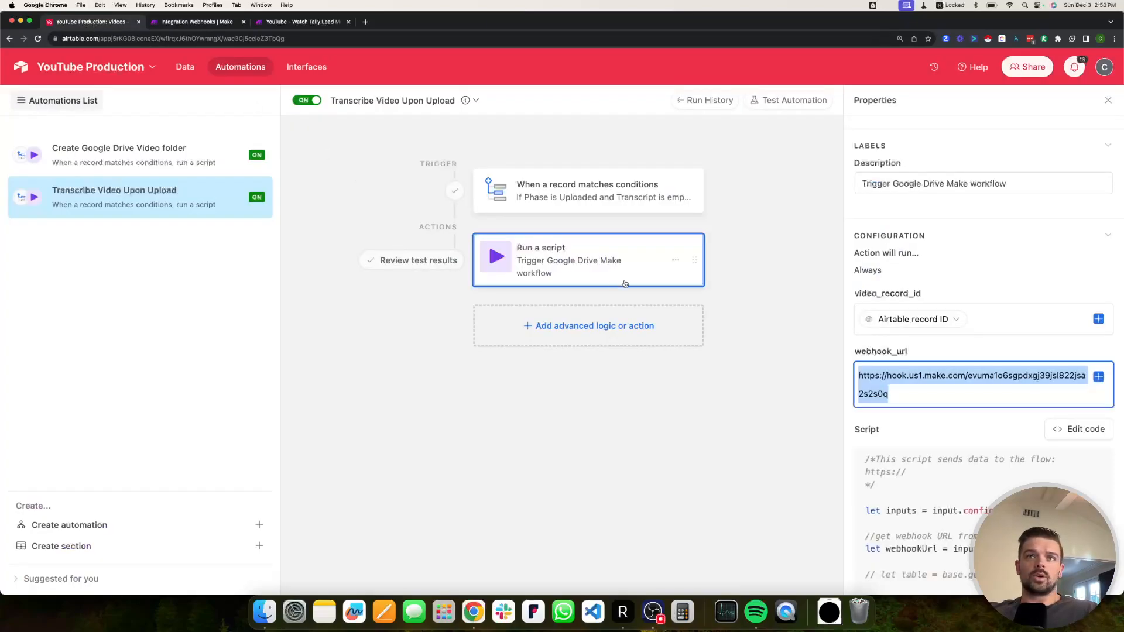
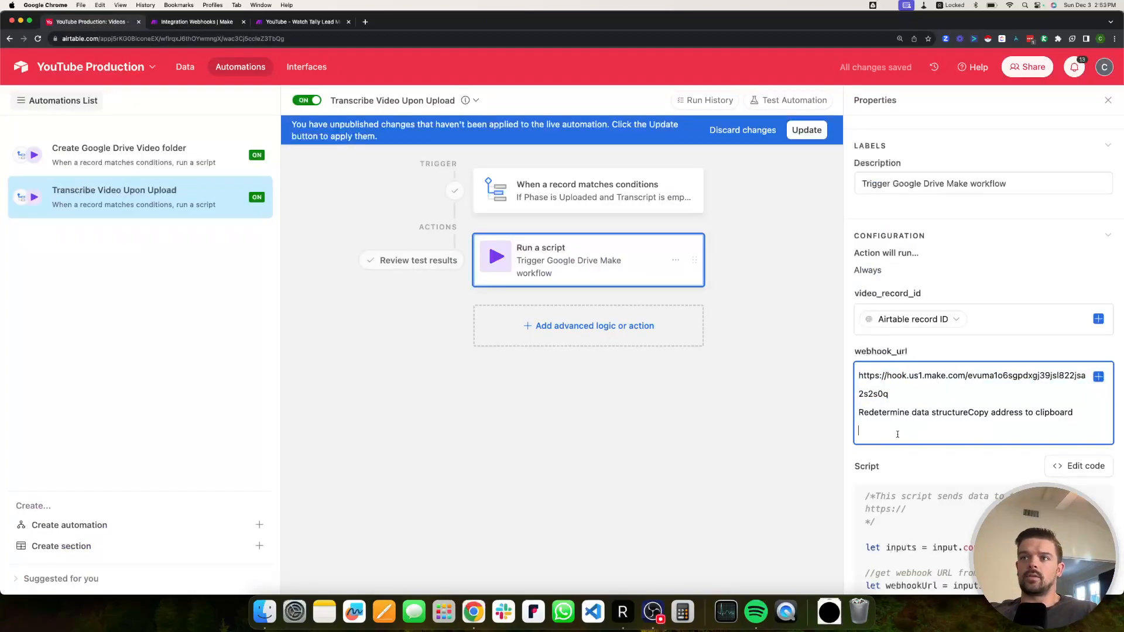
# Paste the Make hook address into webhook_url and delete the extra pasted text.
pyautogui.moveTo(1076, 413); pyautogui.dragTo(854, 415)
pyautogui.press('BackSpace')
pyautogui.press('BackSpace')
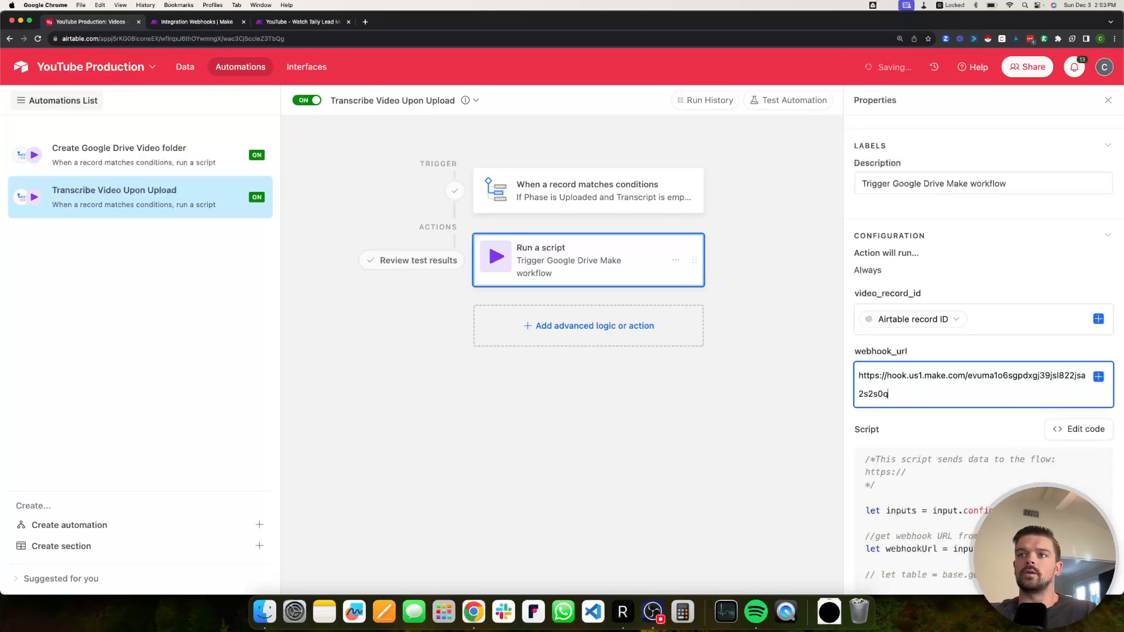
pyautogui.scroll(-10, 958, 329)
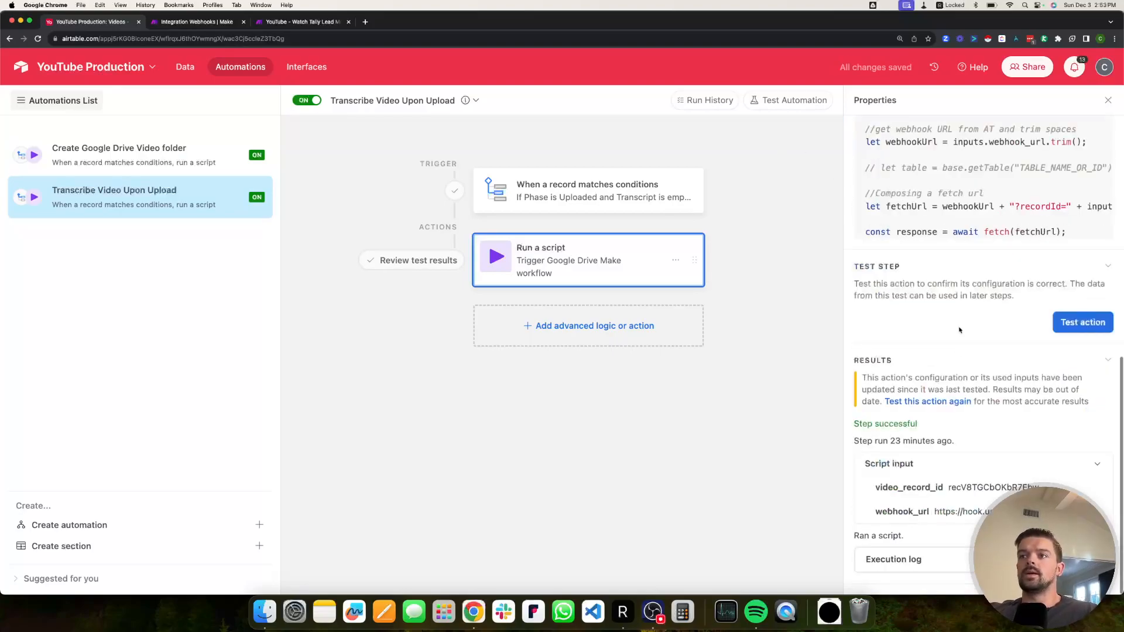
# Run only the Catch Airtable hook so it listens, then start testing the Airtable script action.
pyautogui.click(196, 21)
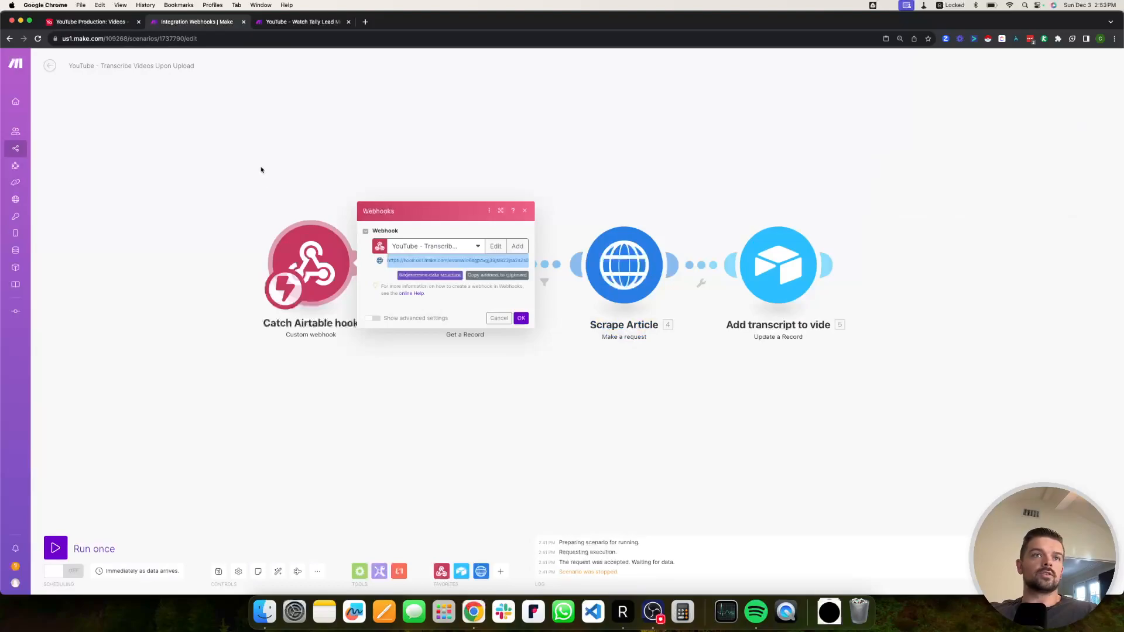
pyautogui.rightClick(324, 280)
pyautogui.click(353, 300)
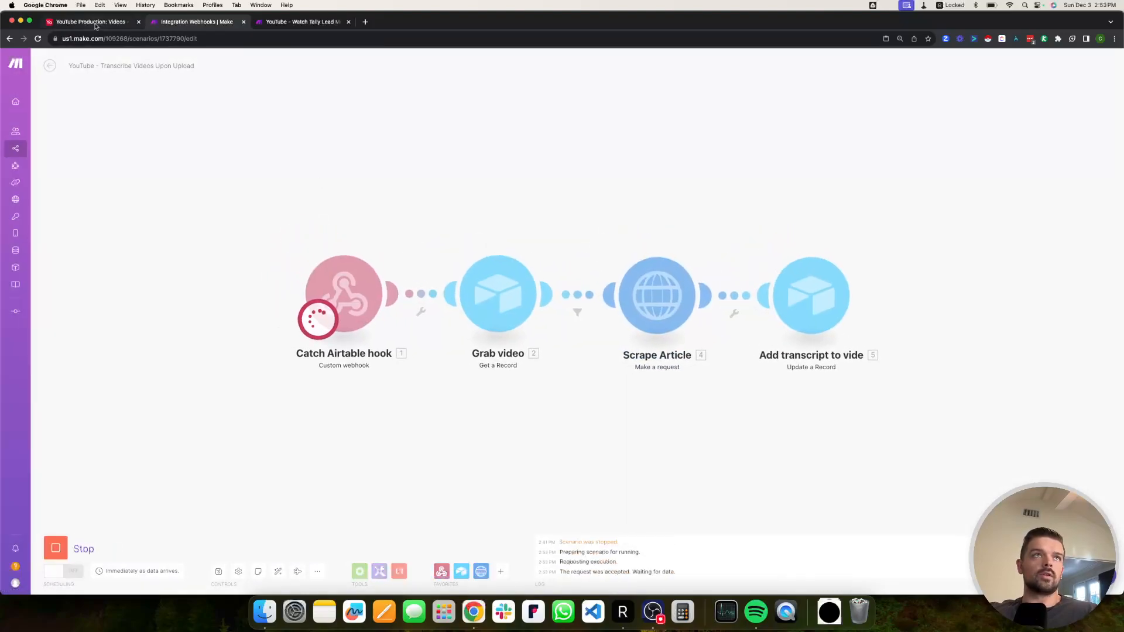
pyautogui.press('super+1')
pyautogui.click(1057, 329)
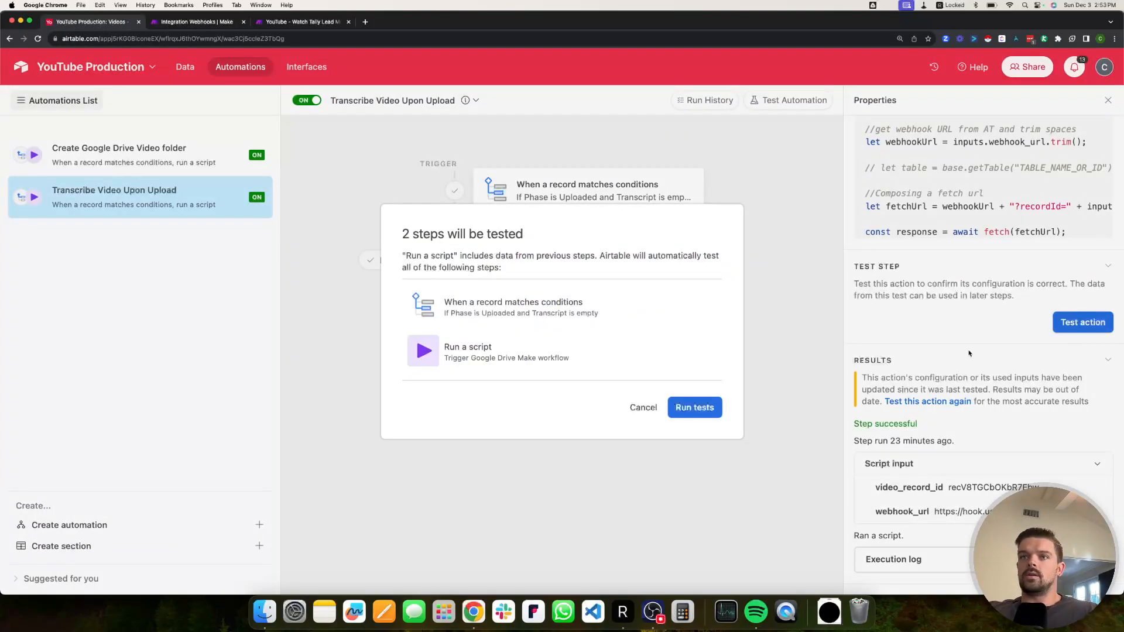
# Run the automation tests using the Uploaded record and watch Make for the incoming request.
pyautogui.click(702, 408)
pyautogui.click(464, 225)
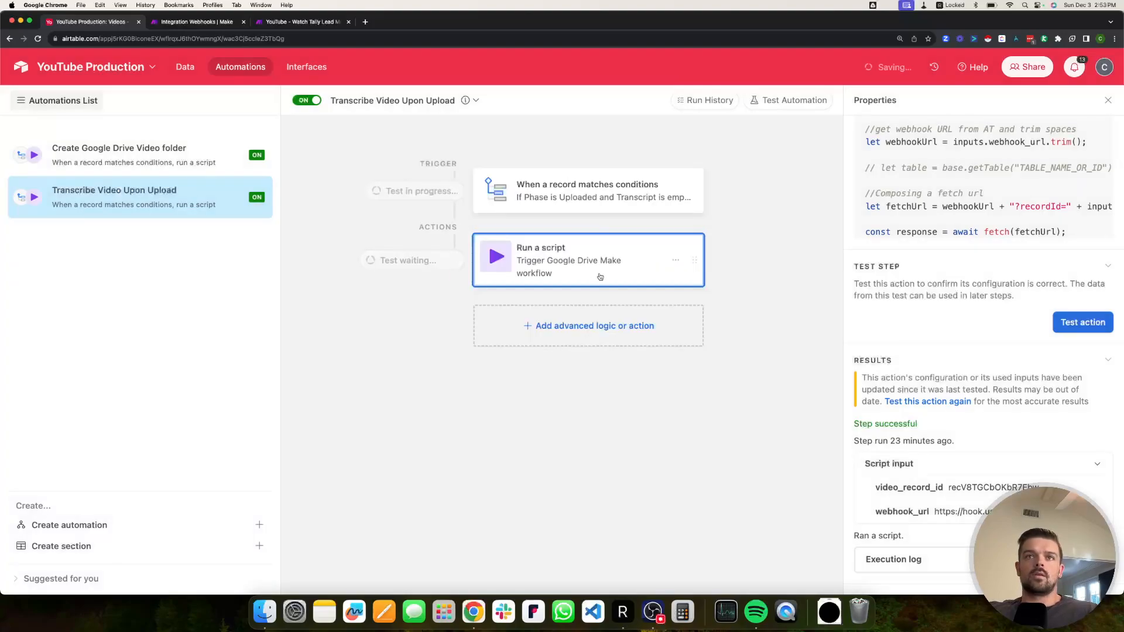
pyautogui.click(202, 22)
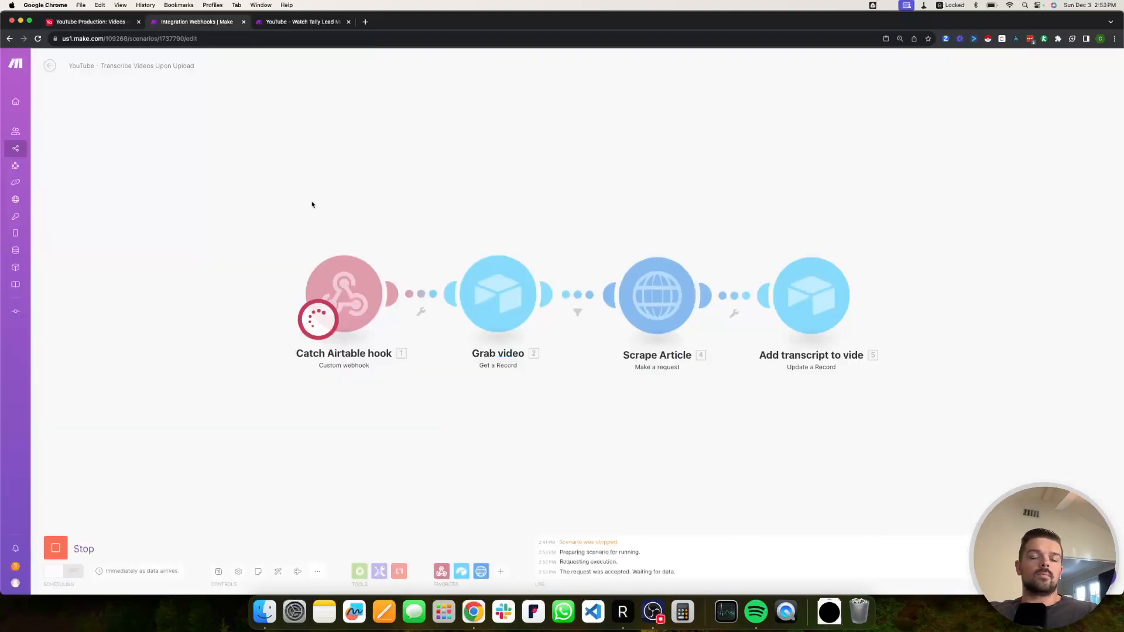
pyautogui.click(96, 21)
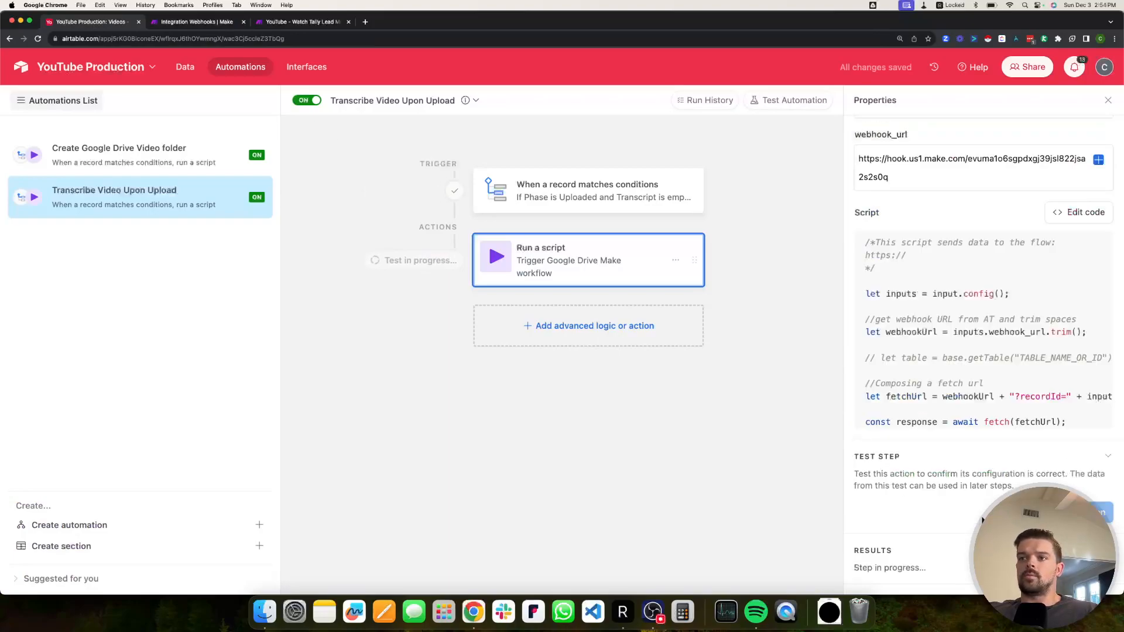
pyautogui.click(196, 21)
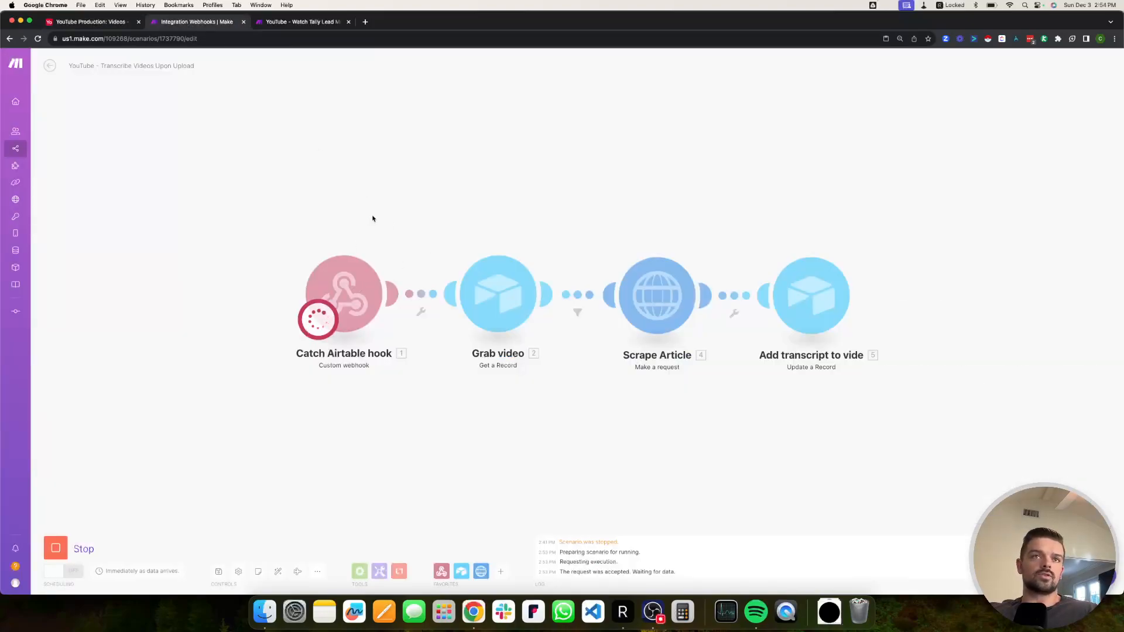
# Inspect the recordId in the Catch Airtable hook's output, then review Grab video's Videos table settings.
pyautogui.click(394, 245)
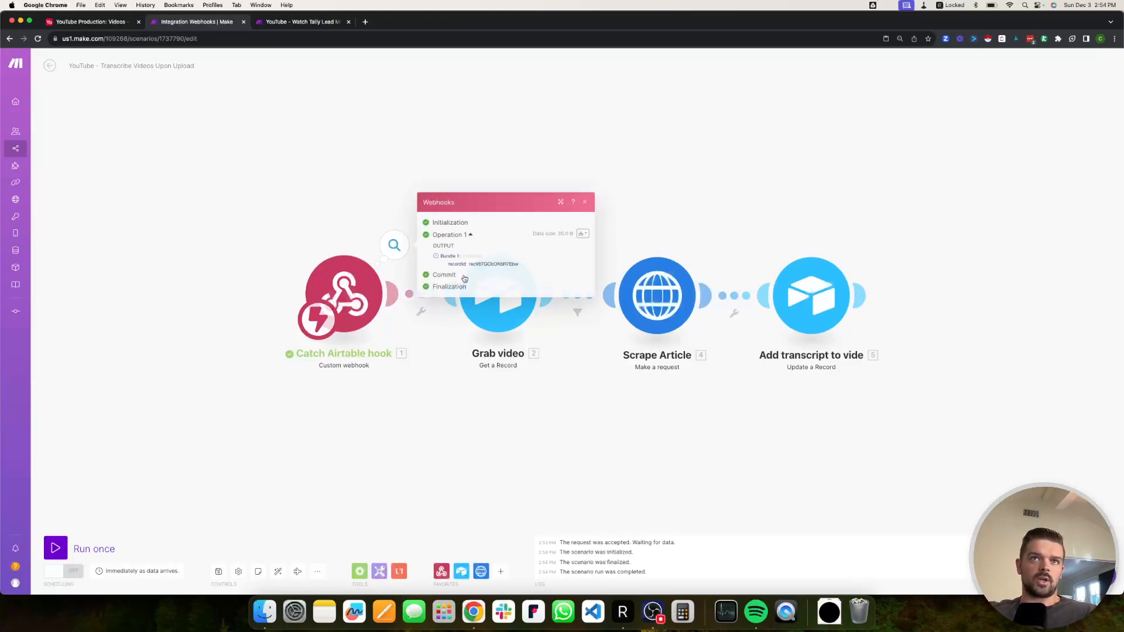
pyautogui.doubleClick(479, 263)
pyautogui.click(315, 184)
pyautogui.click(402, 245)
pyautogui.doubleClick(494, 263)
pyautogui.click(321, 162)
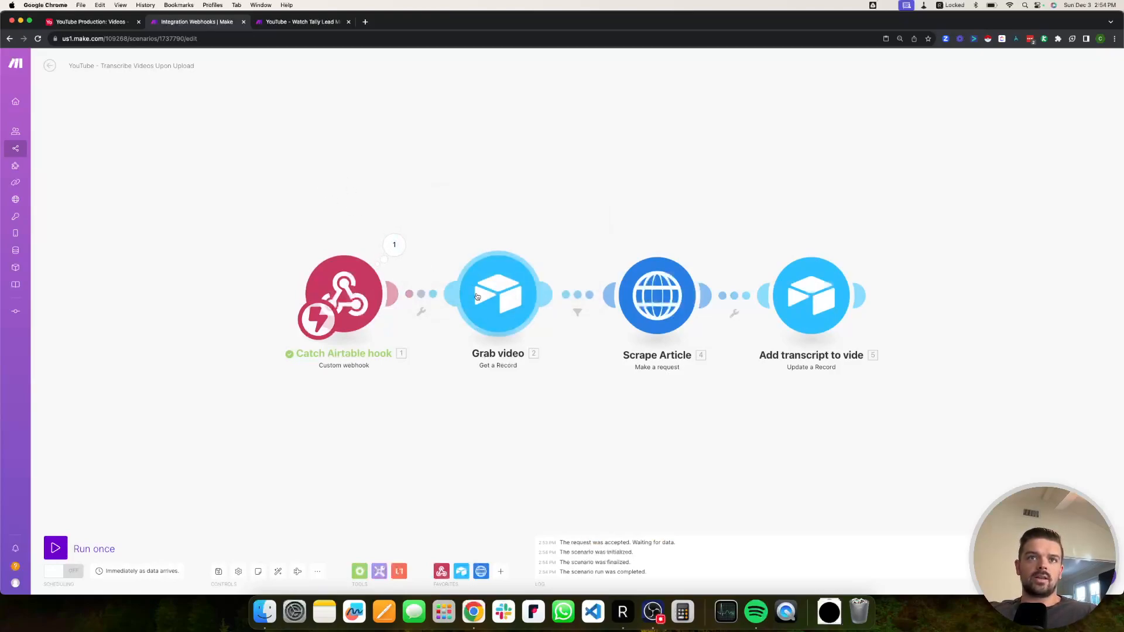
pyautogui.click(493, 300)
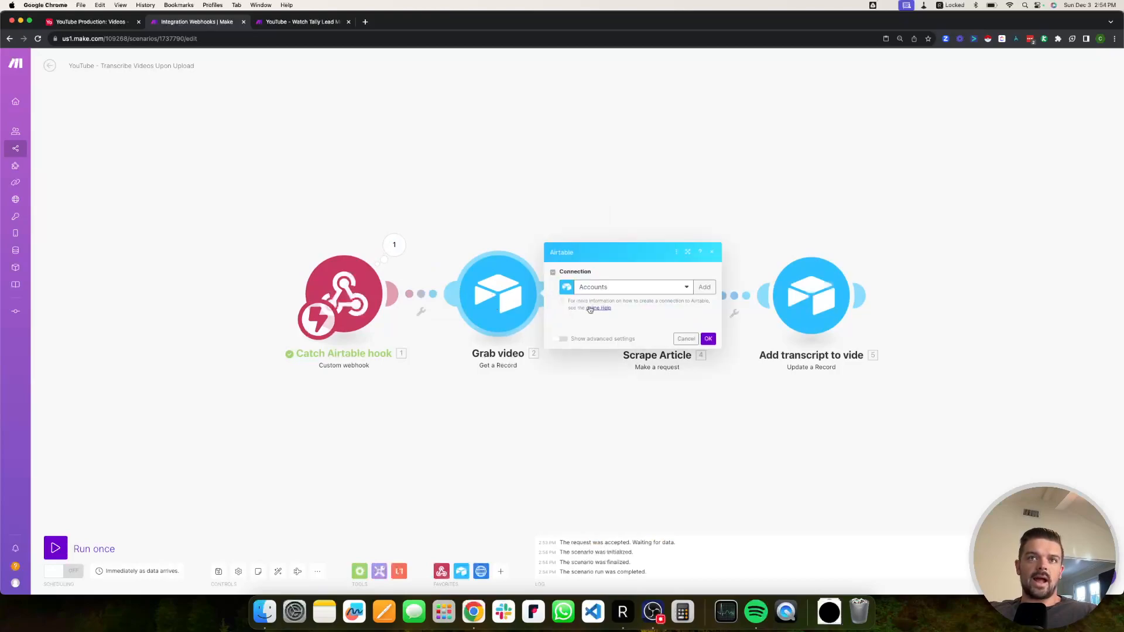
pyautogui.click(491, 242)
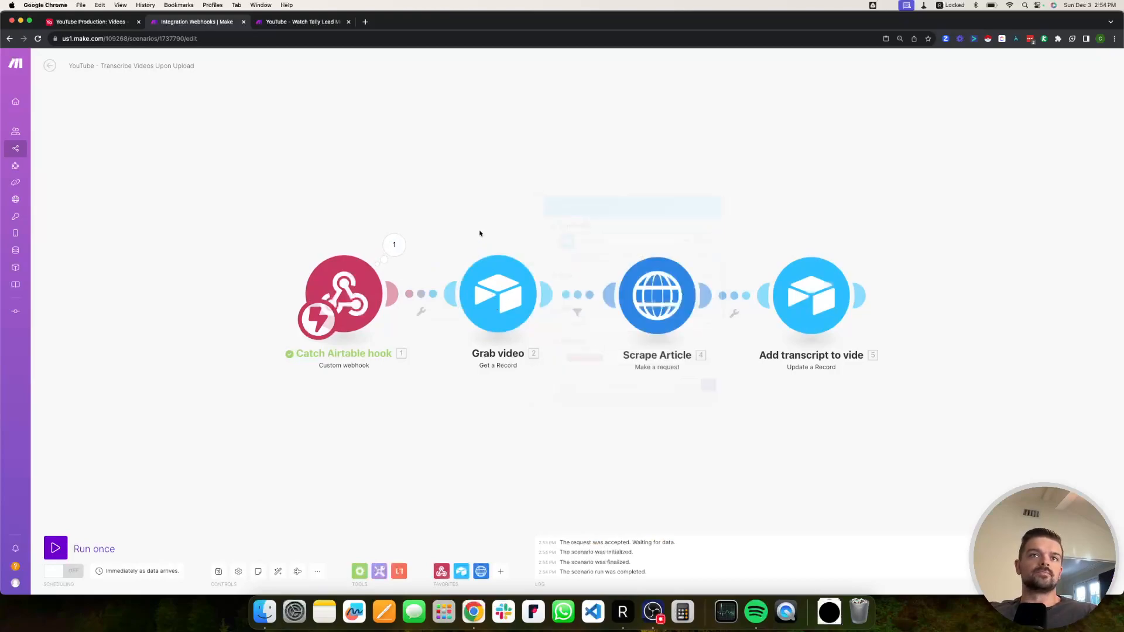
# Go to the base's Videos data and open the Email List view.
pyautogui.click(93, 21)
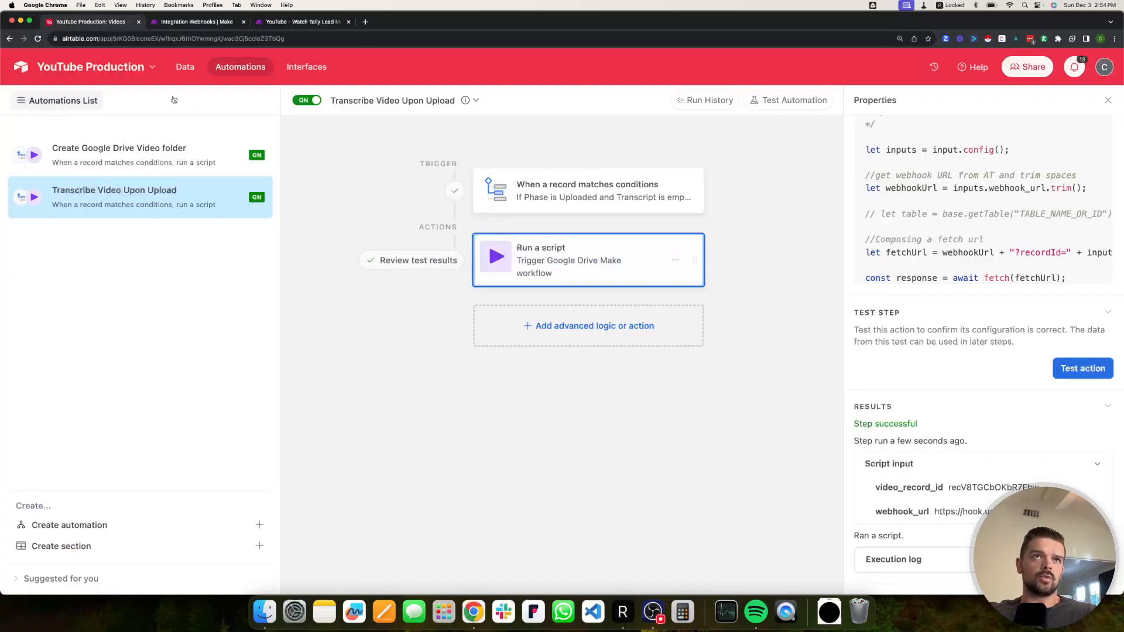
pyautogui.click(183, 65)
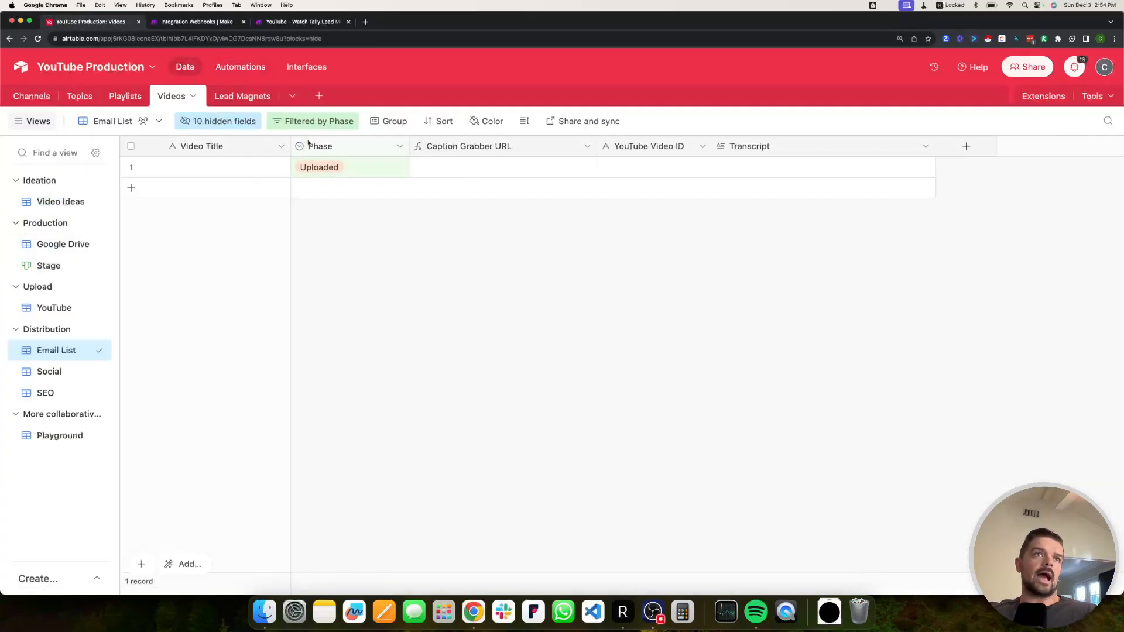
pyautogui.click(58, 201)
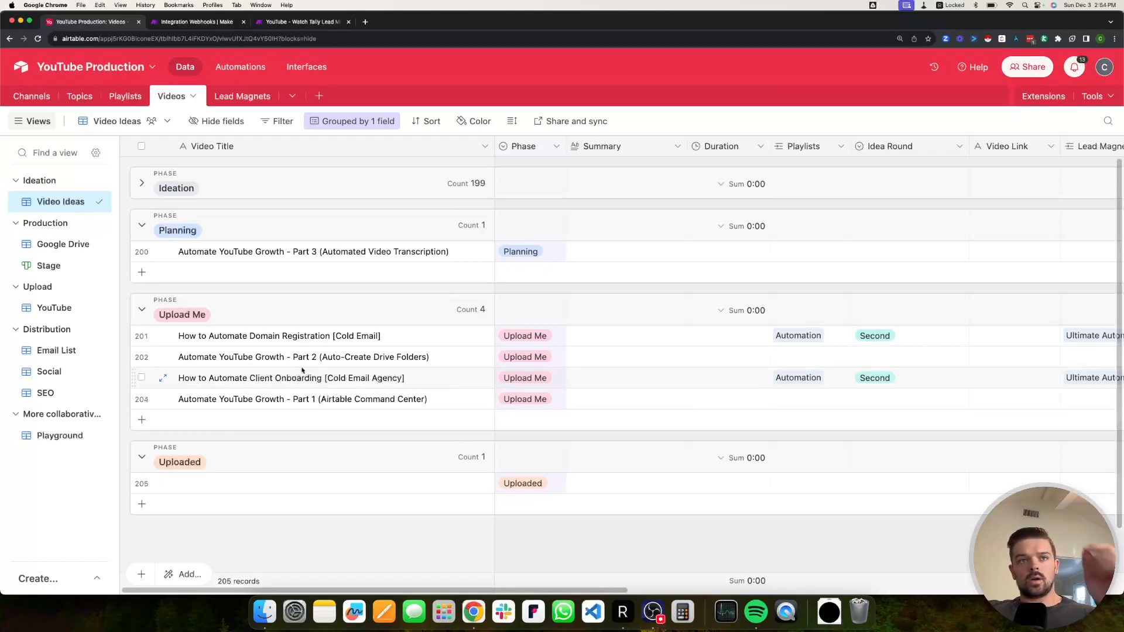
pyautogui.click(81, 348)
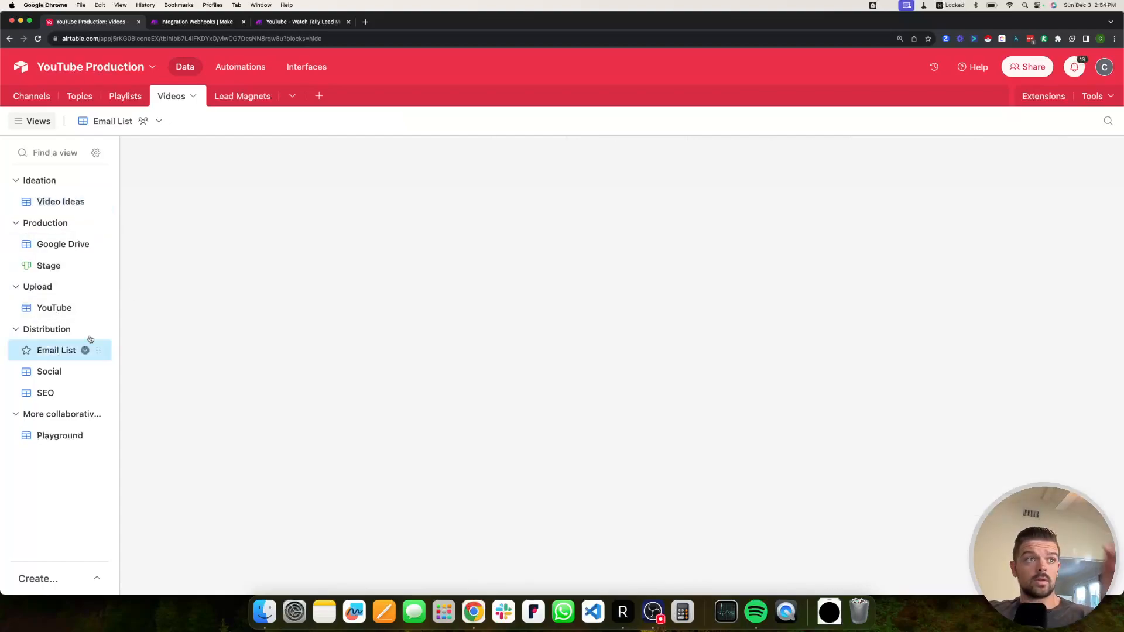
# Add Upload Me to the view's Phase filter and widen the Video Title column.
pyautogui.click(313, 120)
pyautogui.click(530, 171)
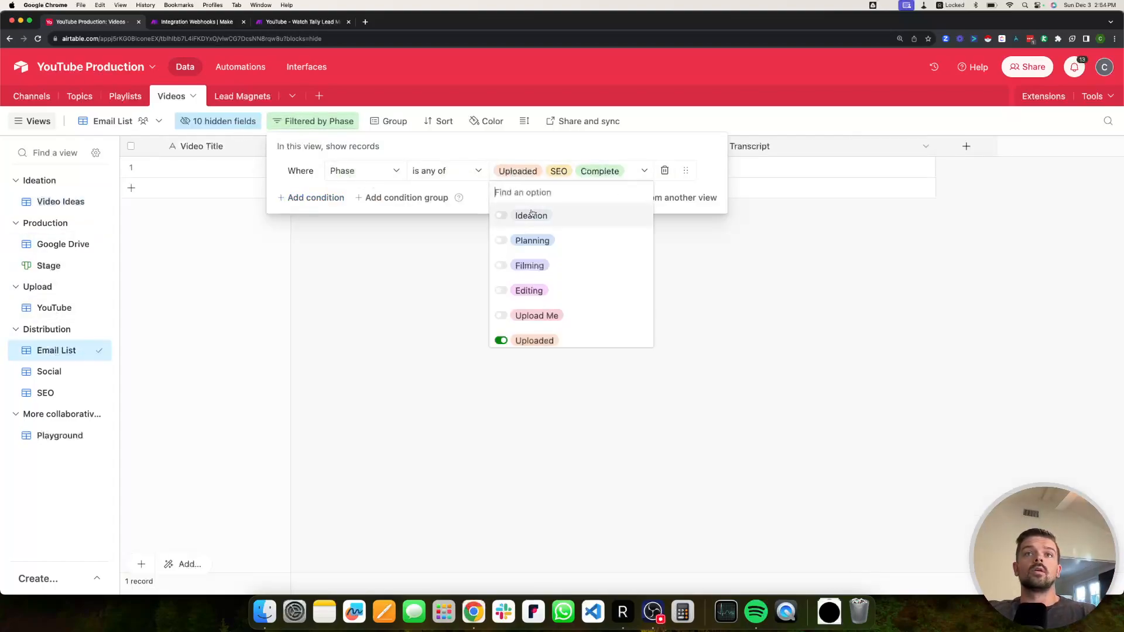
pyautogui.click(498, 315)
pyautogui.click(411, 306)
pyautogui.click(258, 144)
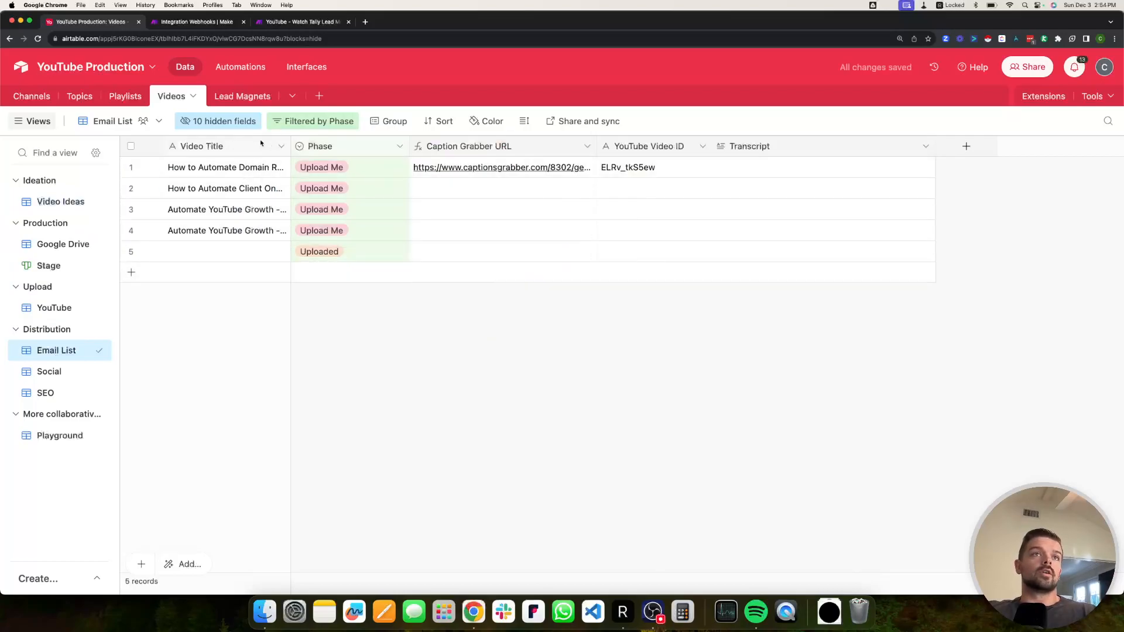
pyautogui.moveTo(291, 146)
pyautogui.mouseDown()
pyautogui.moveTo(396, 147)
pyautogui.moveTo(241, 146)
pyautogui.moveTo(296, 145)
pyautogui.mouseUp()
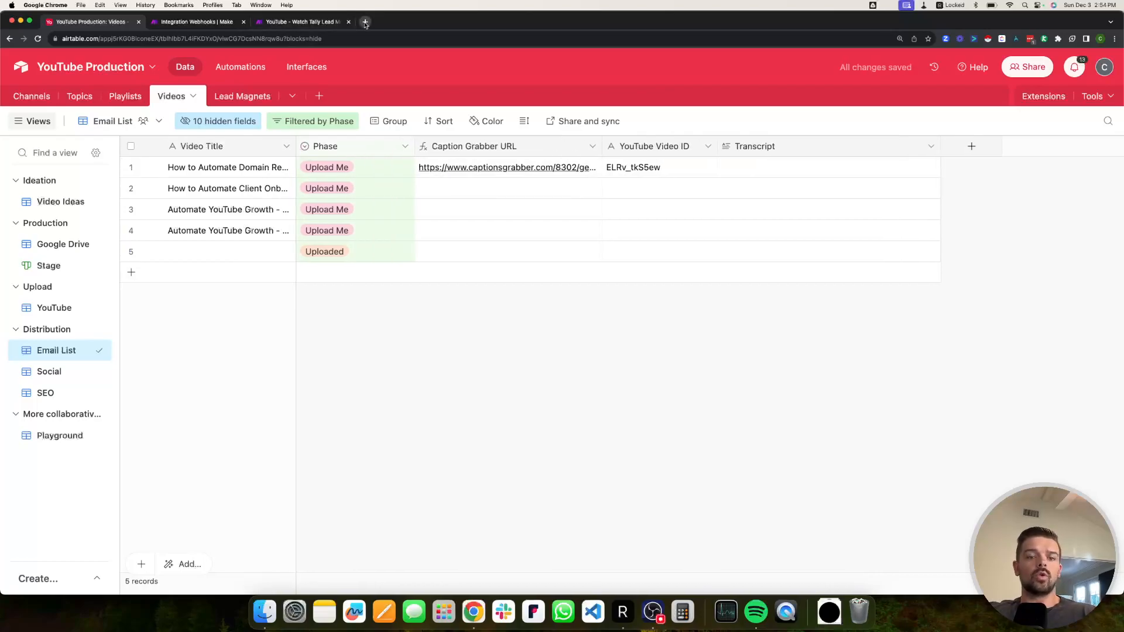
# Open captionsgrabber.com in a new browser tab.
pyautogui.click(365, 23)
pyautogui.write('captionsgrabber.com')
pyautogui.press('Return')
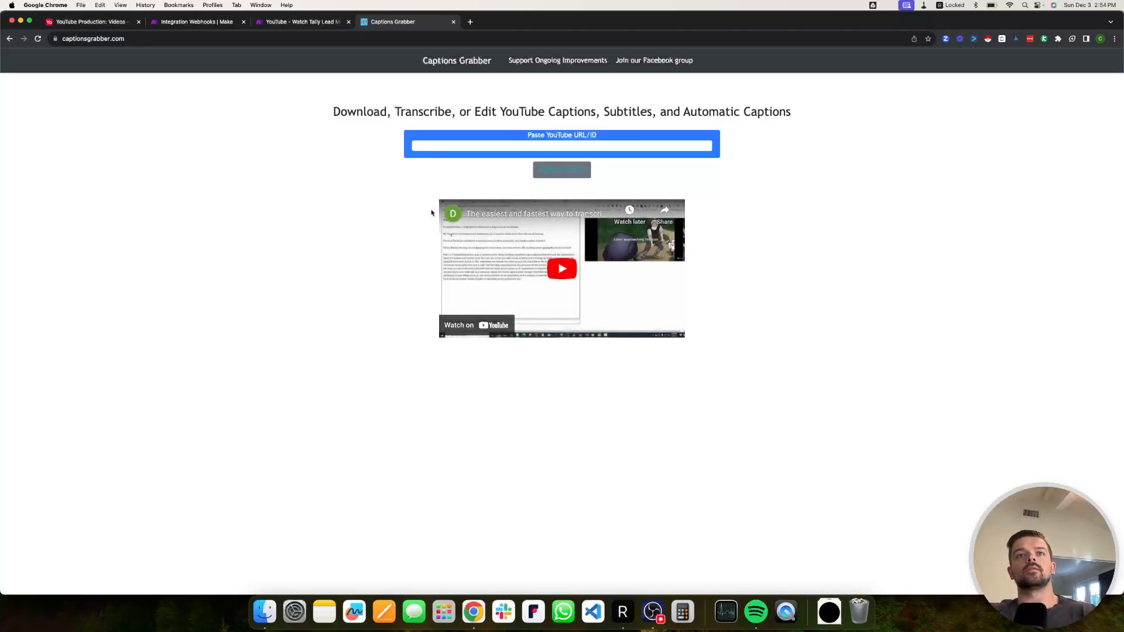
pyautogui.click(572, 144)
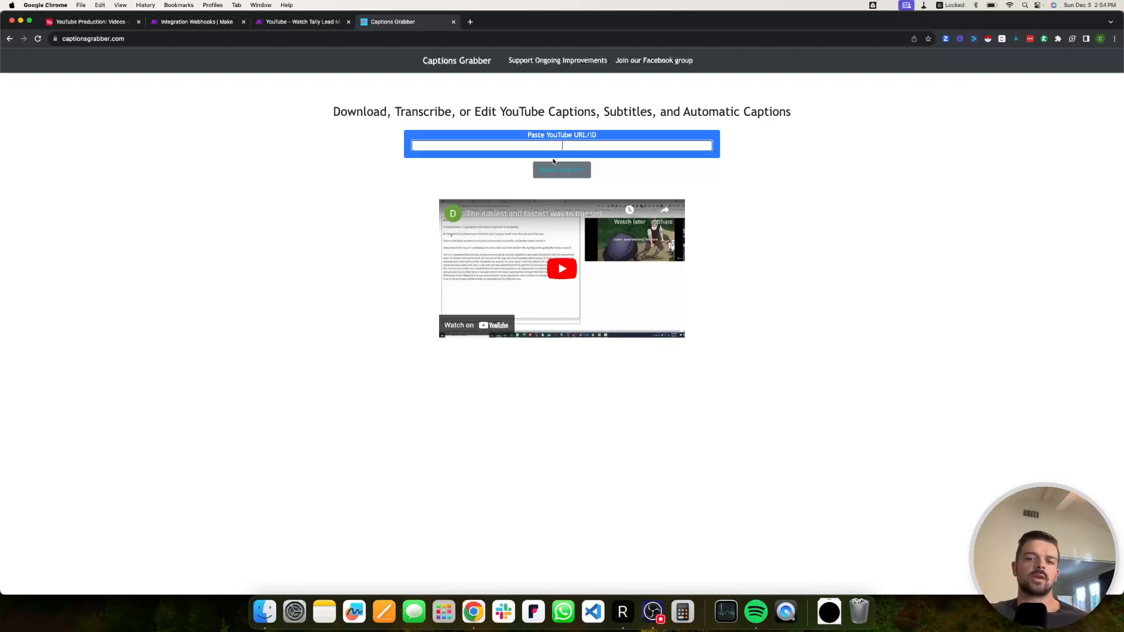
pyautogui.click(241, 282)
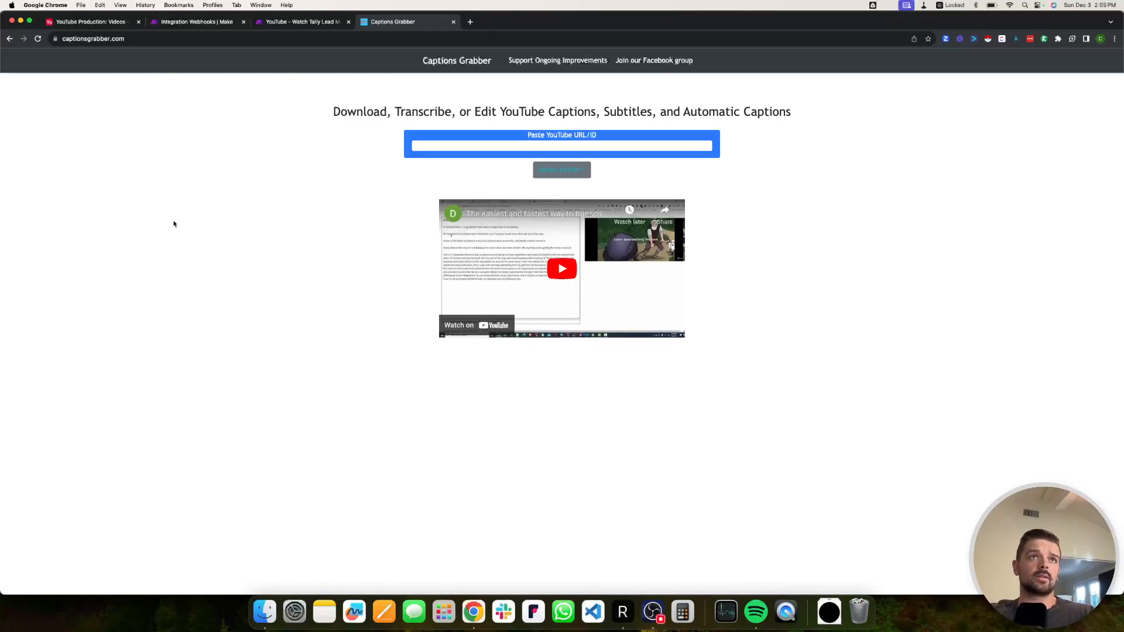
# In Airtable, copy row 1's YouTube Video ID ELRv_tkS5ew.
pyautogui.click(90, 22)
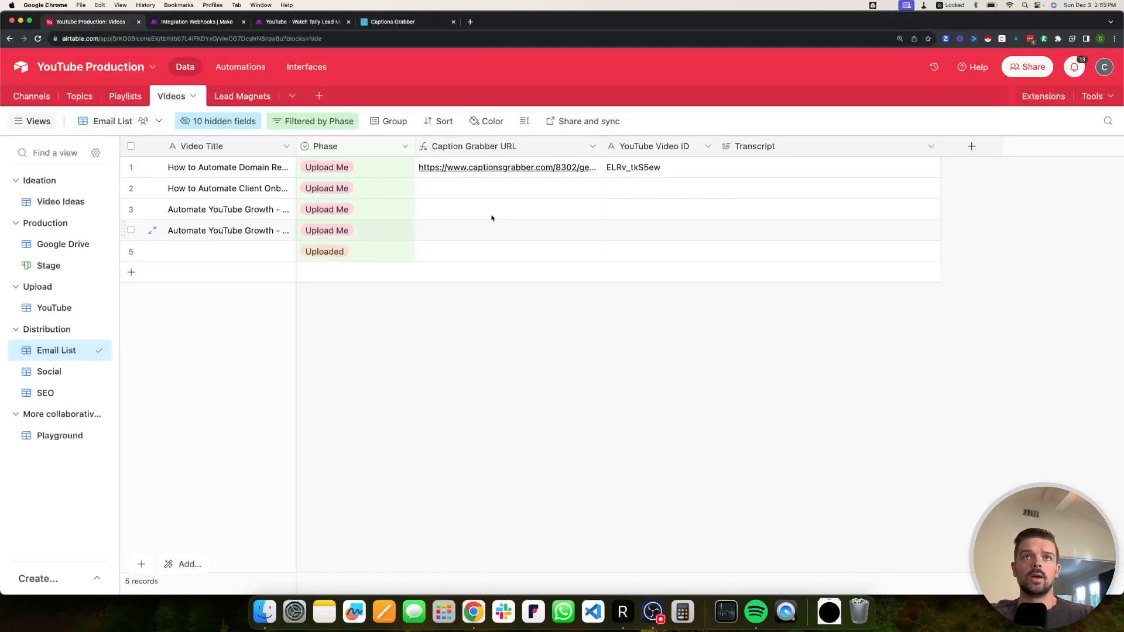
pyautogui.click(391, 21)
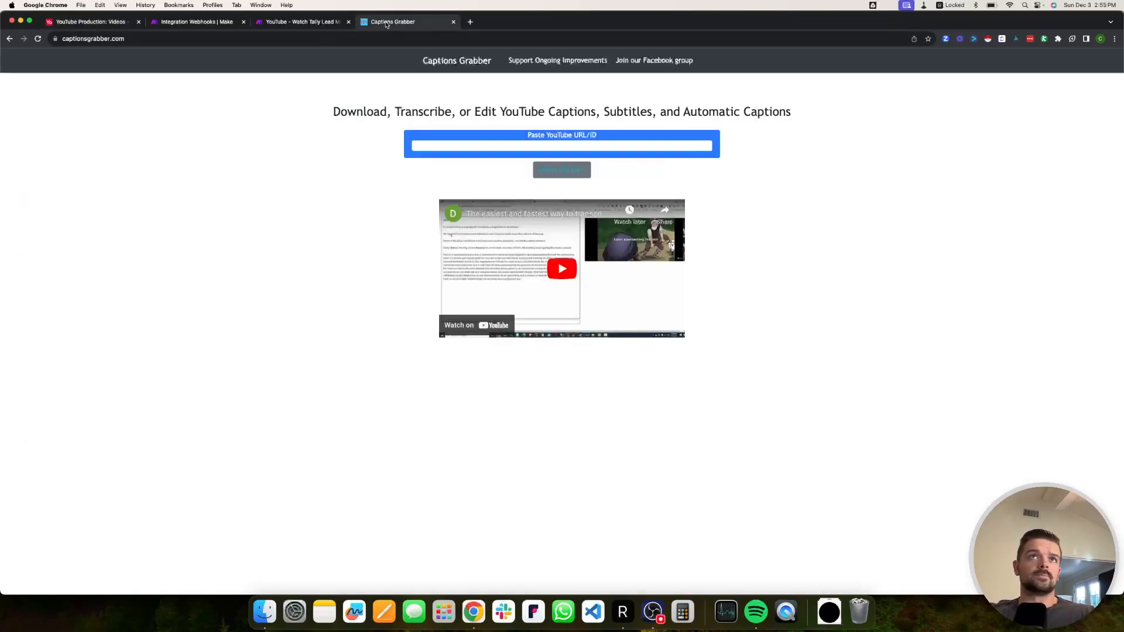
pyautogui.click(93, 22)
pyautogui.click(236, 166)
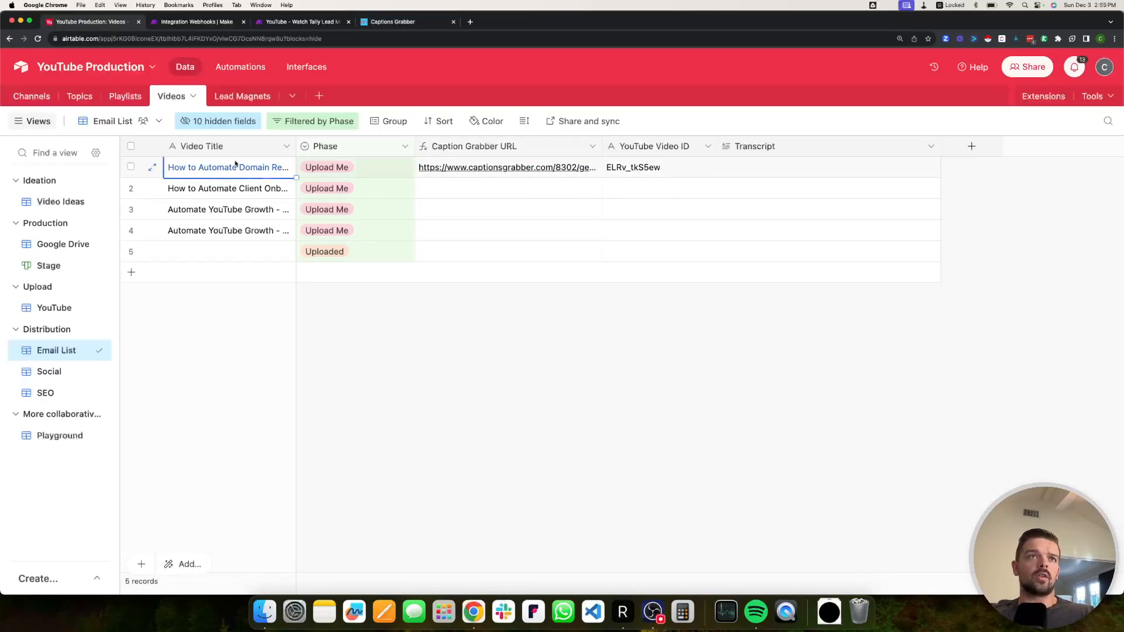
pyautogui.moveTo(295, 146); pyautogui.dragTo(528, 146)
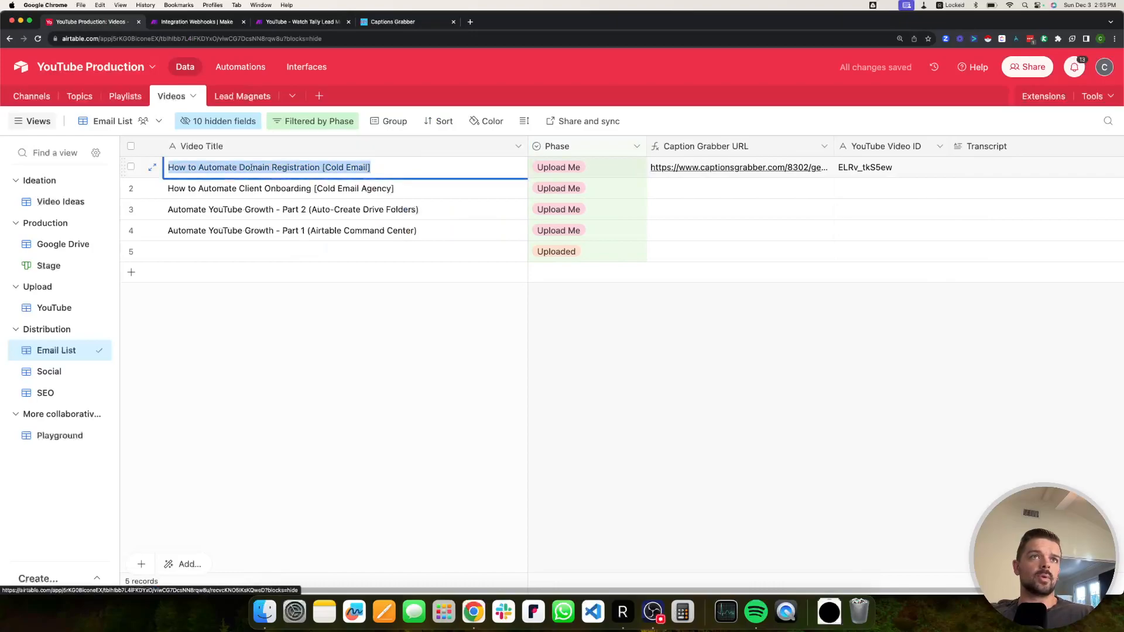
pyautogui.click(514, 146)
pyautogui.moveTo(526, 147); pyautogui.dragTo(390, 147)
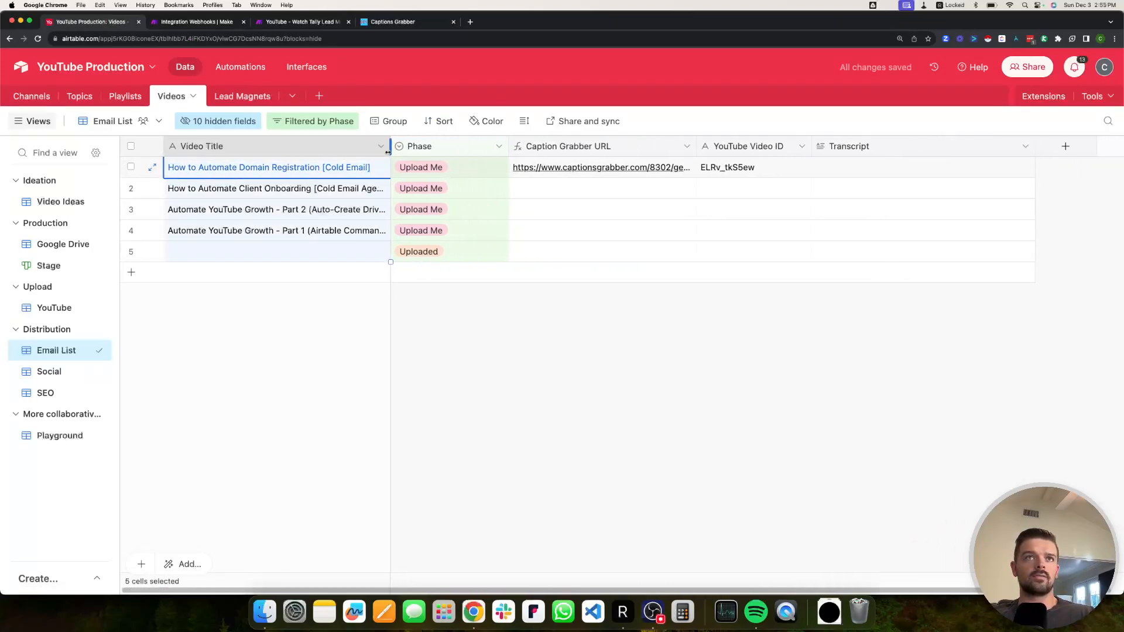
pyautogui.click(751, 170)
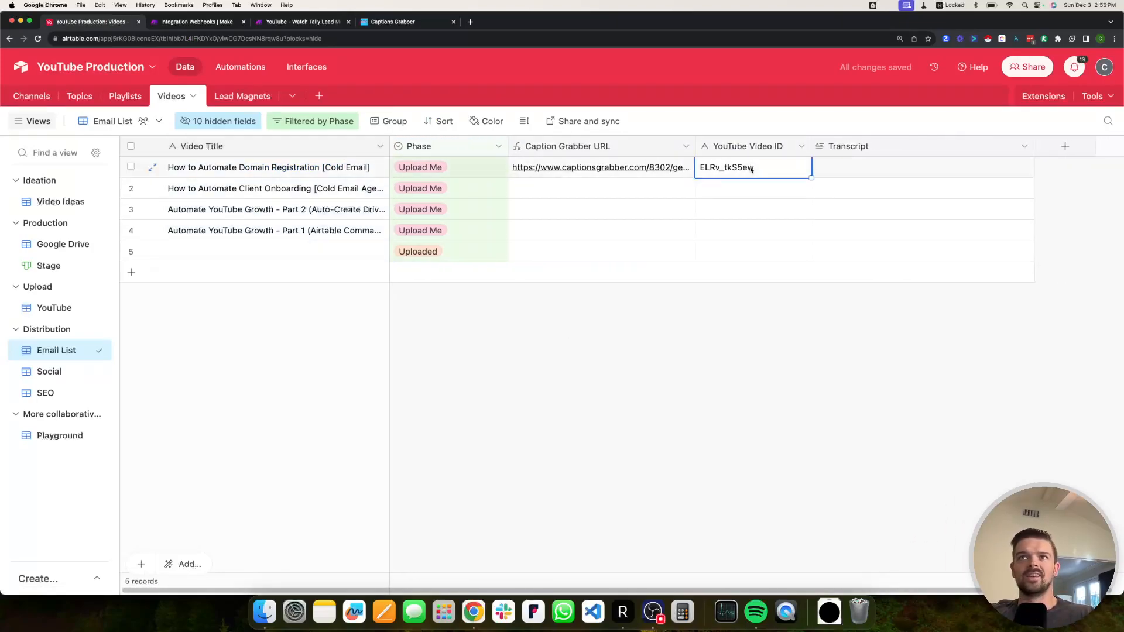
pyautogui.press('super+c')
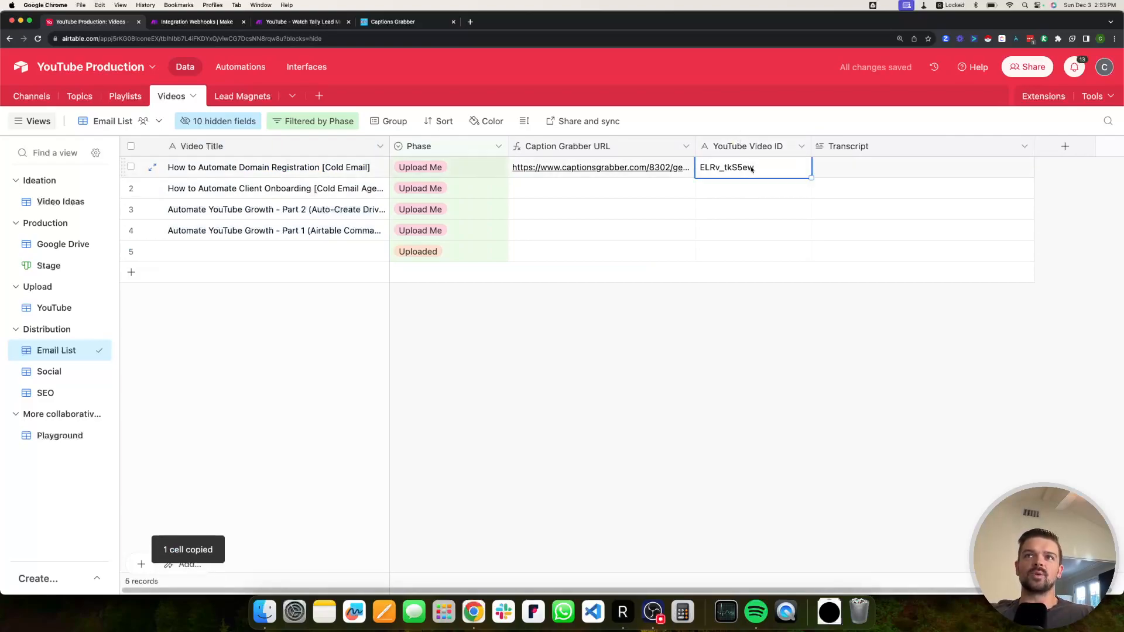
# Paste ELRv_tkS5ew into Captions Grabber and choose Download Captions.
pyautogui.click(386, 23)
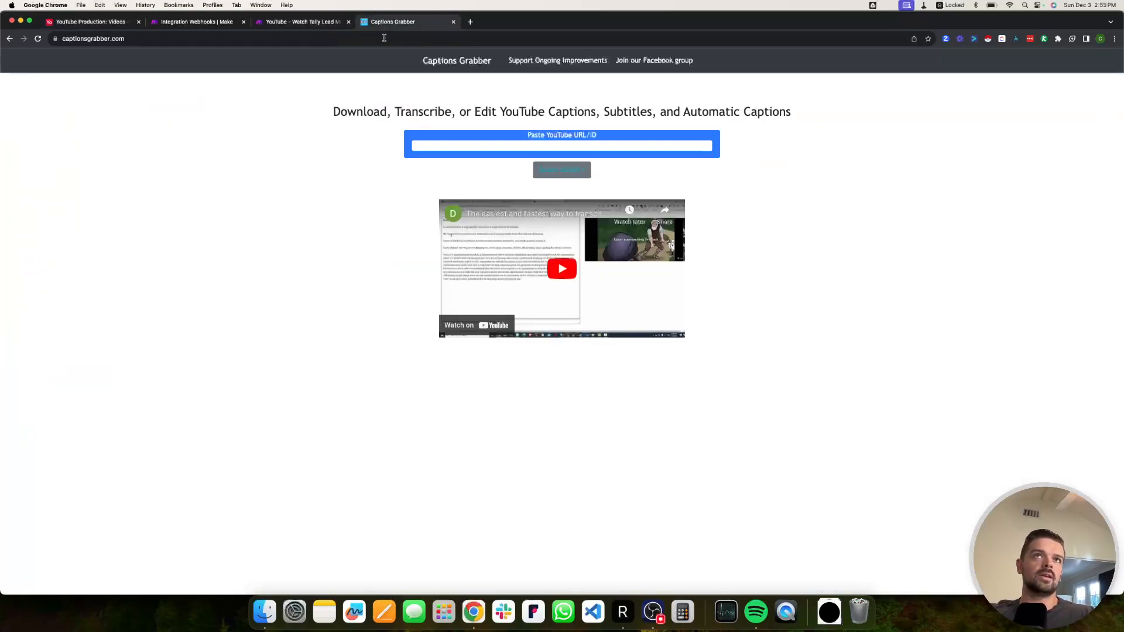
pyautogui.click(467, 147)
pyautogui.press('super+v')
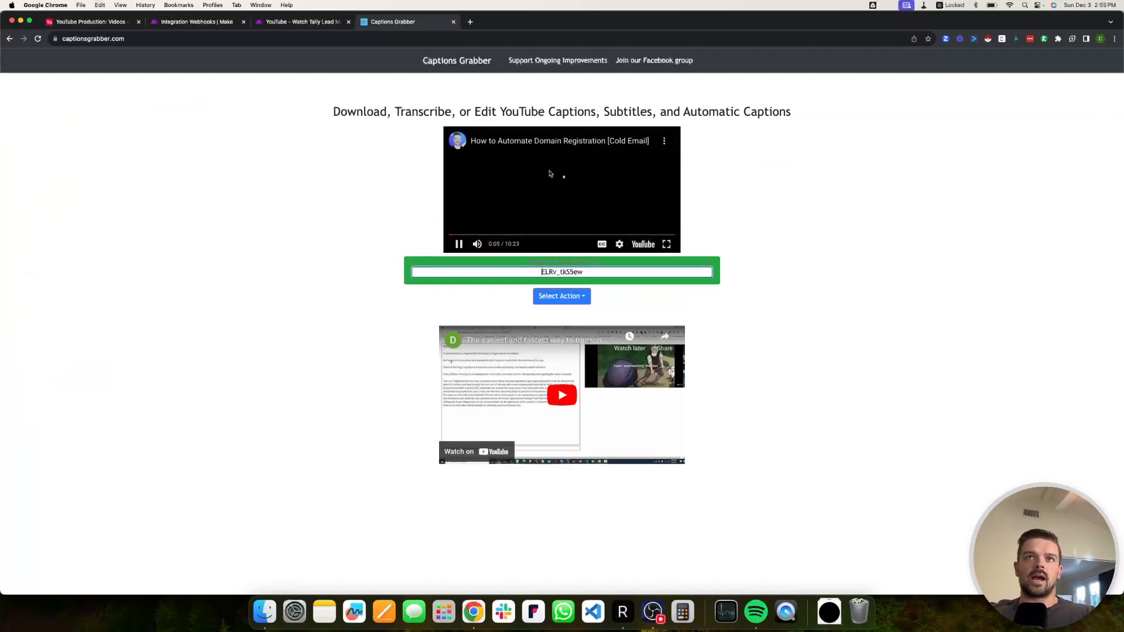
pyautogui.click(466, 246)
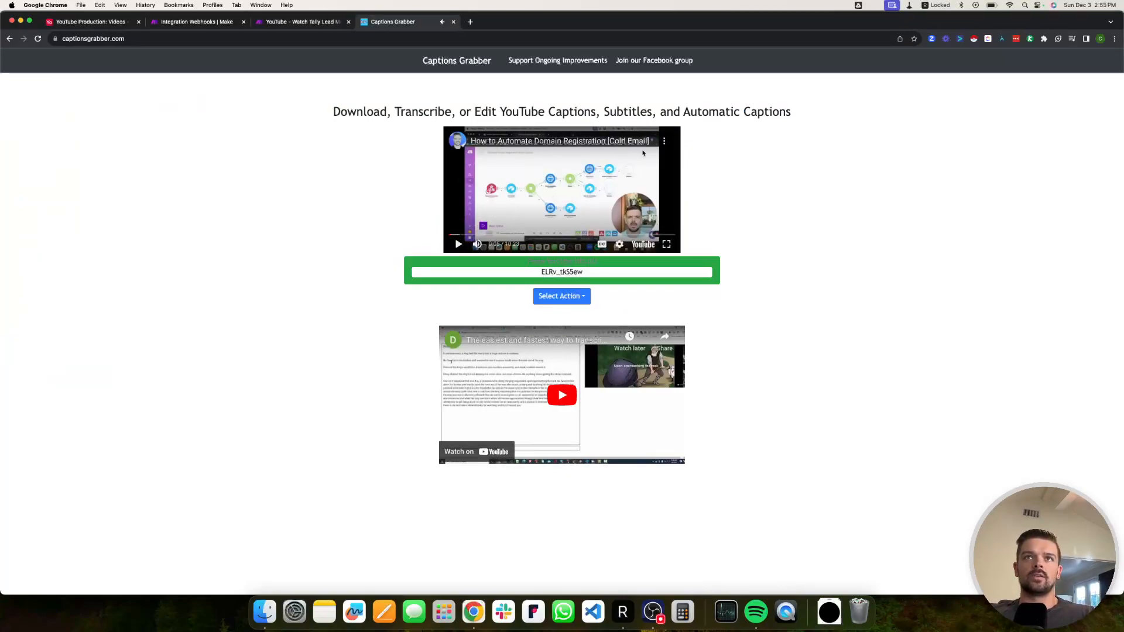
pyautogui.click(562, 296)
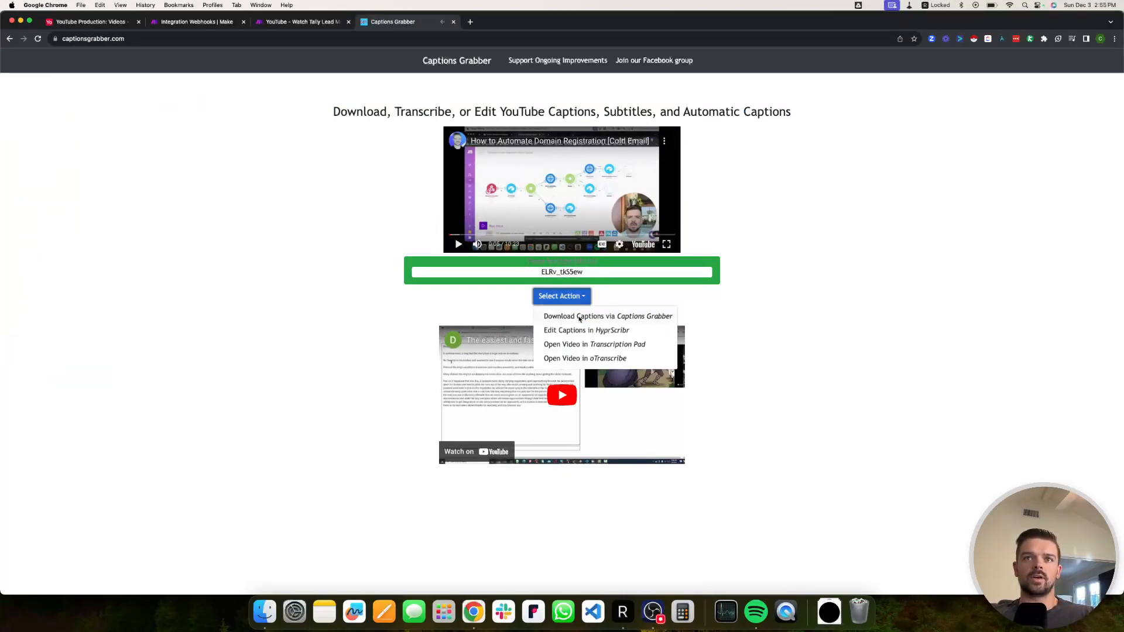
pyautogui.click(592, 318)
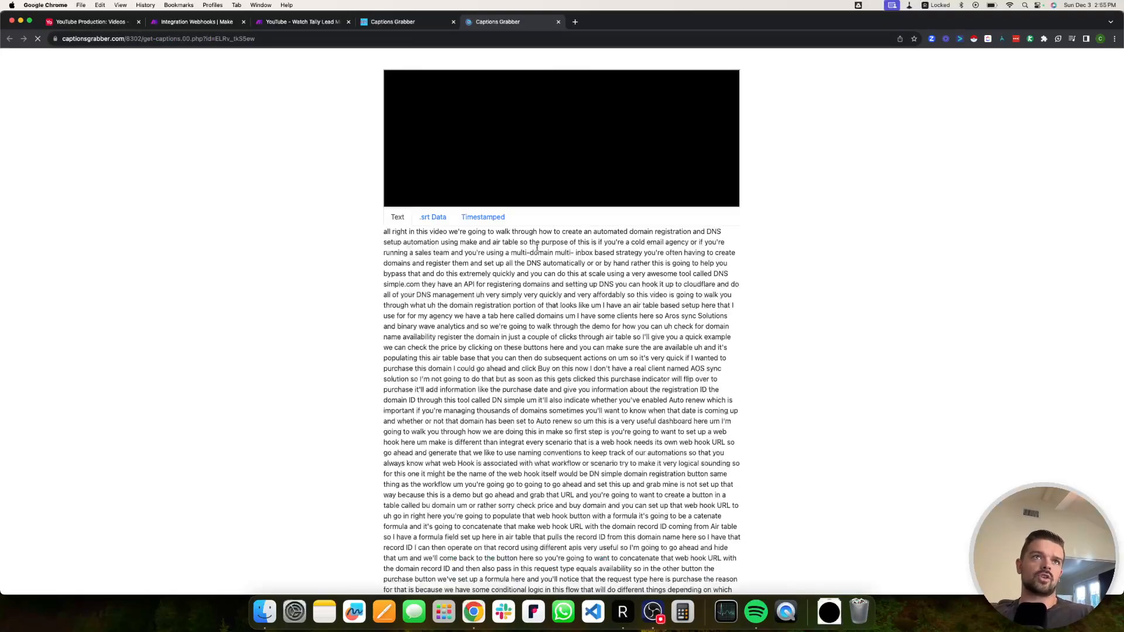
# Select and scroll through the full caption transcript.
pyautogui.click(502, 293)
pyautogui.press('super+a')
pyautogui.scroll(-5, 546, 341)
pyautogui.scroll(5, 553, 342)
pyautogui.click(666, 326)
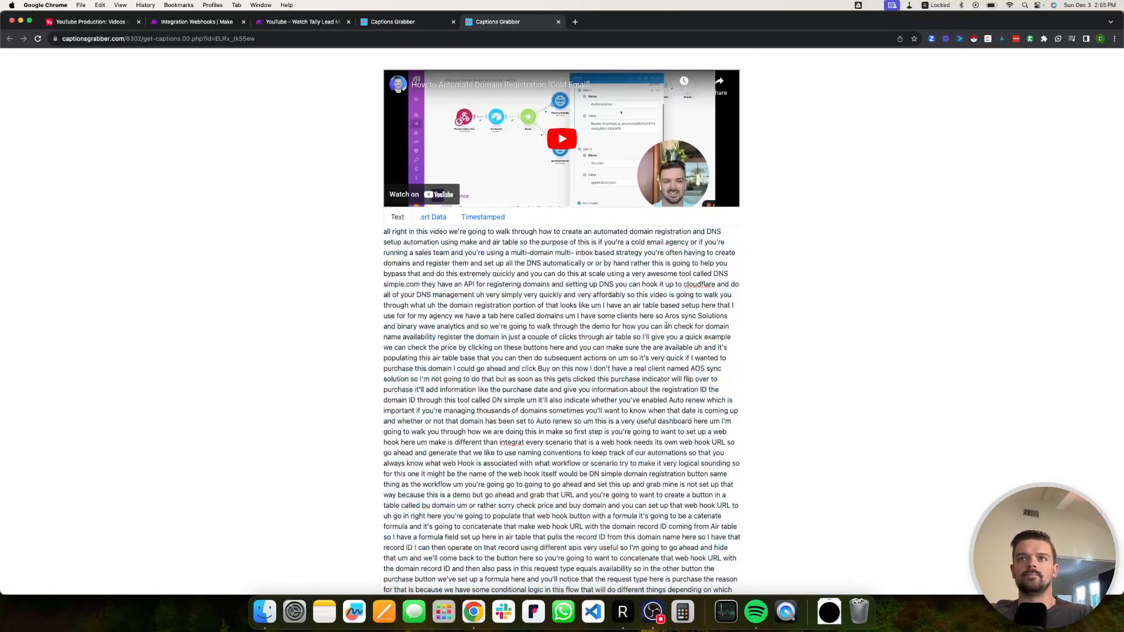
pyautogui.scroll(-3, 550, 341)
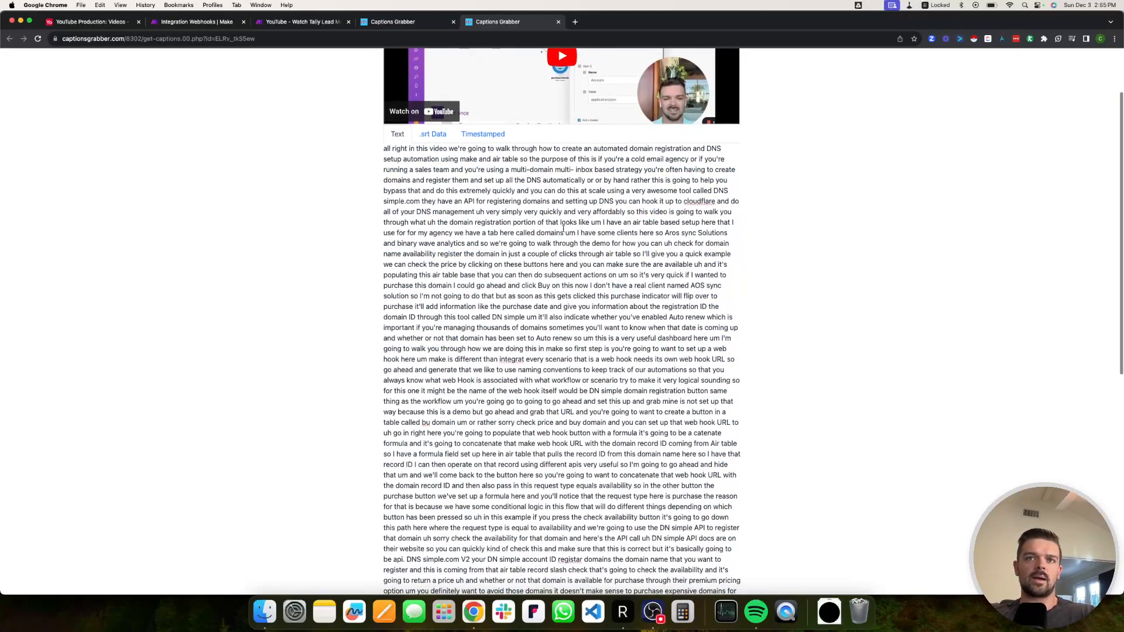
pyautogui.scroll(-4, 713, 251)
pyautogui.scroll(6, 714, 251)
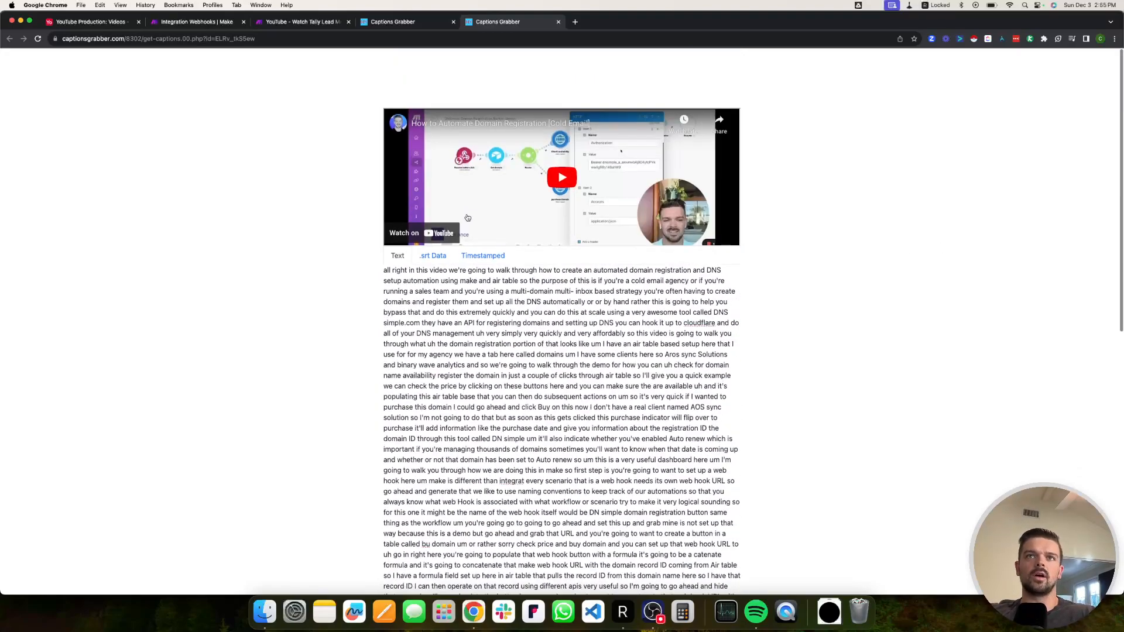
# Select the captions page URL up to 'id=' and return to the Airtable table.
pyautogui.click(220, 39)
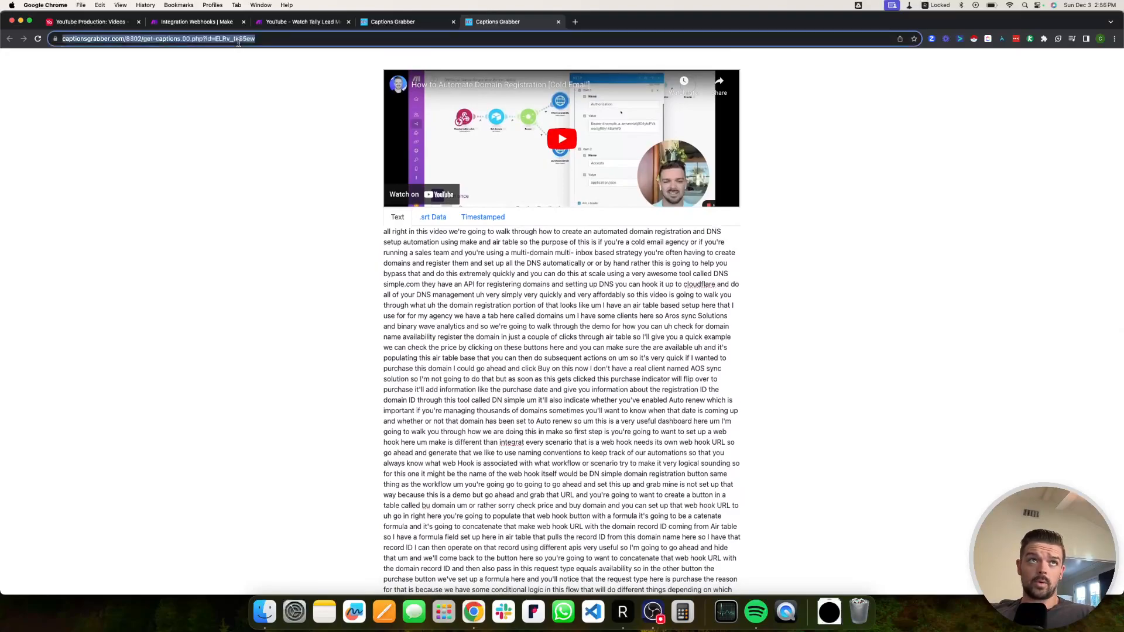
pyautogui.click(217, 38)
pyautogui.moveTo(252, 39); pyautogui.dragTo(58, 38)
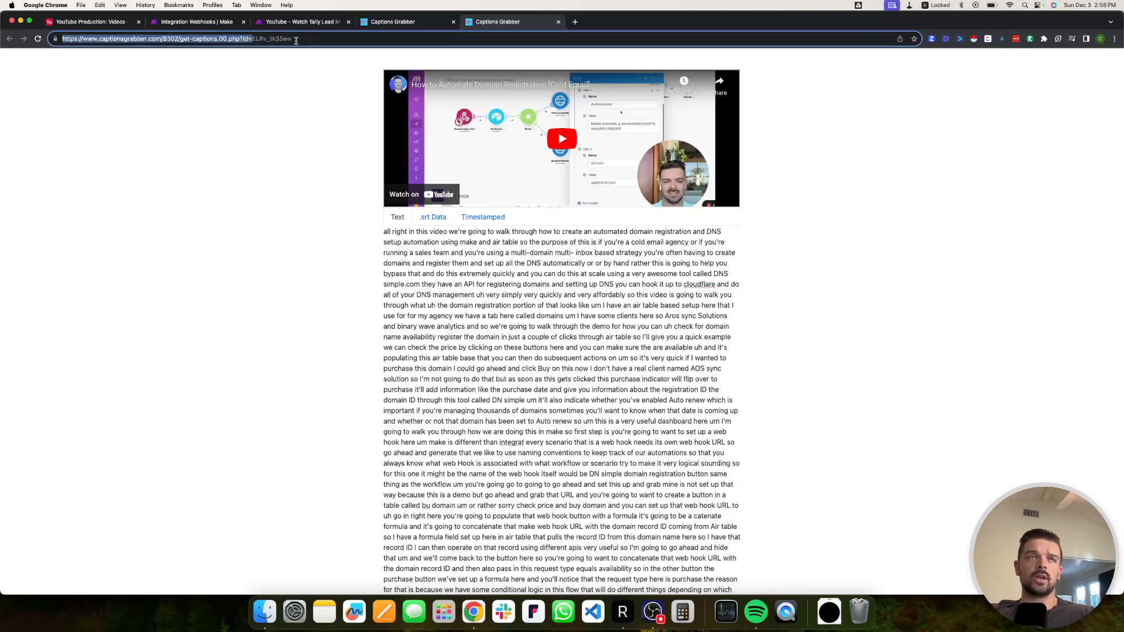
pyautogui.click(132, 22)
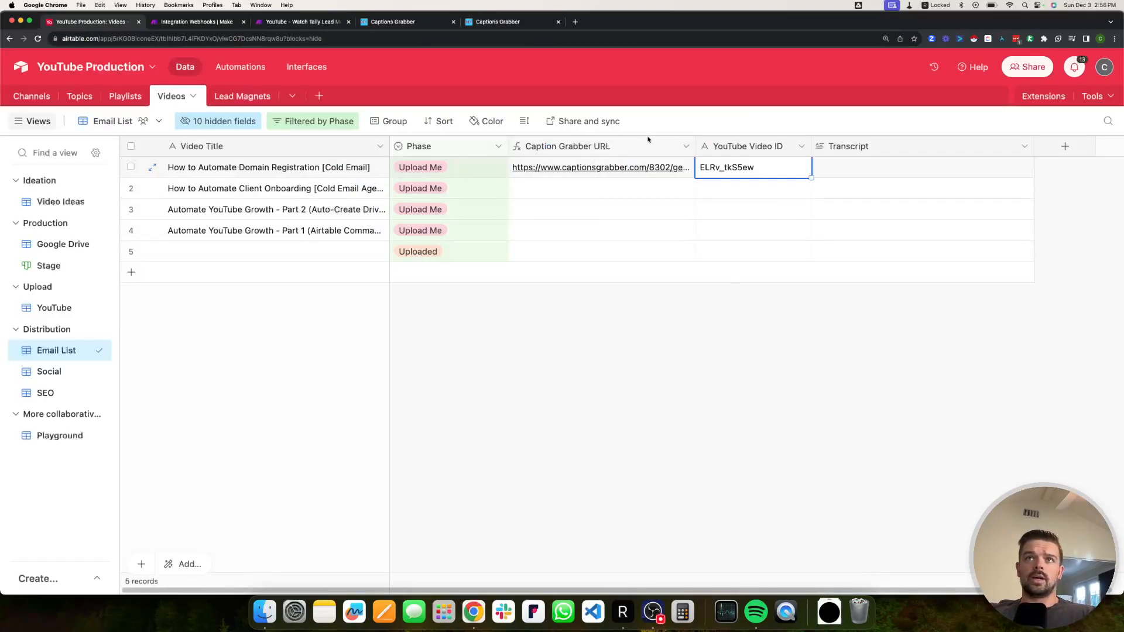
# Open the Caption Grabber URL field's IF formula and inspect its YouTube Video ID reference.
pyautogui.doubleClick(600, 146)
pyautogui.click(556, 180)
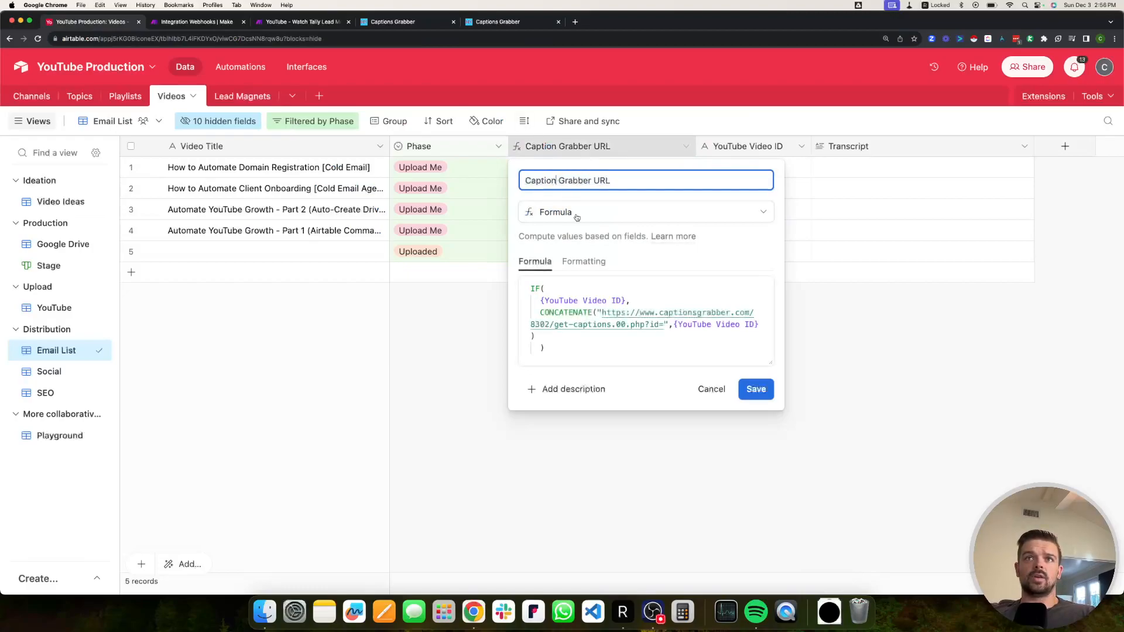
pyautogui.click(555, 291)
pyautogui.click(528, 289)
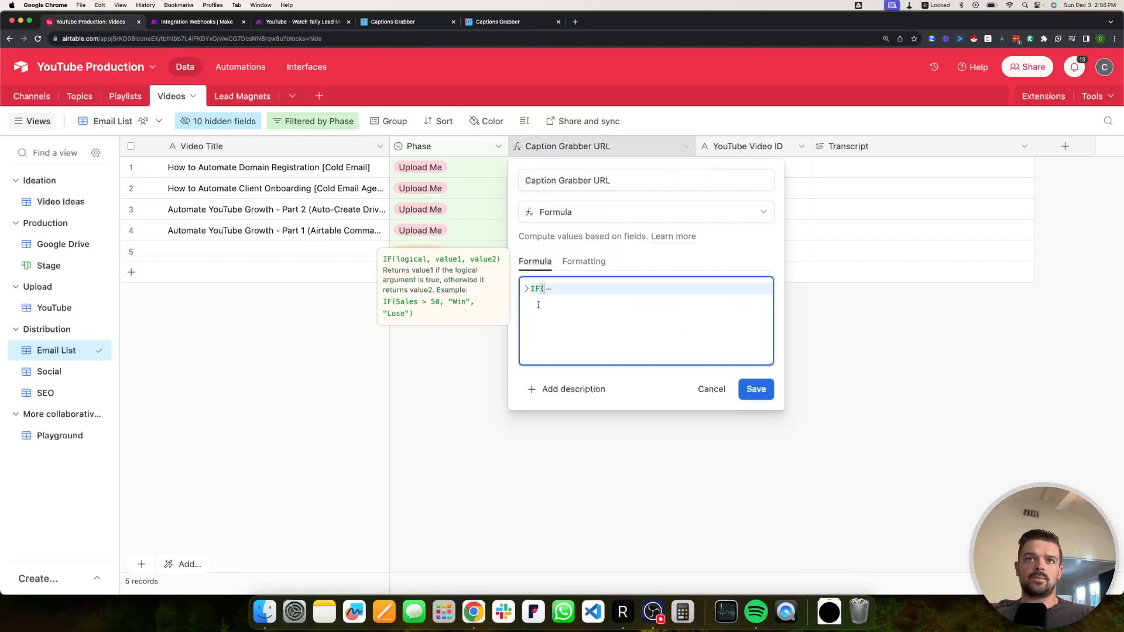
pyautogui.click(529, 288)
pyautogui.moveTo(540, 300); pyautogui.dragTo(625, 299)
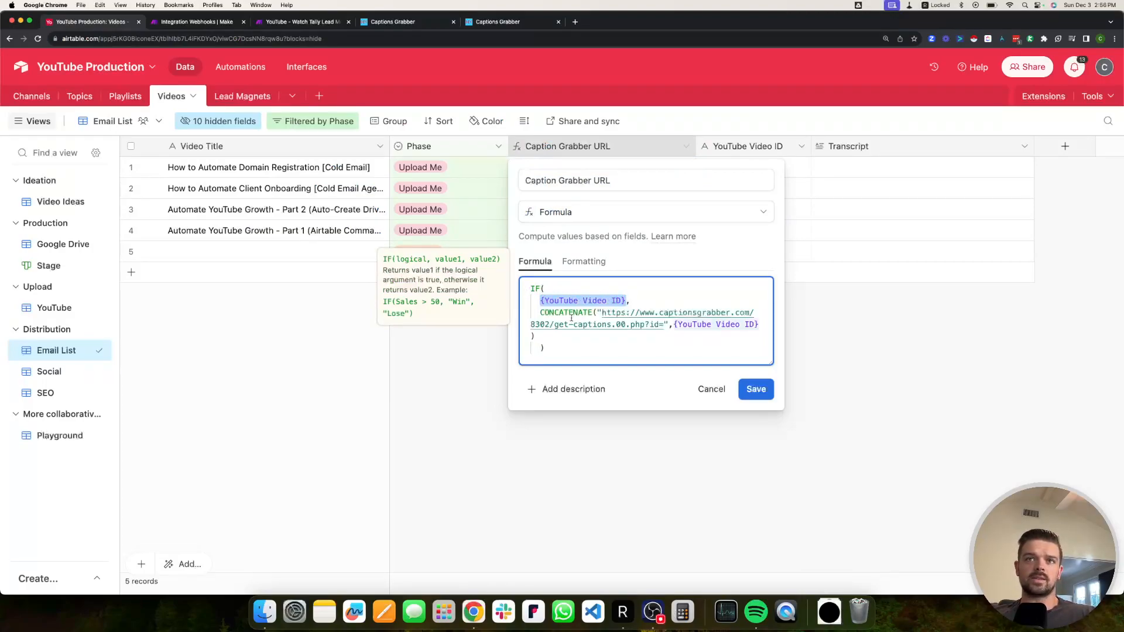
# Check the CONCATENATE captionsgrabber URL, save the formula, and bring up the Make scenario.
pyautogui.click(636, 301)
pyautogui.moveTo(541, 313); pyautogui.dragTo(760, 325)
pyautogui.click(611, 312)
pyautogui.click(672, 325)
pyautogui.click(744, 330)
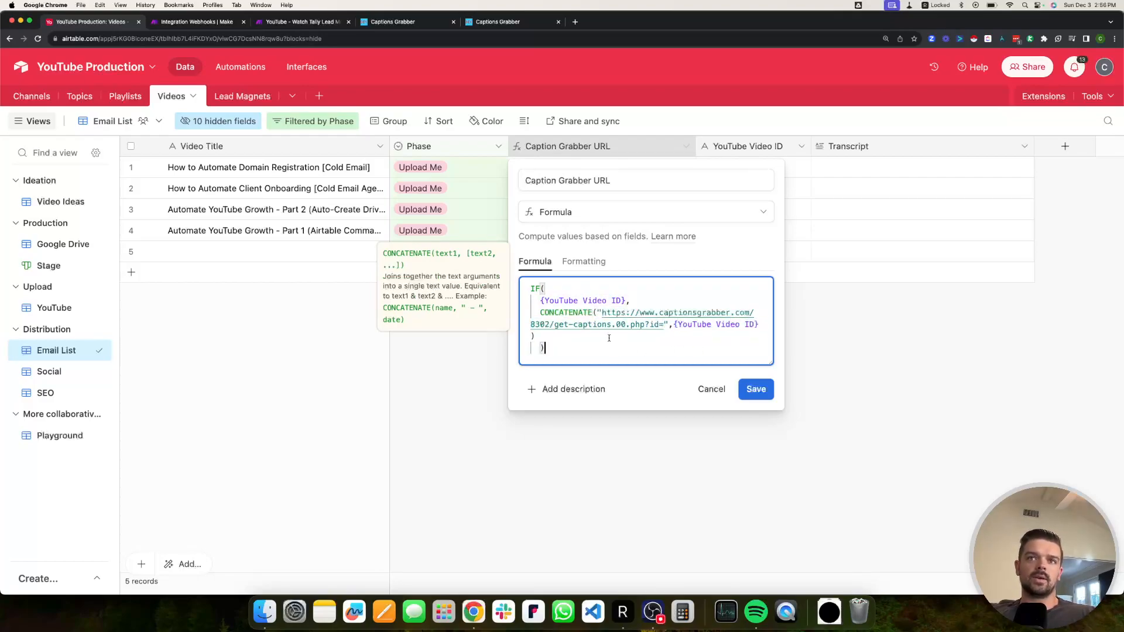
pyautogui.click(756, 389)
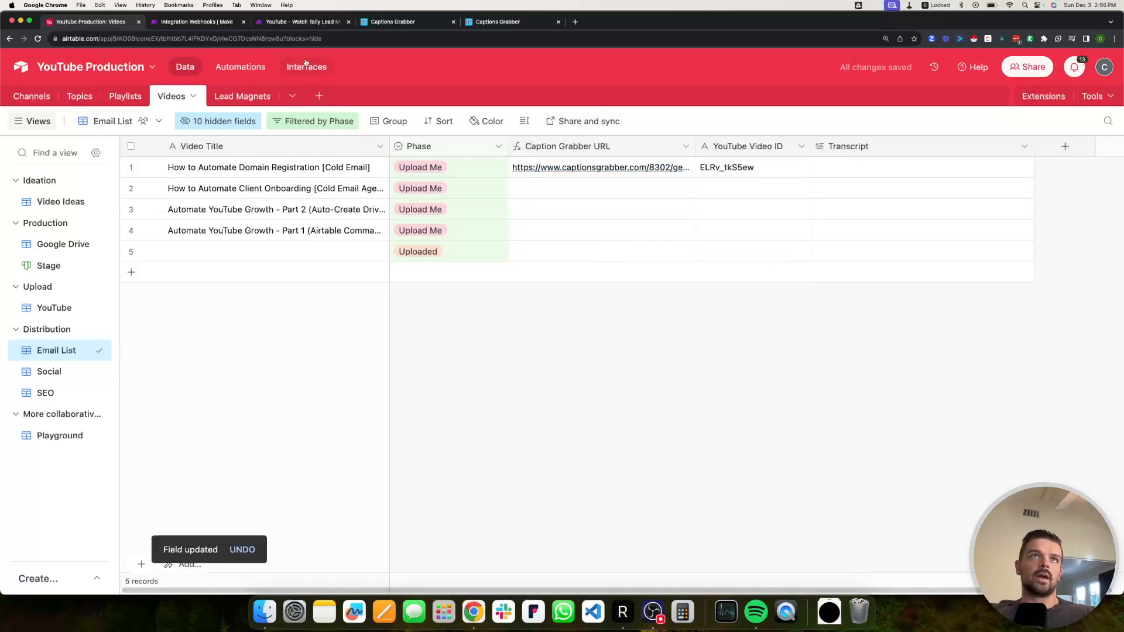
pyautogui.click(205, 22)
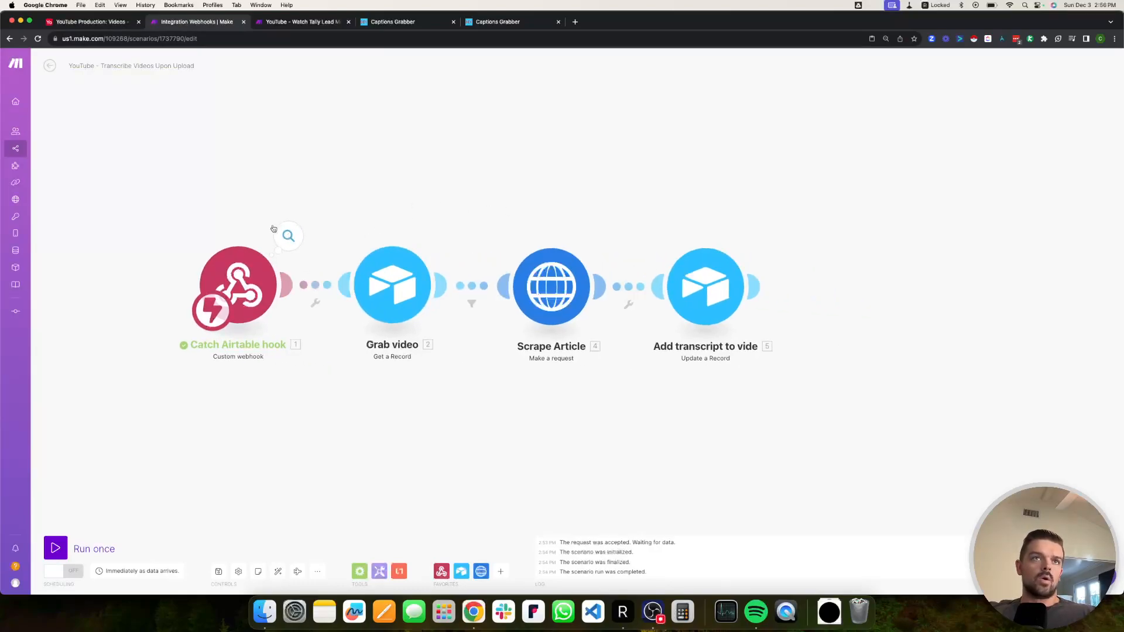
# Inspect the data the webhook received in the Make scenario.
pyautogui.click(289, 236)
pyautogui.click(97, 23)
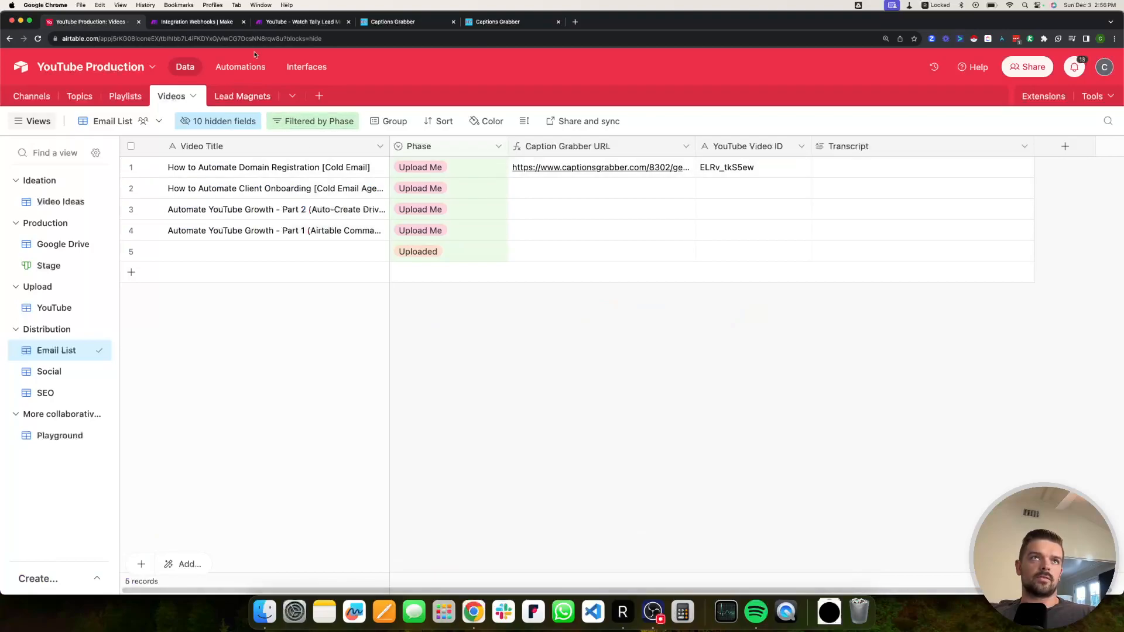
pyautogui.click(197, 22)
pyautogui.click(214, 164)
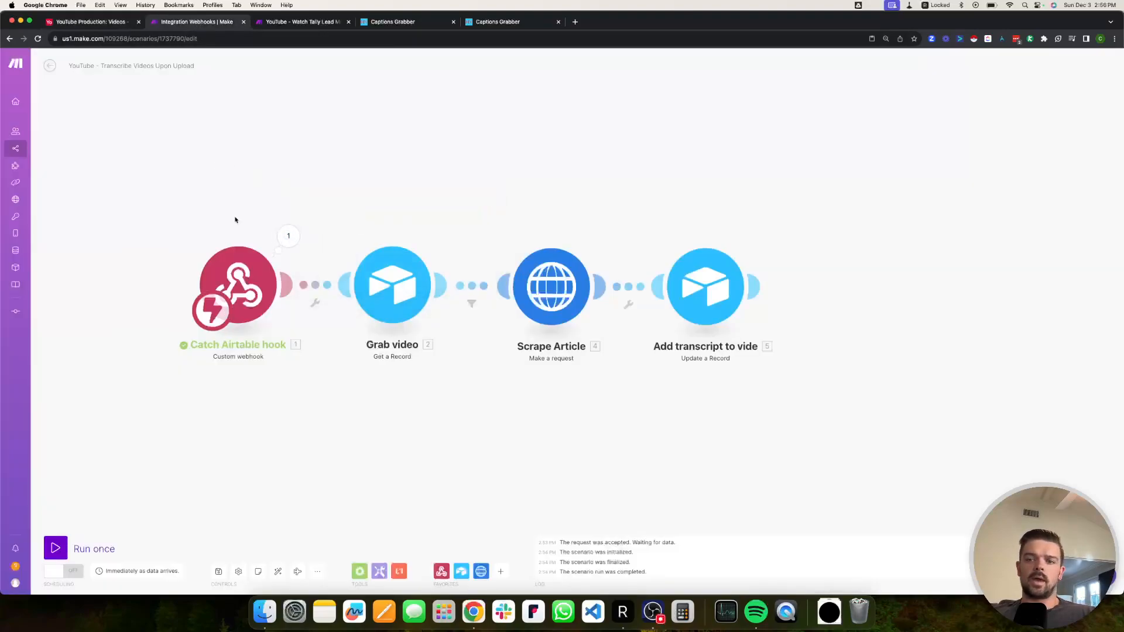
# Review the Grab video module settings and the Scrape Article filter condition, then return to Videos.
pyautogui.click(392, 285)
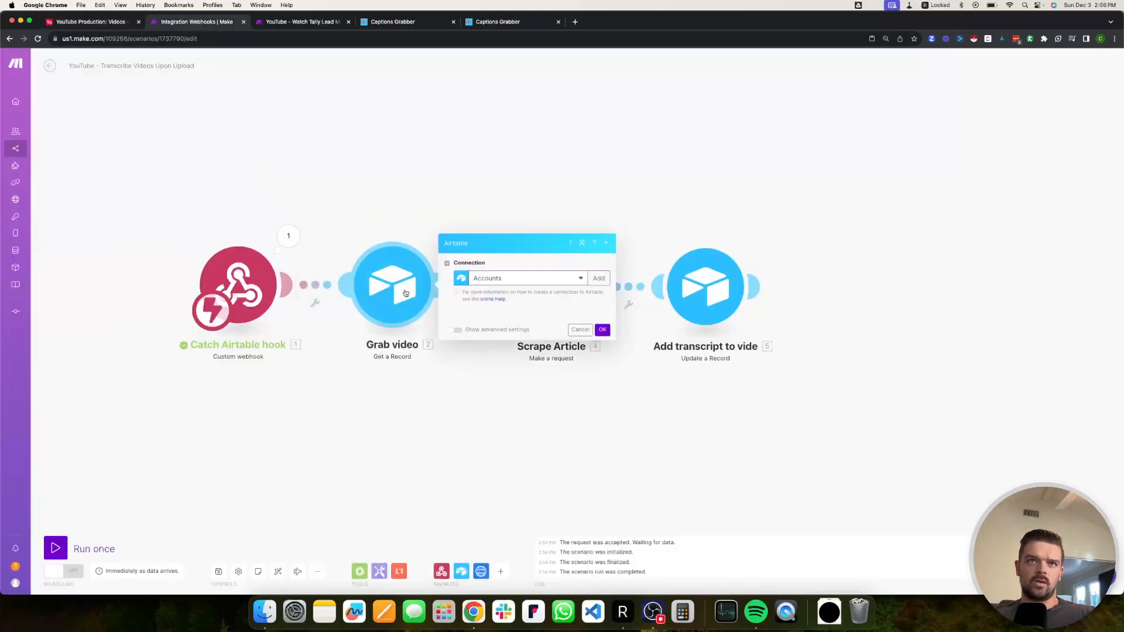
pyautogui.press('Escape')
pyautogui.click(477, 287)
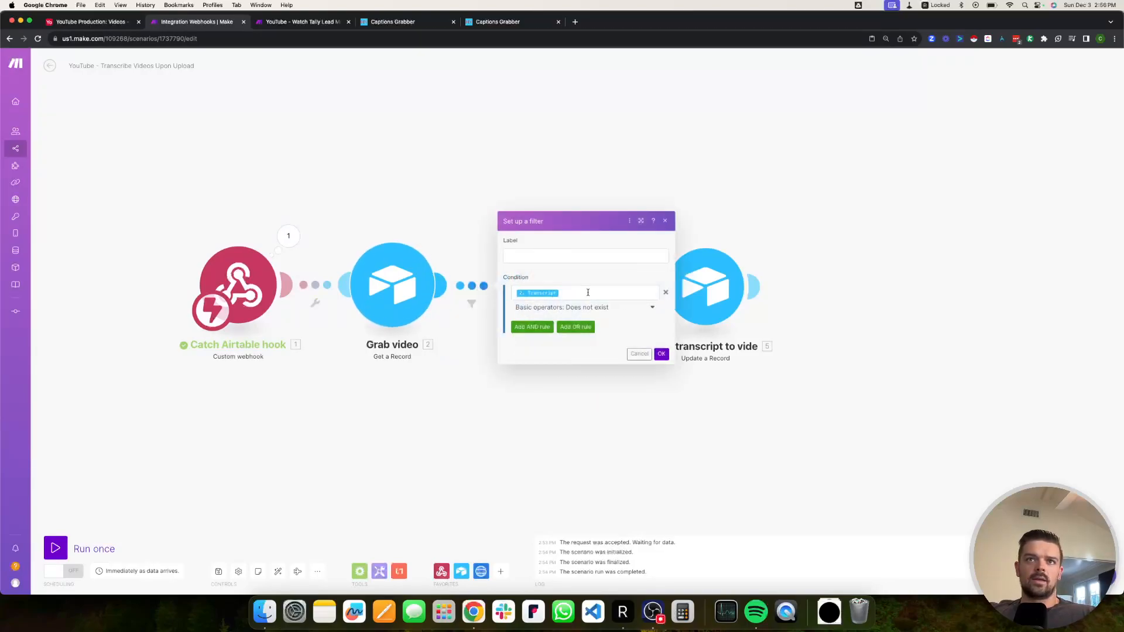
pyautogui.click(581, 293)
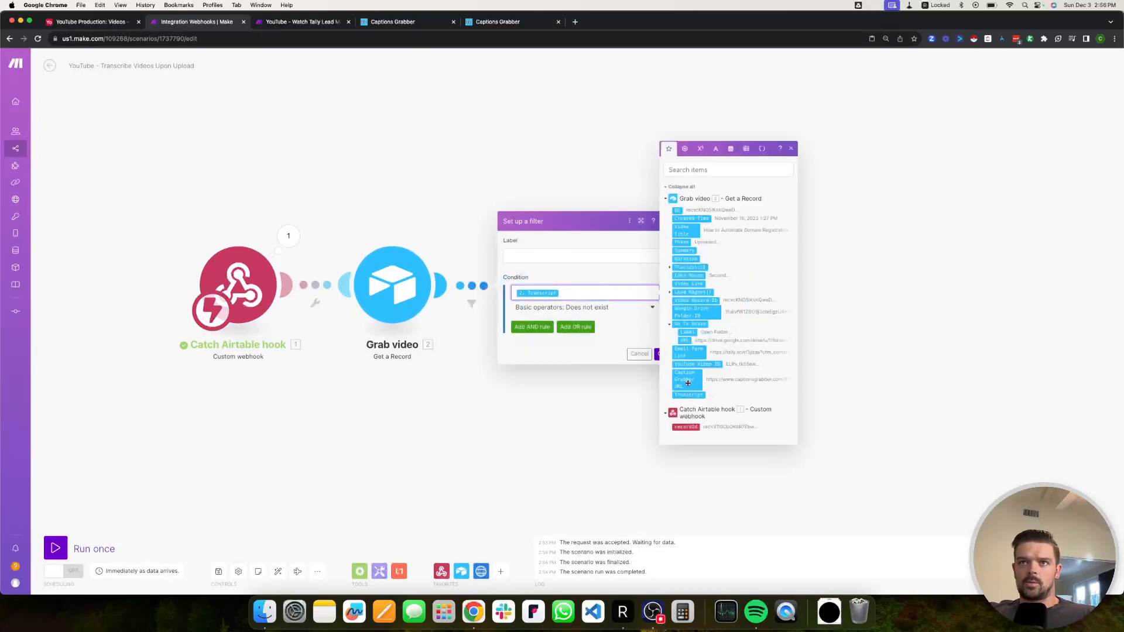
pyautogui.press('Escape')
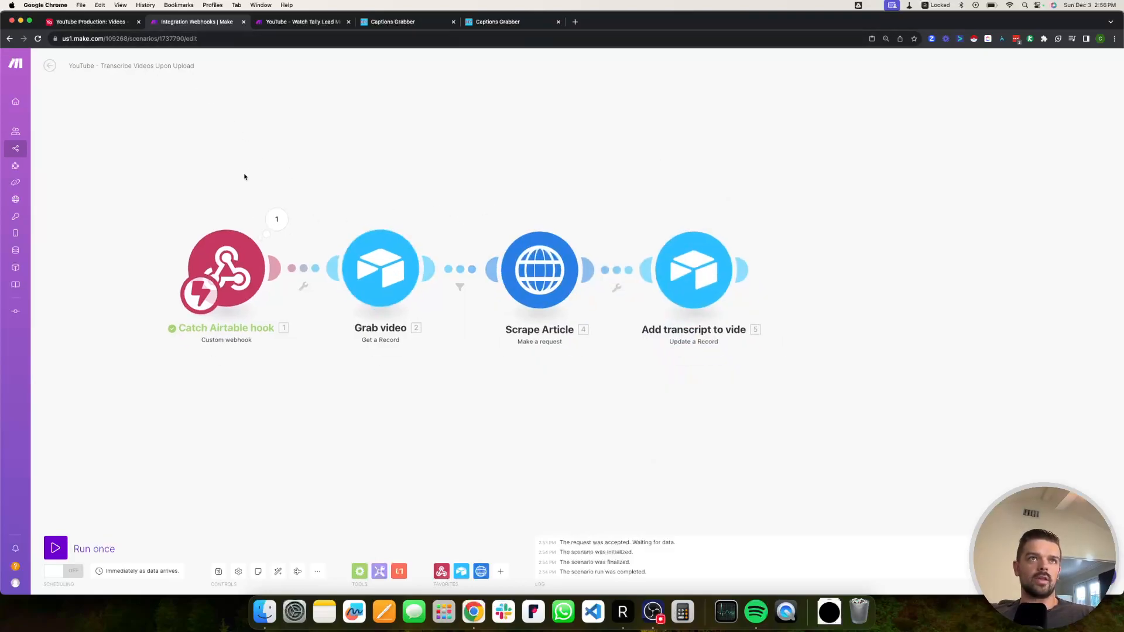
pyautogui.click(87, 22)
pyautogui.click(698, 170)
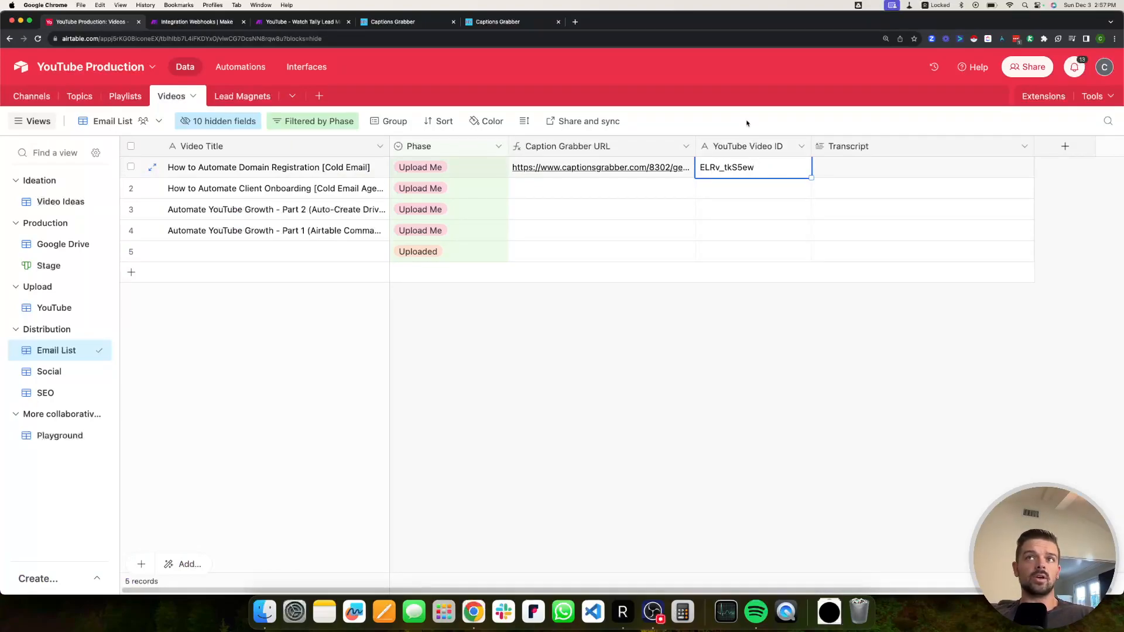
# Bring up the Integration Webhooks | Make tab showing the transcription scenario editor.
pyautogui.click(197, 21)
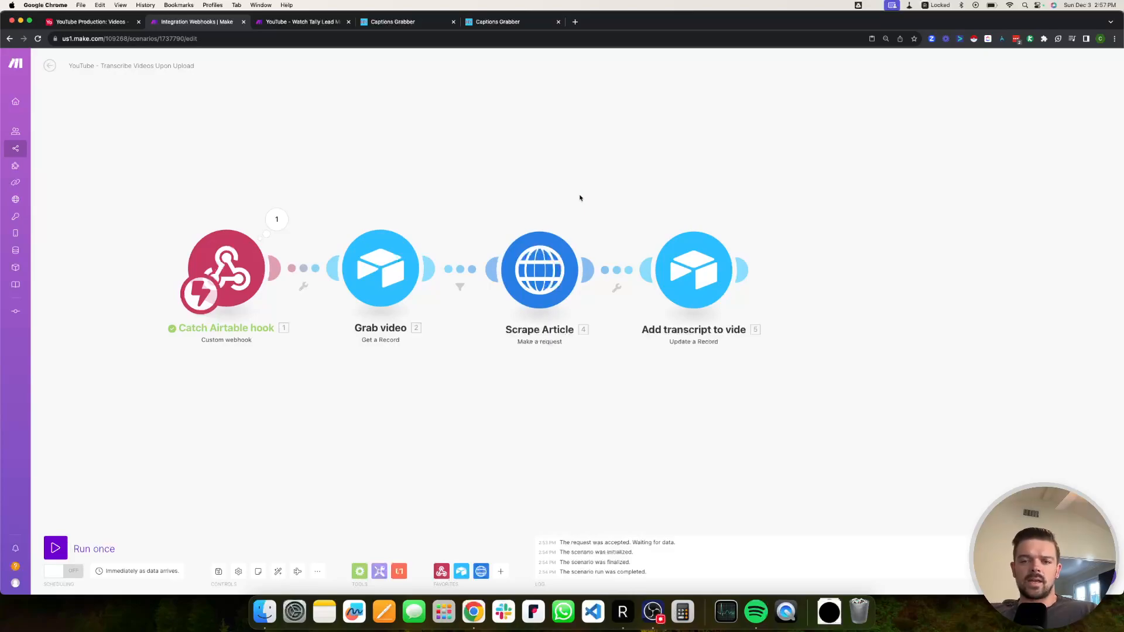
# Look over the transcript text on the Captions Grabber page.
pyautogui.moveTo(582, 198); pyautogui.dragTo(518, 191)
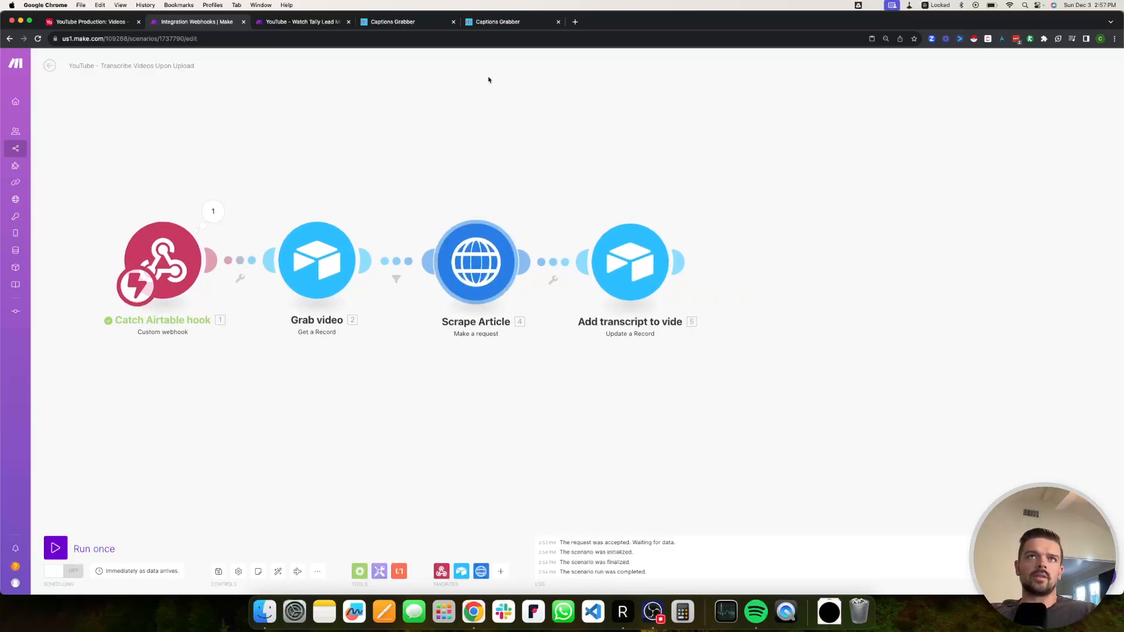
pyautogui.click(491, 25)
pyautogui.scroll(-9, 550, 281)
pyautogui.moveTo(532, 296); pyautogui.dragTo(529, 307)
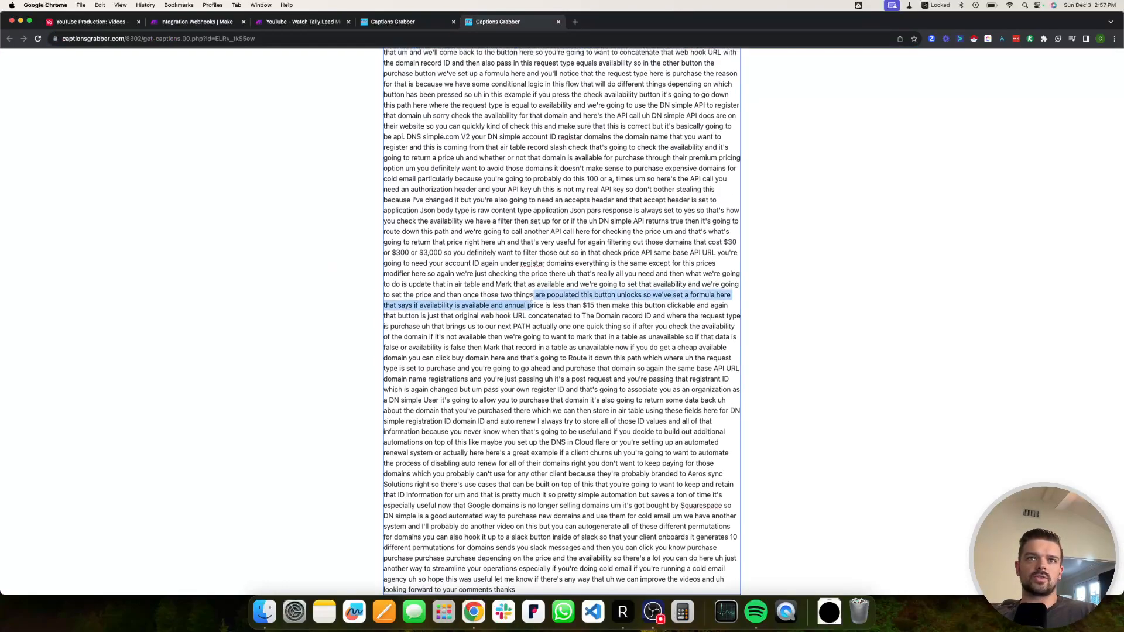
pyautogui.press('super+a')
pyautogui.scroll(7, 565, 182)
pyautogui.scroll(3, 565, 182)
pyautogui.click(331, 360)
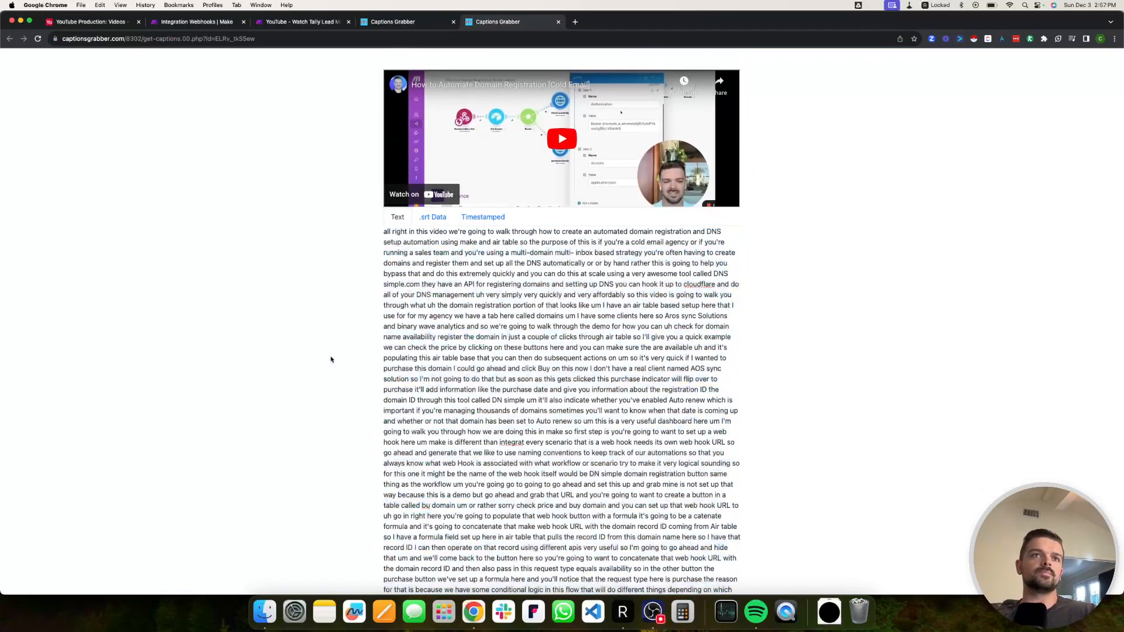
# Check the transcript-updating module, then run the Make scenario once to wait for data.
pyautogui.click(82, 24)
pyautogui.click(189, 24)
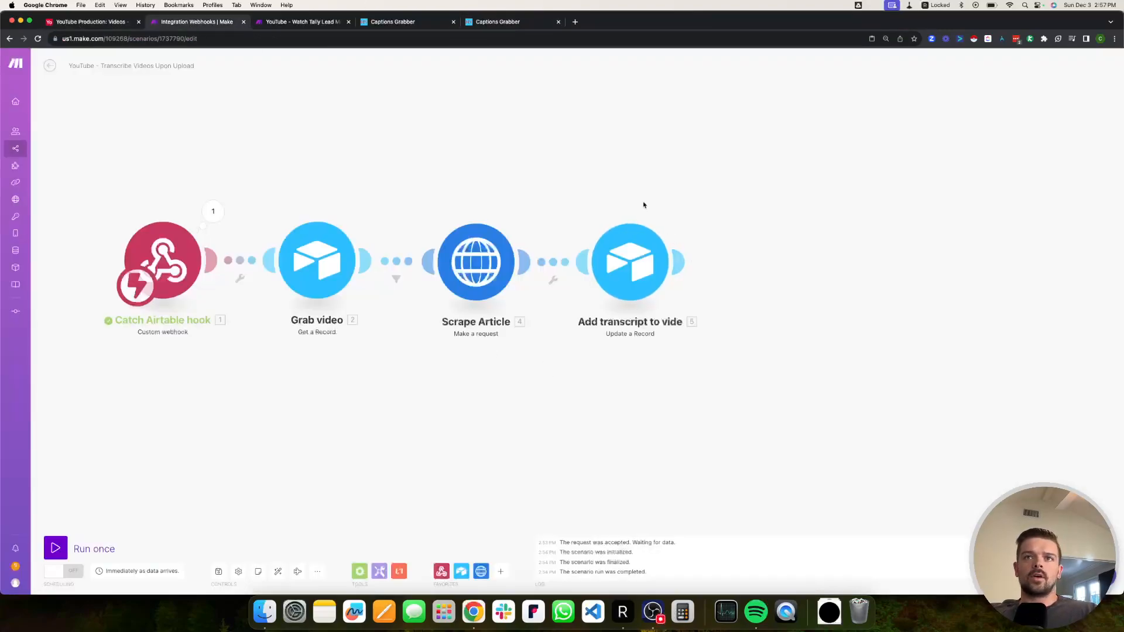
pyautogui.click(630, 263)
pyautogui.click(790, 392)
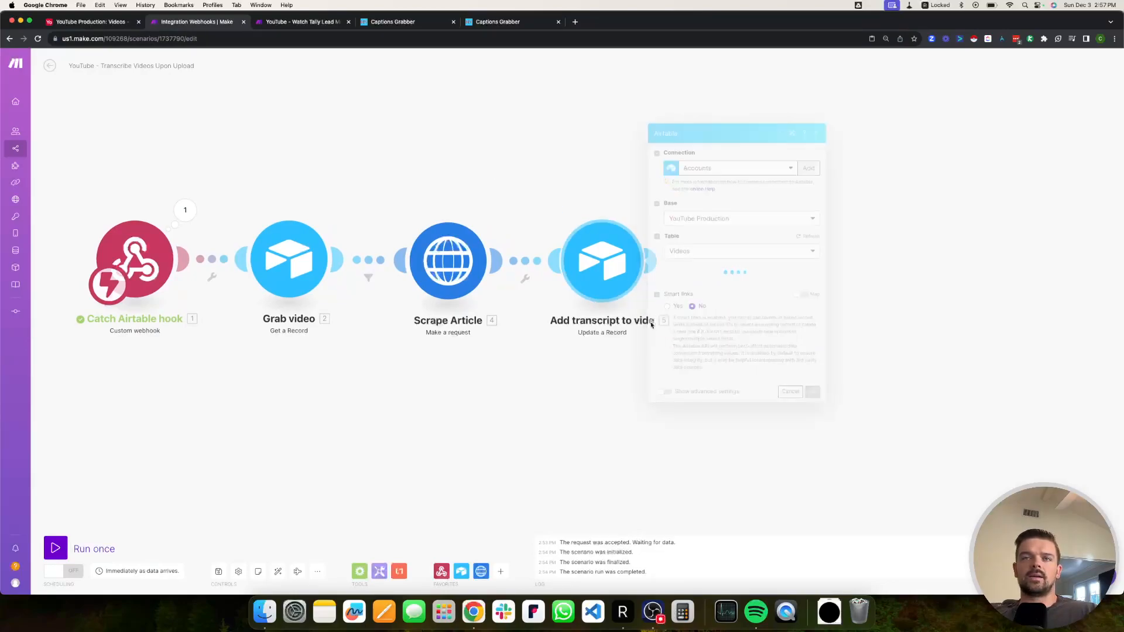
pyautogui.click(56, 549)
# Set the first video's Phase to Uploaded in the Airtable Videos table.
pyautogui.click(97, 22)
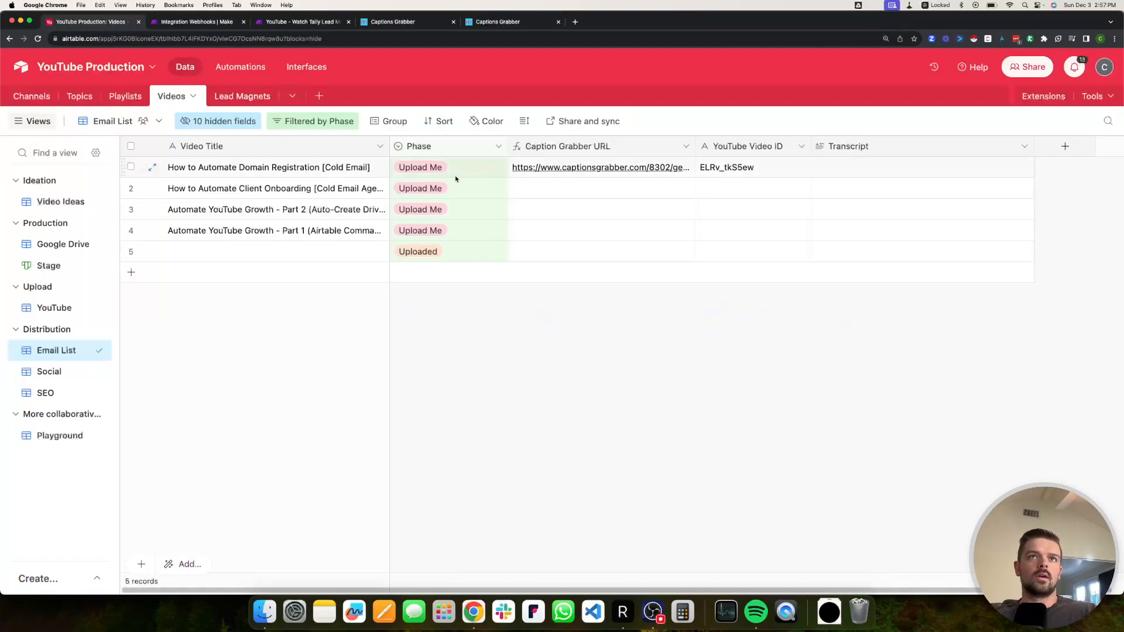
pyautogui.click(439, 169)
pyautogui.click(439, 169)
pyautogui.scroll(-2, 436, 310)
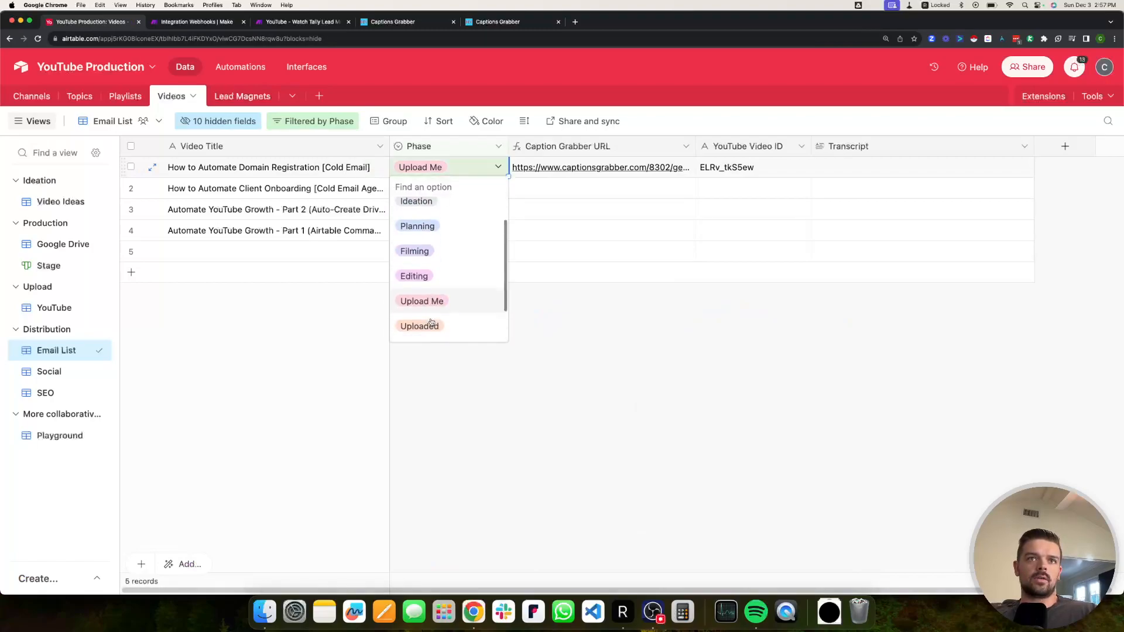
pyautogui.click(436, 310)
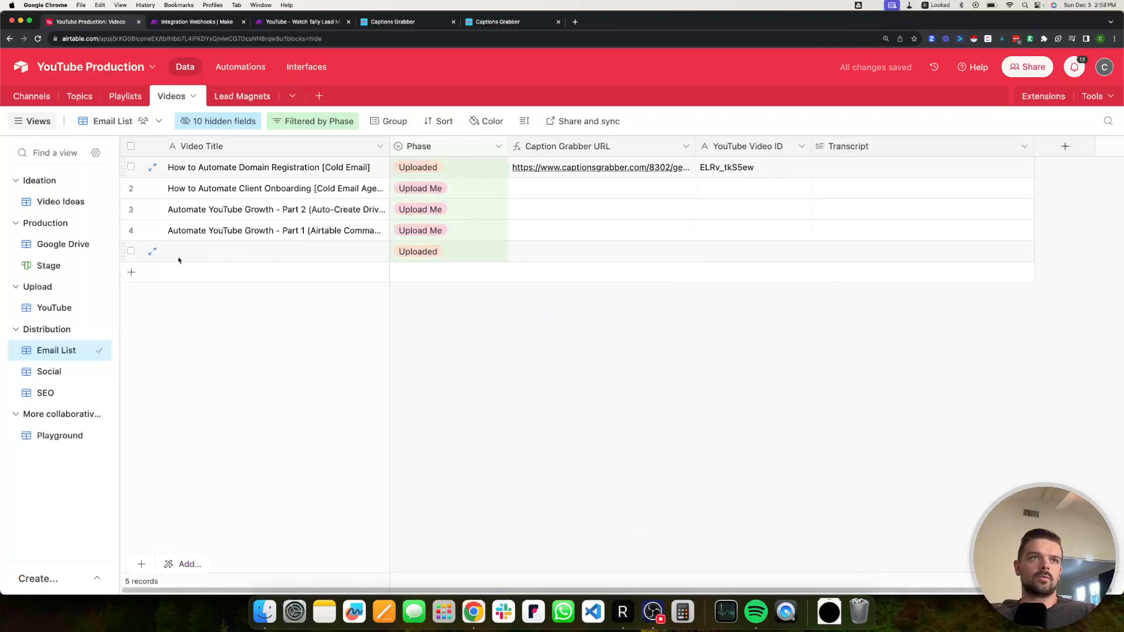
# Delete the blank fifth record from the Videos table.
pyautogui.click(151, 251)
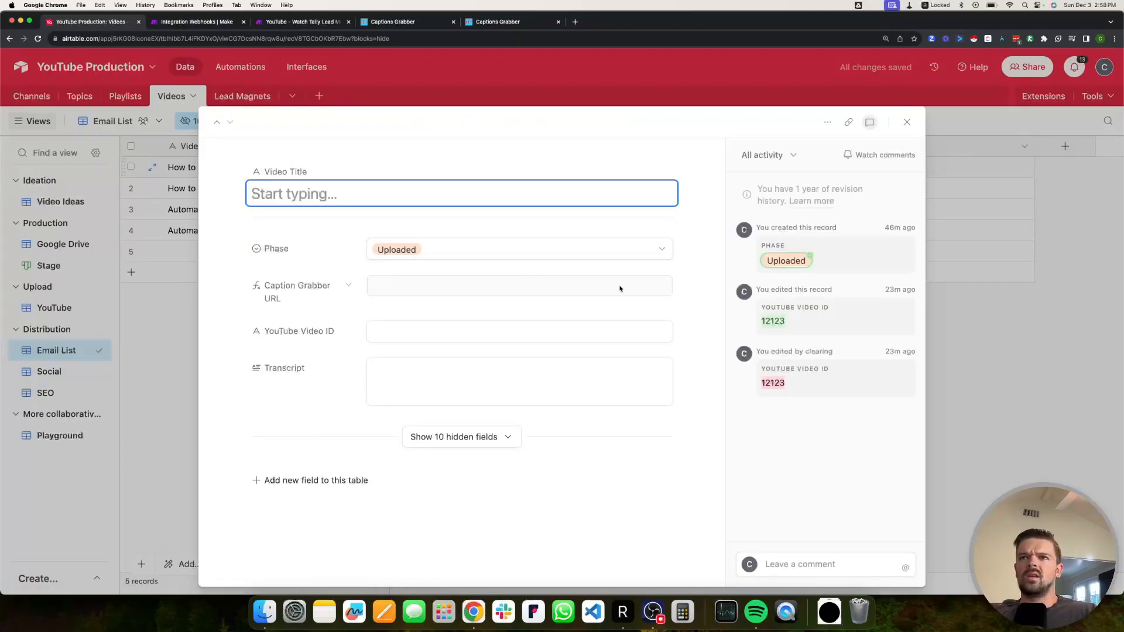
pyautogui.click(984, 306)
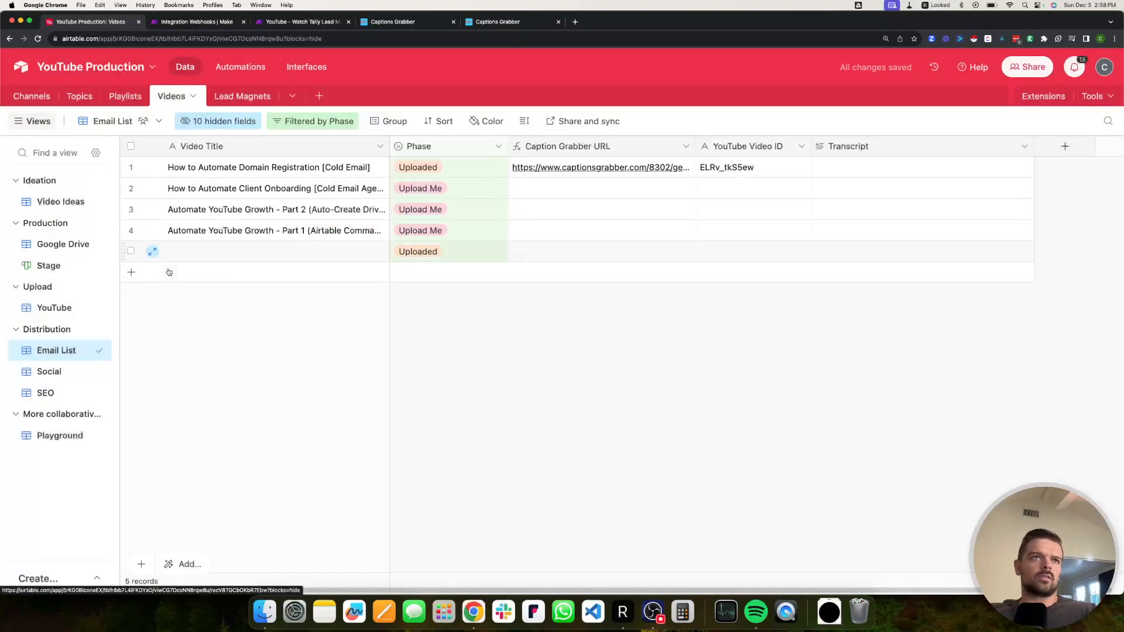
pyautogui.rightClick(221, 251)
pyautogui.click(281, 486)
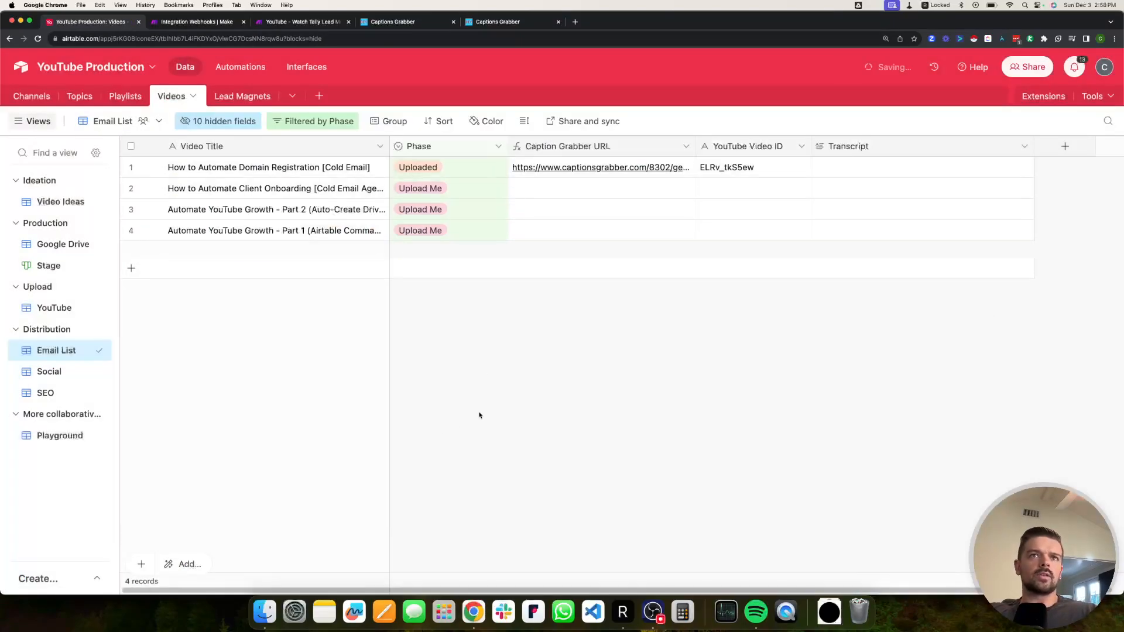
pyautogui.click(196, 21)
# Check the Grab video run results, then read the first video's filled Transcript in Airtable.
pyautogui.moveTo(496, 204); pyautogui.dragTo(385, 192)
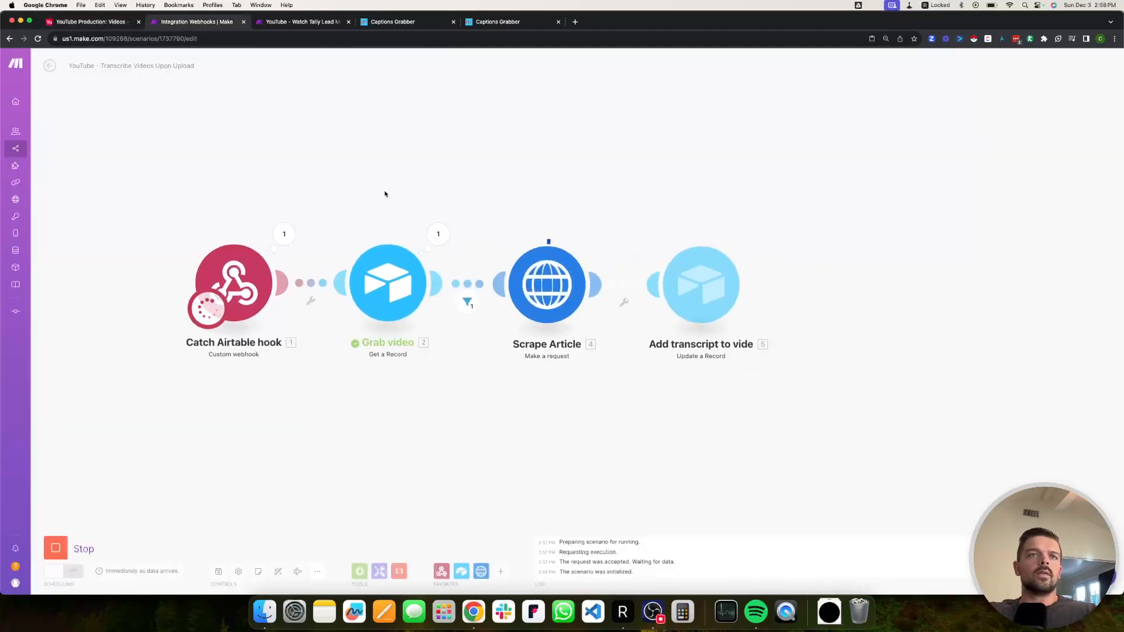
pyautogui.click(437, 234)
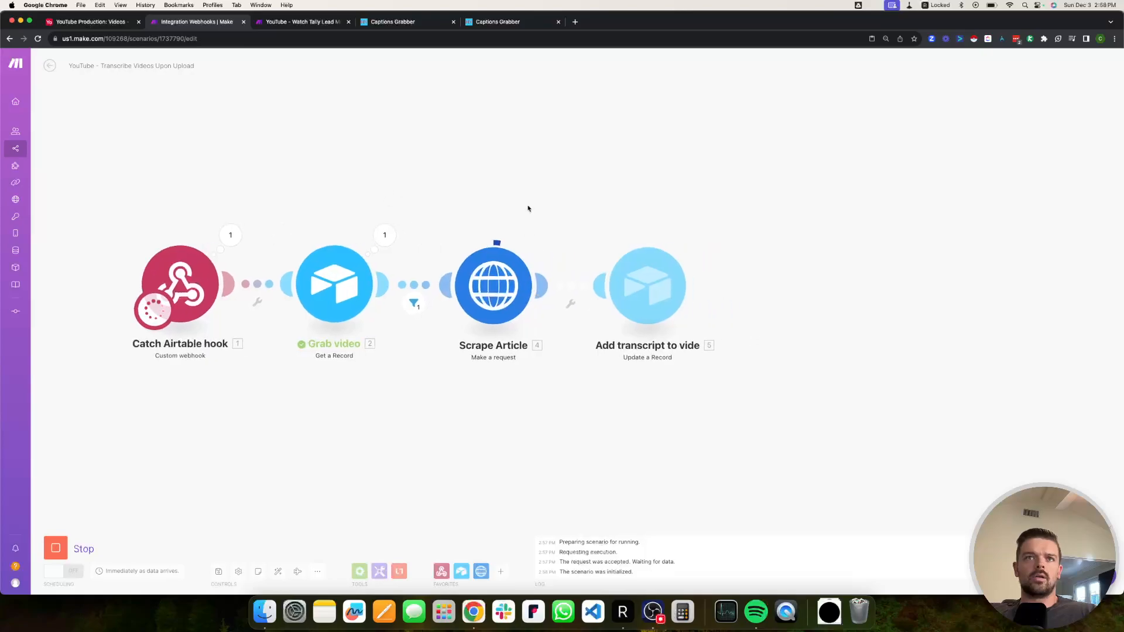
pyautogui.press('super+1')
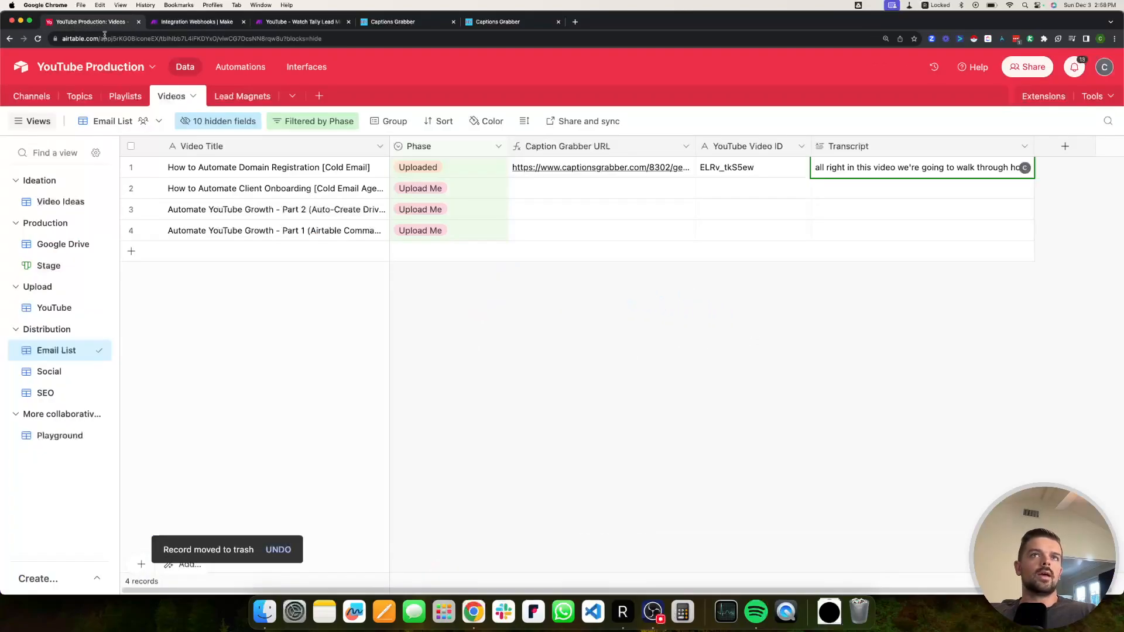
pyautogui.click(930, 177)
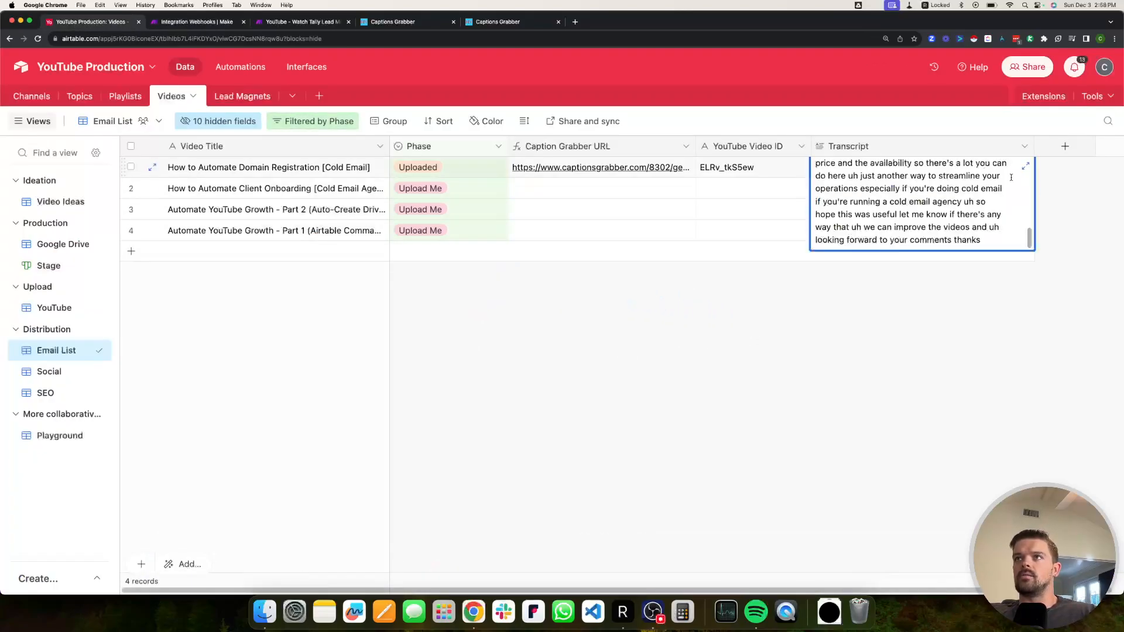
pyautogui.click(1024, 169)
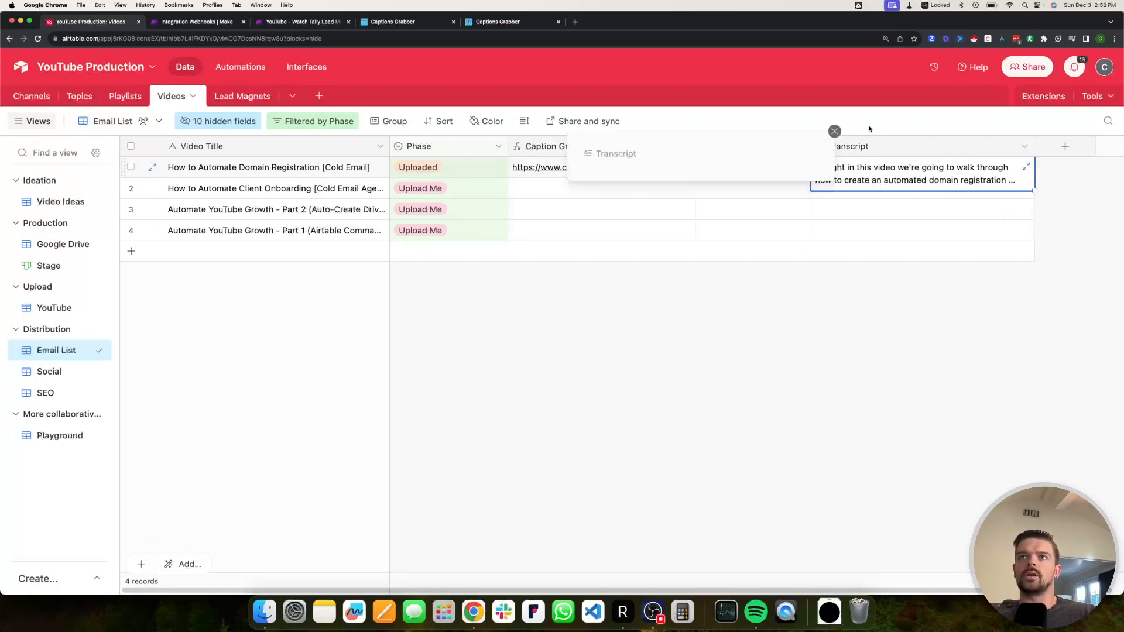
pyautogui.scroll(-15, 644, 265)
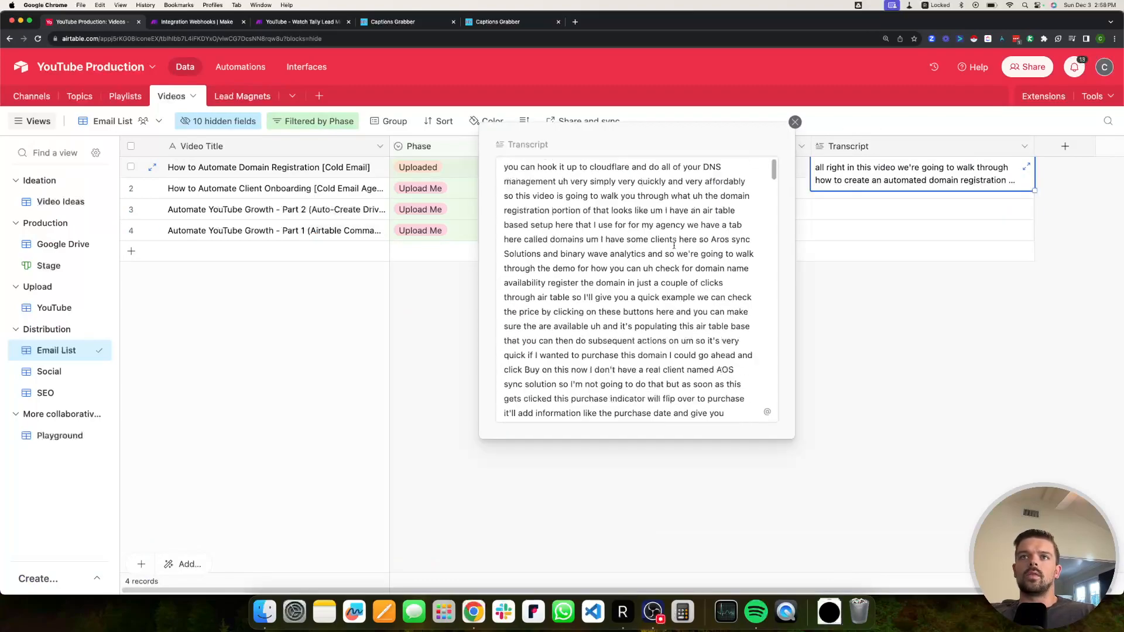
pyautogui.scroll(-10, 644, 266)
pyautogui.scroll(10, 664, 262)
# Open the Captions Grabber page and show the captions as .srt Data.
pyautogui.click(497, 21)
pyautogui.scroll(-10, 523, 370)
pyautogui.scroll(10, 523, 371)
pyautogui.click(490, 327)
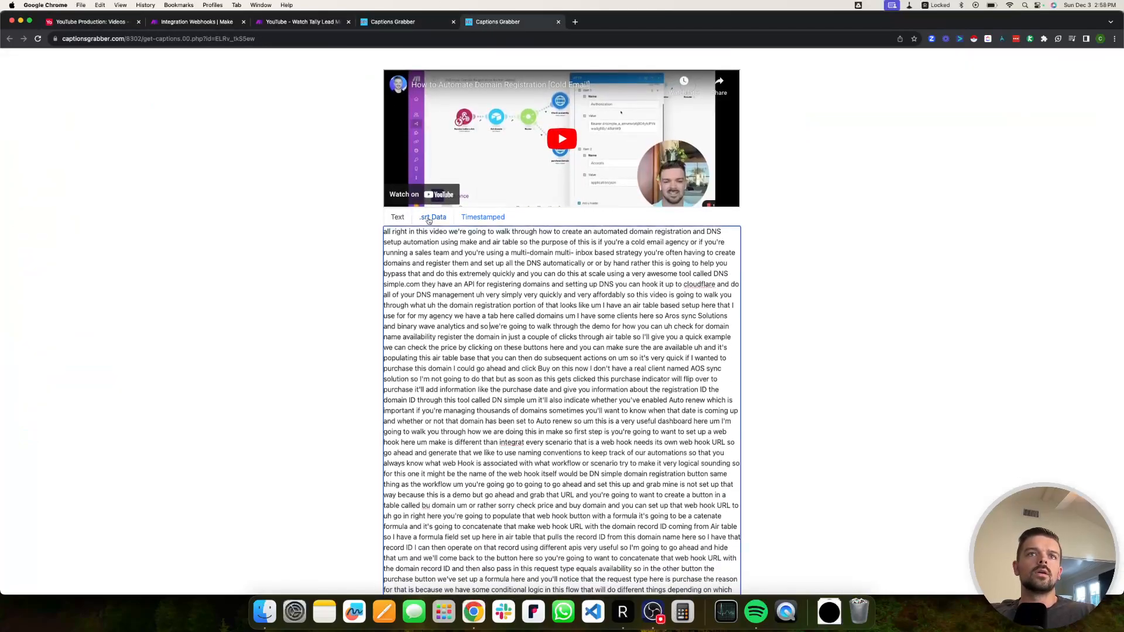
pyautogui.click(429, 218)
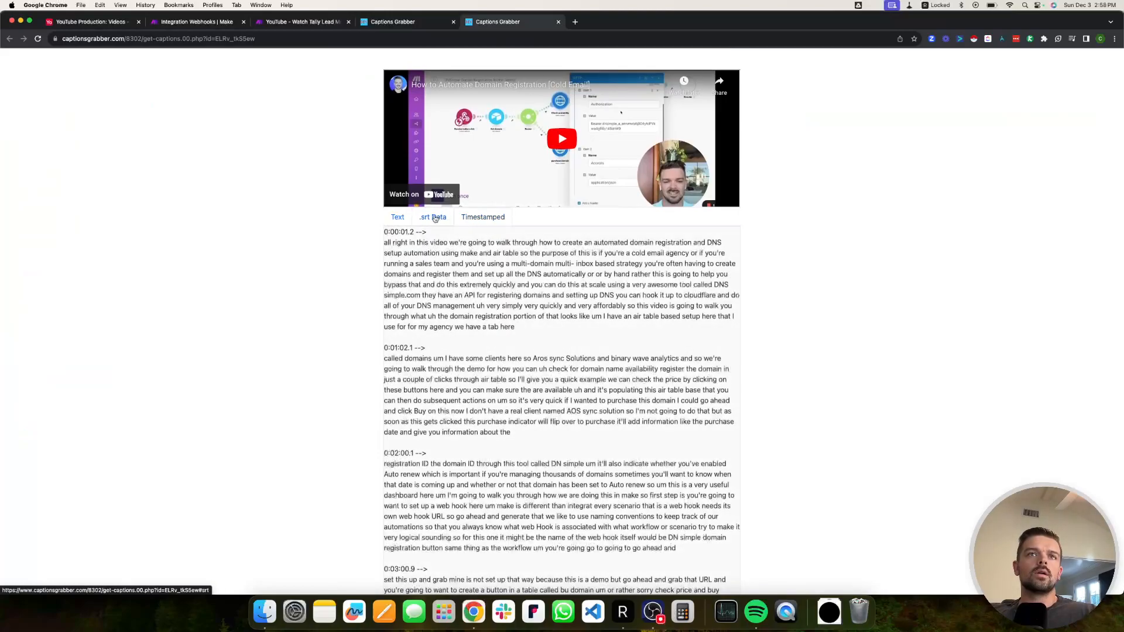
# Toggle the captions between .srt and plain text, then read the Airtable Transcript text.
pyautogui.click(435, 218)
pyautogui.click(396, 218)
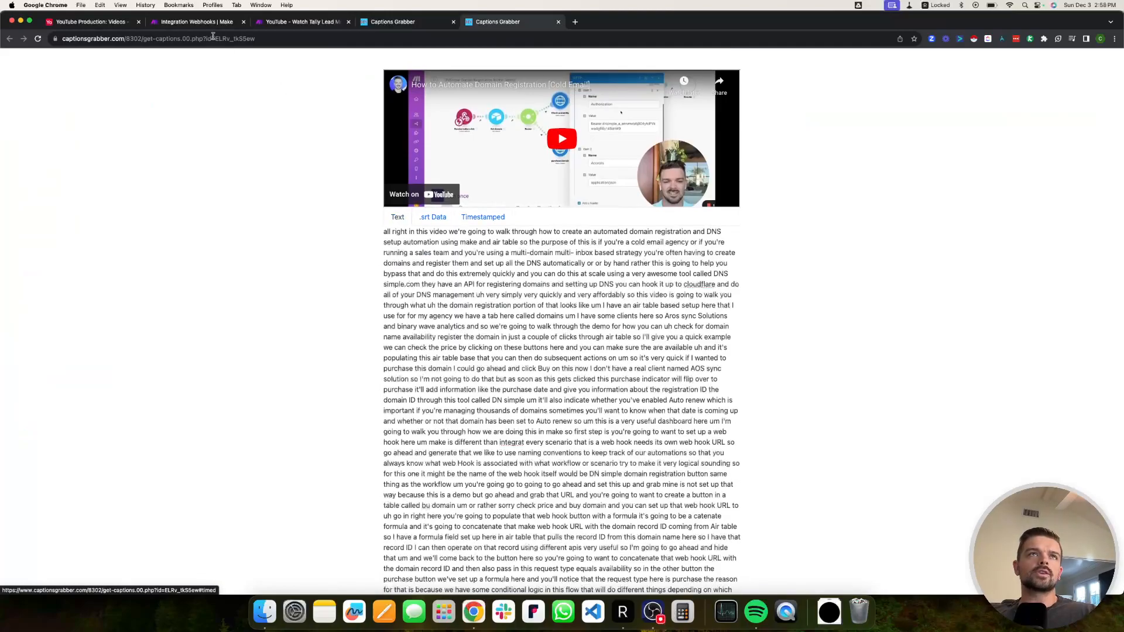
pyautogui.click(121, 23)
pyautogui.click(708, 243)
pyautogui.scroll(-15, 713, 239)
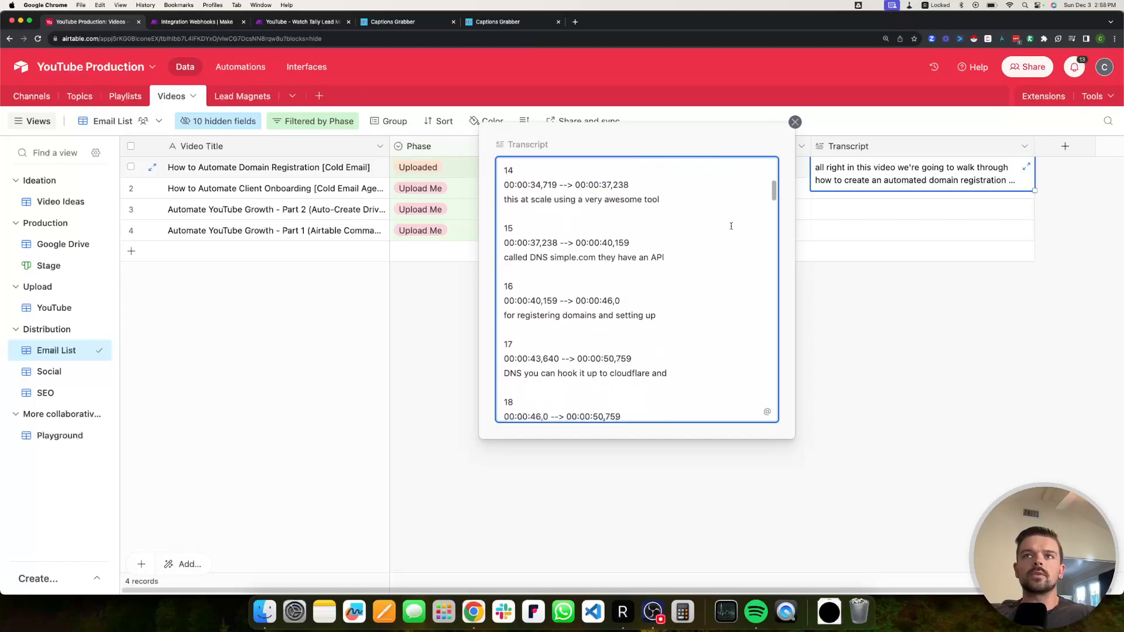
pyautogui.moveTo(774, 194); pyautogui.dragTo(770, 296)
# Locate the first 00:00 timestamp where the SRT entries begin in the Transcript.
pyautogui.click(640, 313)
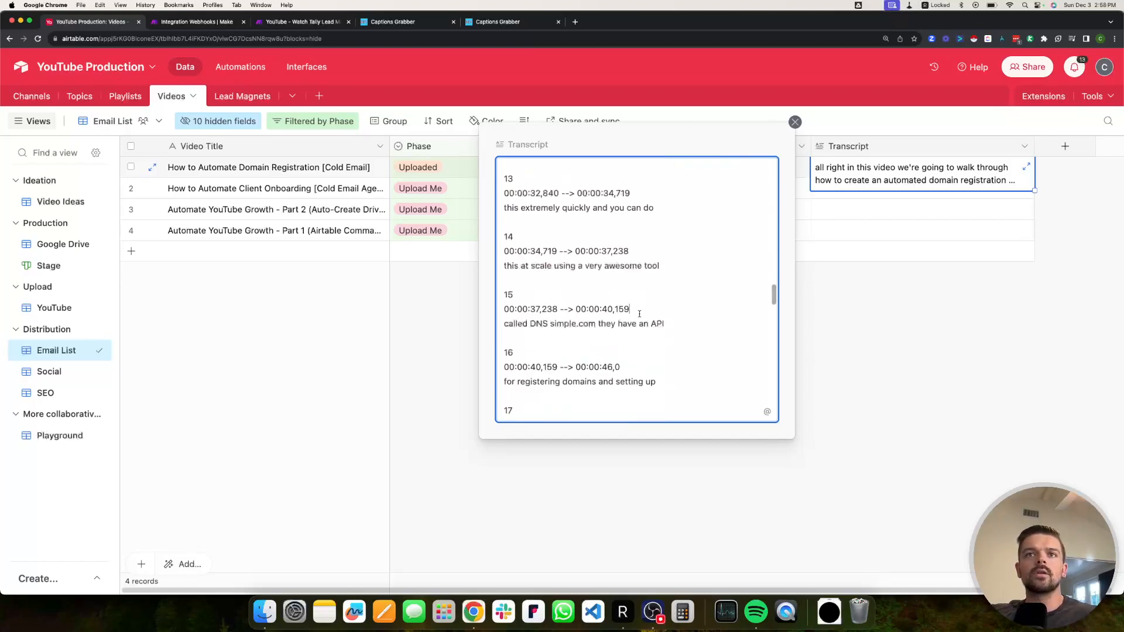
pyautogui.moveTo(773, 314); pyautogui.dragTo(775, 392)
pyautogui.moveTo(775, 392); pyautogui.dragTo(773, 166)
pyautogui.scroll(-15, 726, 291)
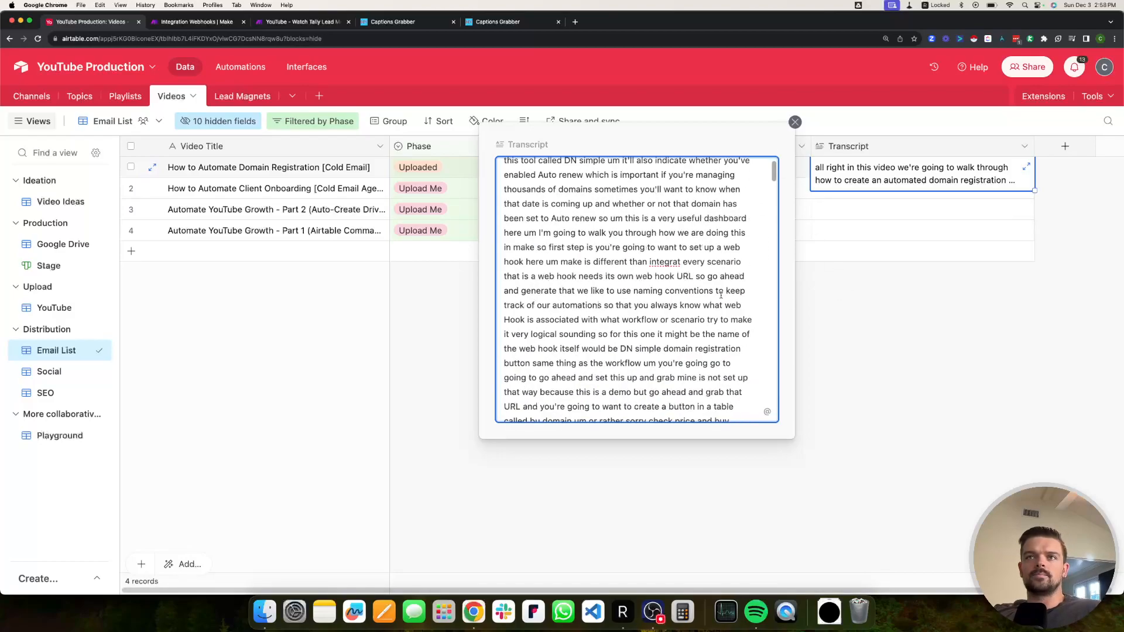
pyautogui.scroll(5, 610, 280)
pyautogui.scroll(10, 610, 280)
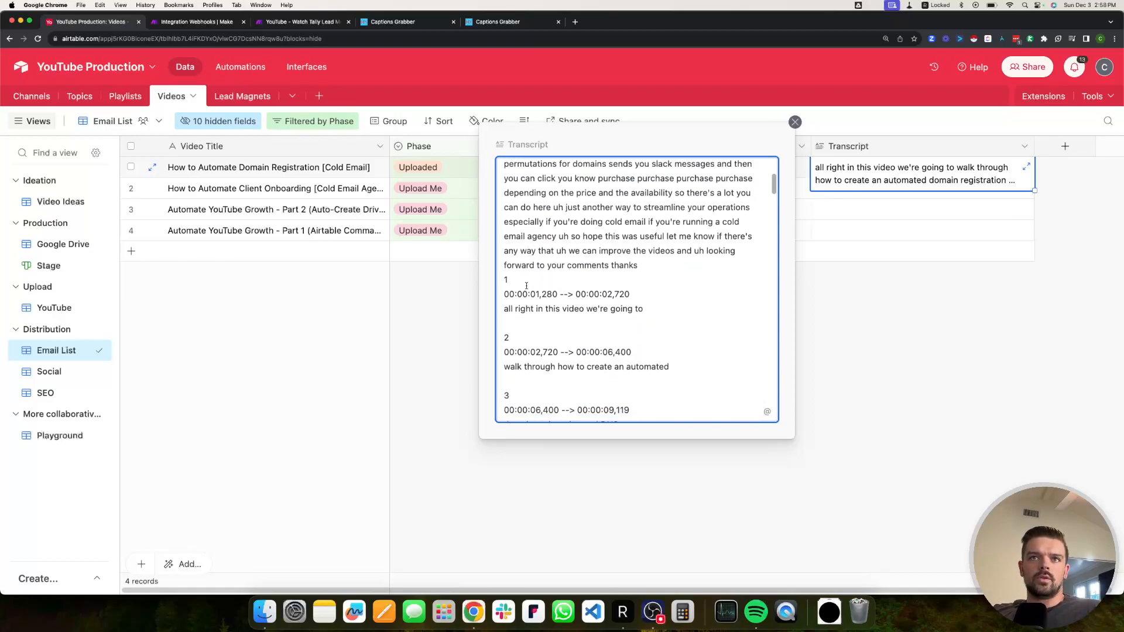
pyautogui.moveTo(528, 294); pyautogui.dragTo(501, 294)
pyautogui.click(530, 294)
pyautogui.click(515, 294)
# Open the Add transcript to video module's Transcript field mapping for editing.
pyautogui.click(197, 22)
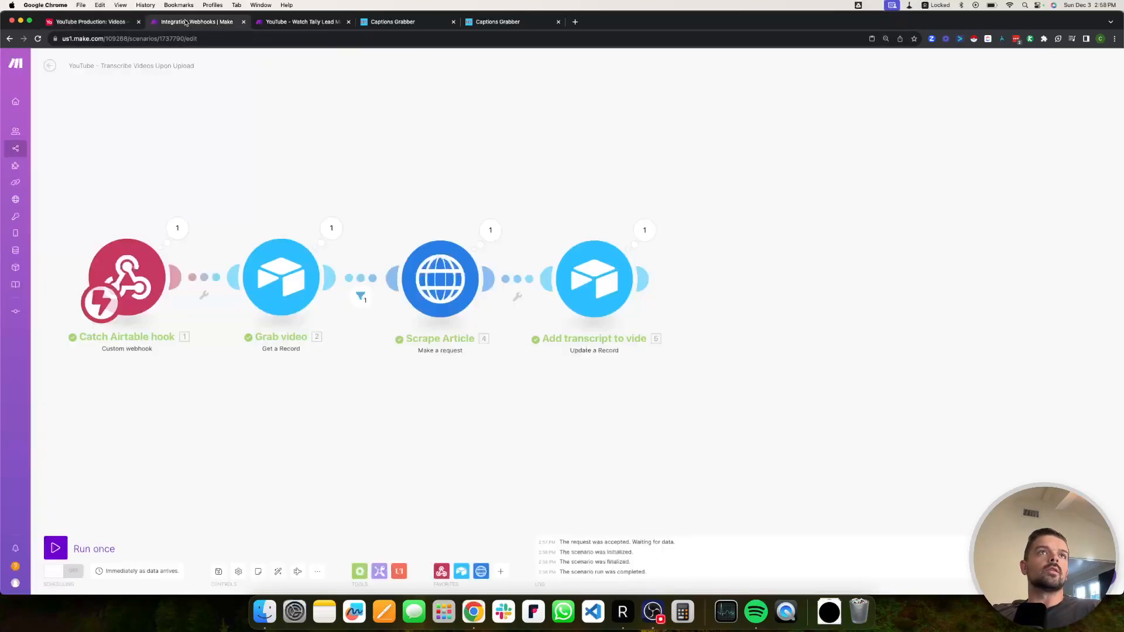
pyautogui.moveTo(499, 226); pyautogui.dragTo(476, 208)
pyautogui.click(571, 259)
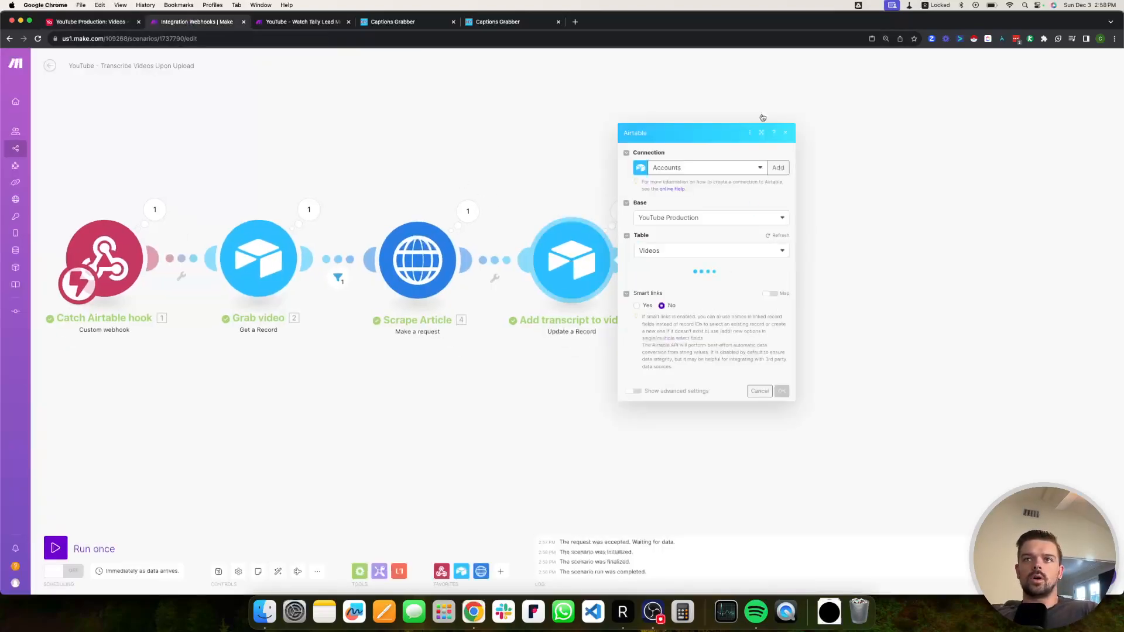
pyautogui.click(761, 132)
pyautogui.scroll(-3, 761, 378)
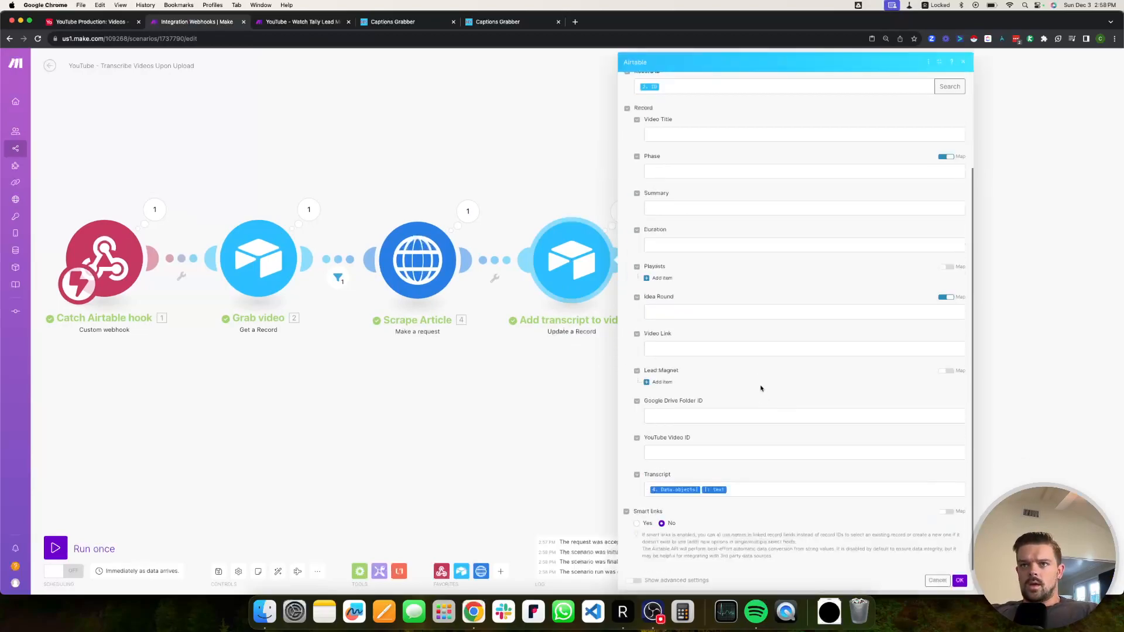
pyautogui.click(736, 492)
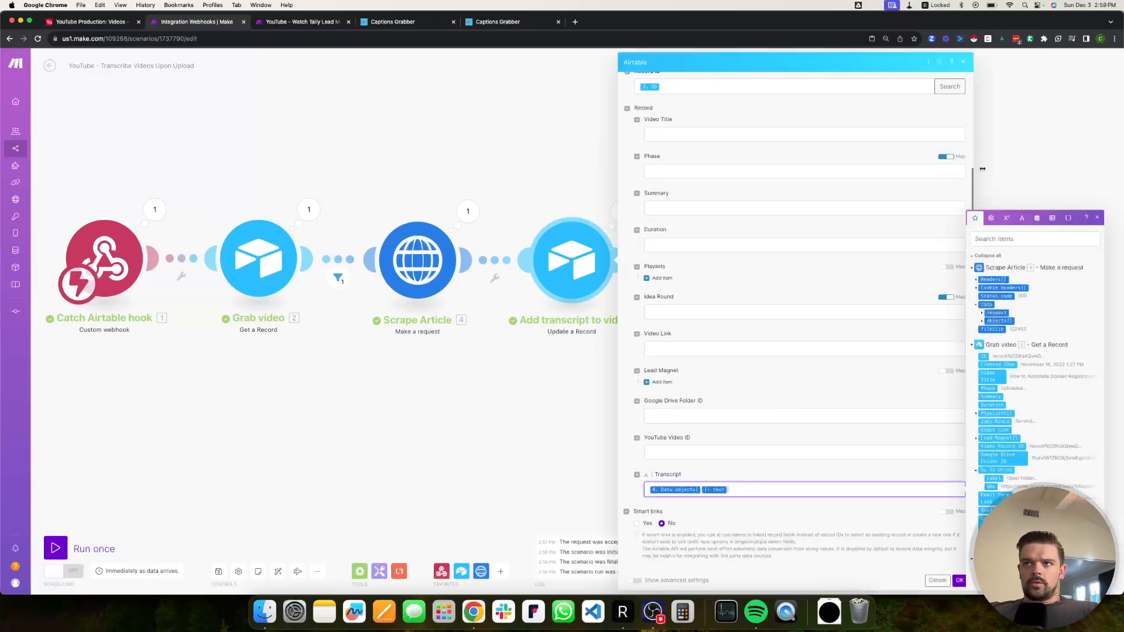
# Build substring(text; 0; …) in the Transcript mapping using the scraped text.
pyautogui.click(1023, 218)
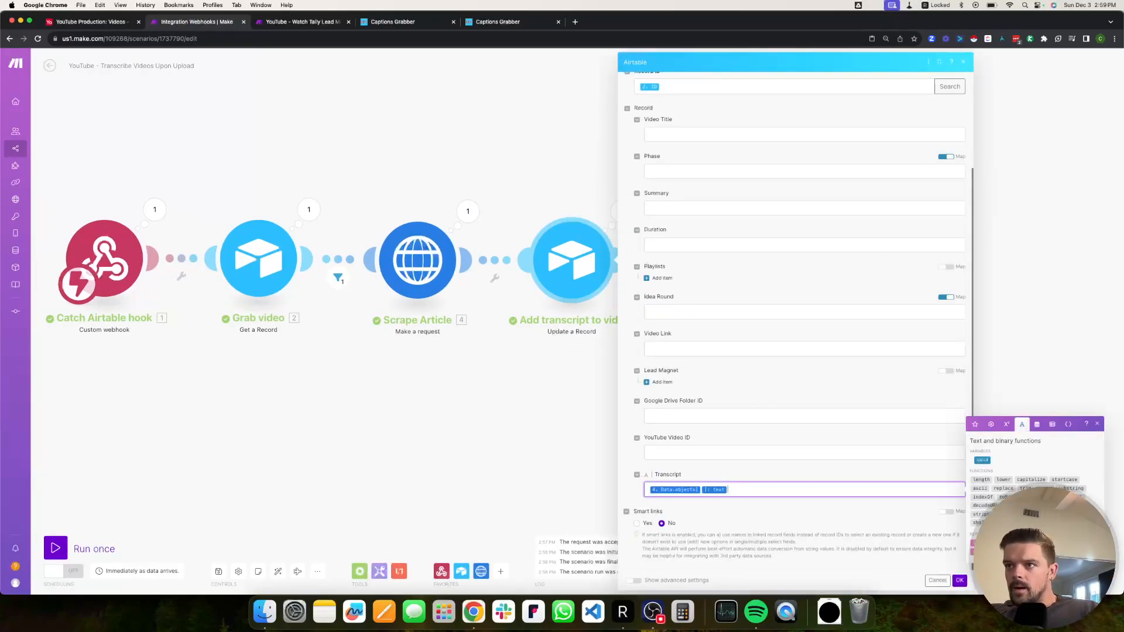
pyautogui.click(1069, 488)
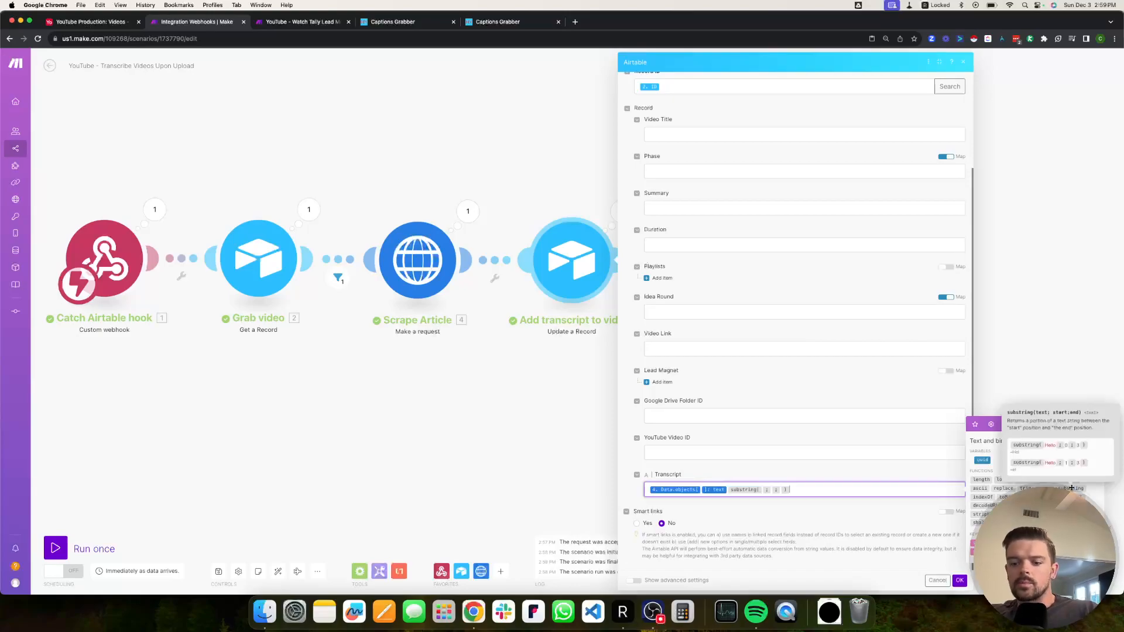
pyautogui.press('Left')
pyautogui.press('Left')
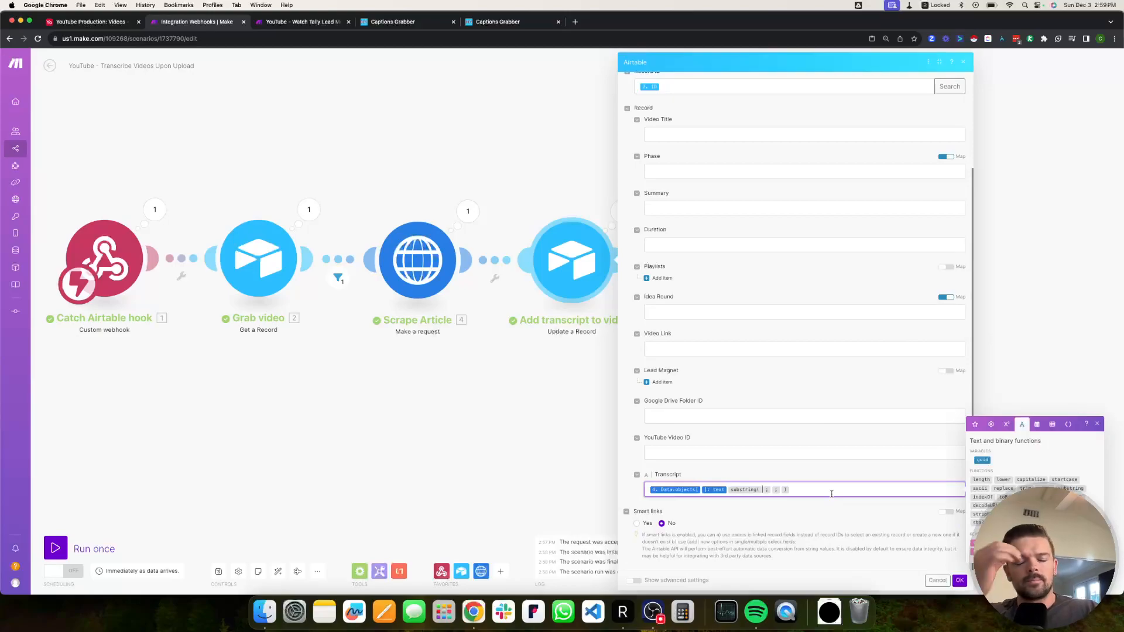
pyautogui.write('0')
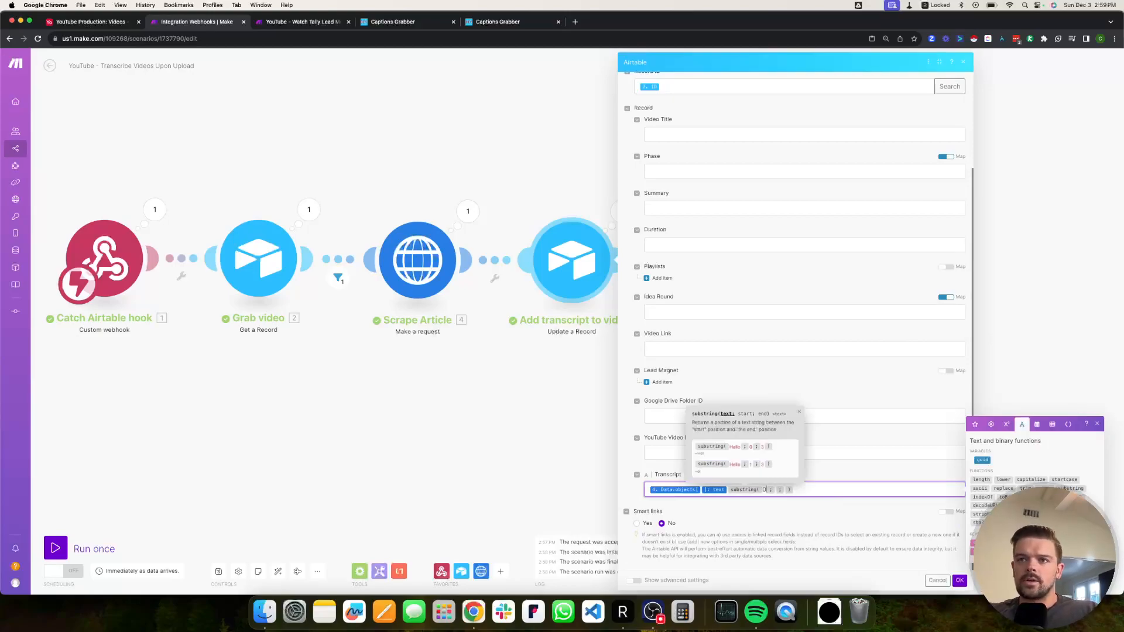
pyautogui.press('Left')
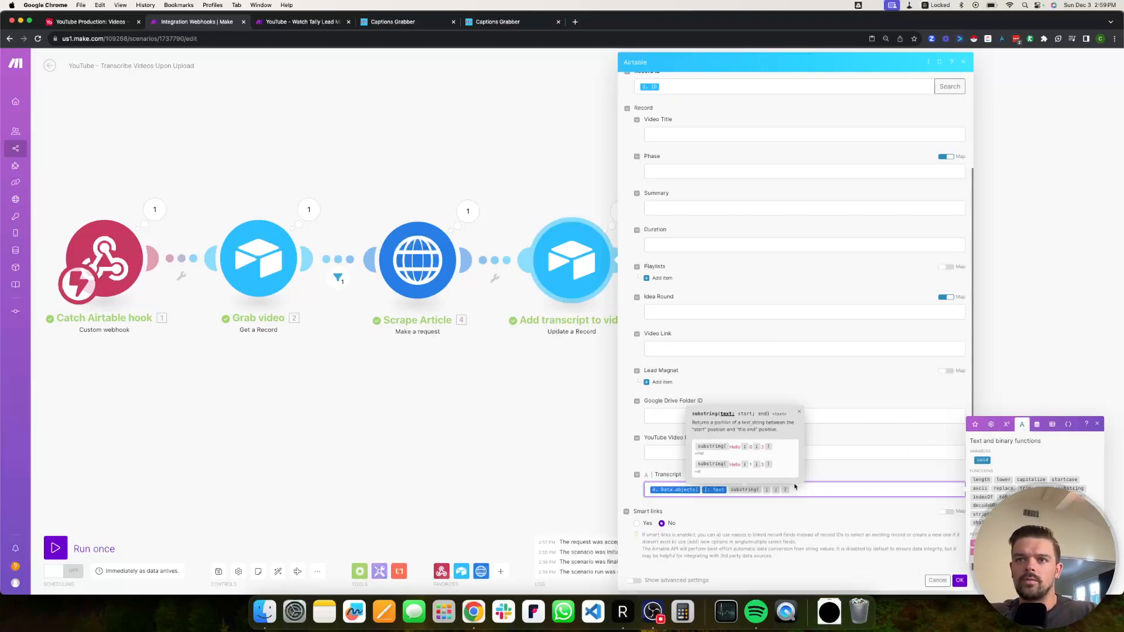
pyautogui.click(974, 424)
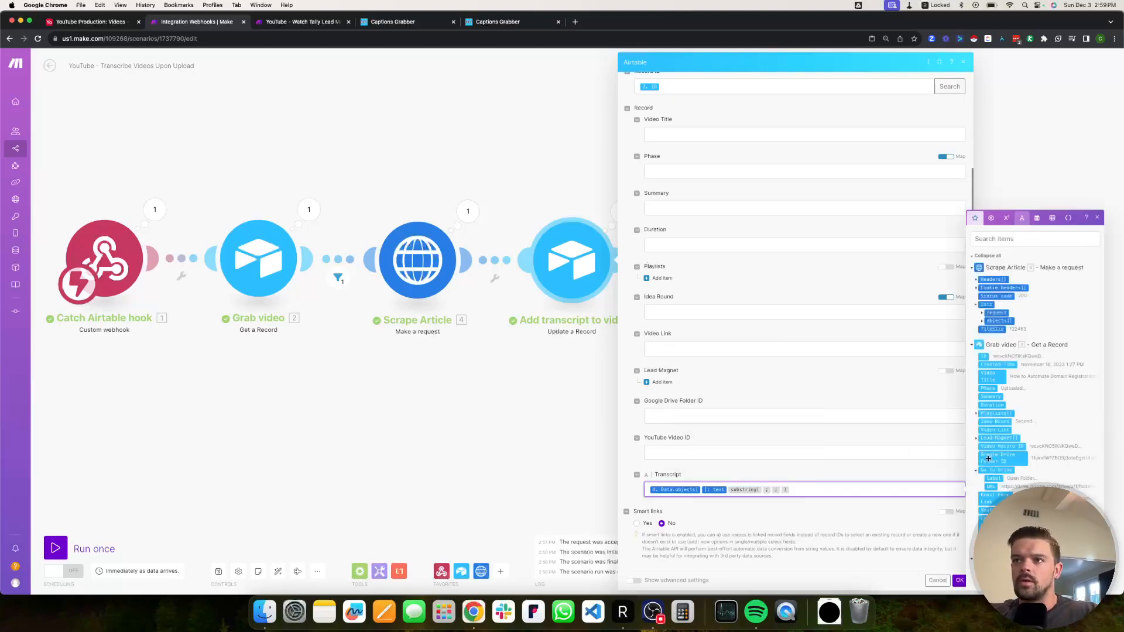
pyautogui.click(983, 321)
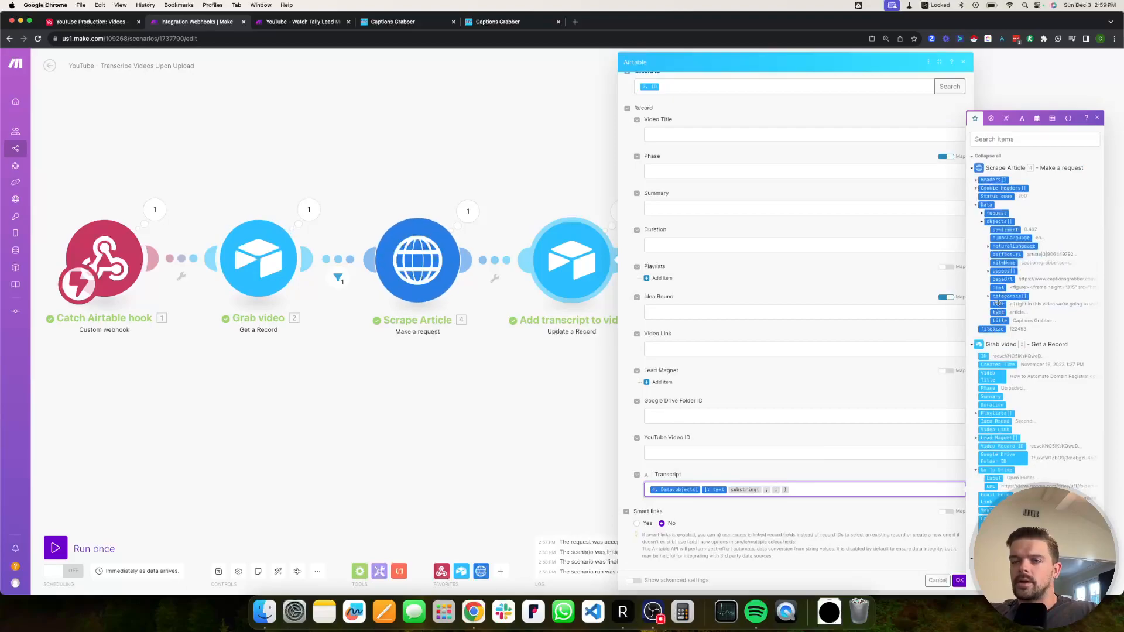
pyautogui.click(998, 303)
pyautogui.press('BackSpace')
pyautogui.press('BackSpace')
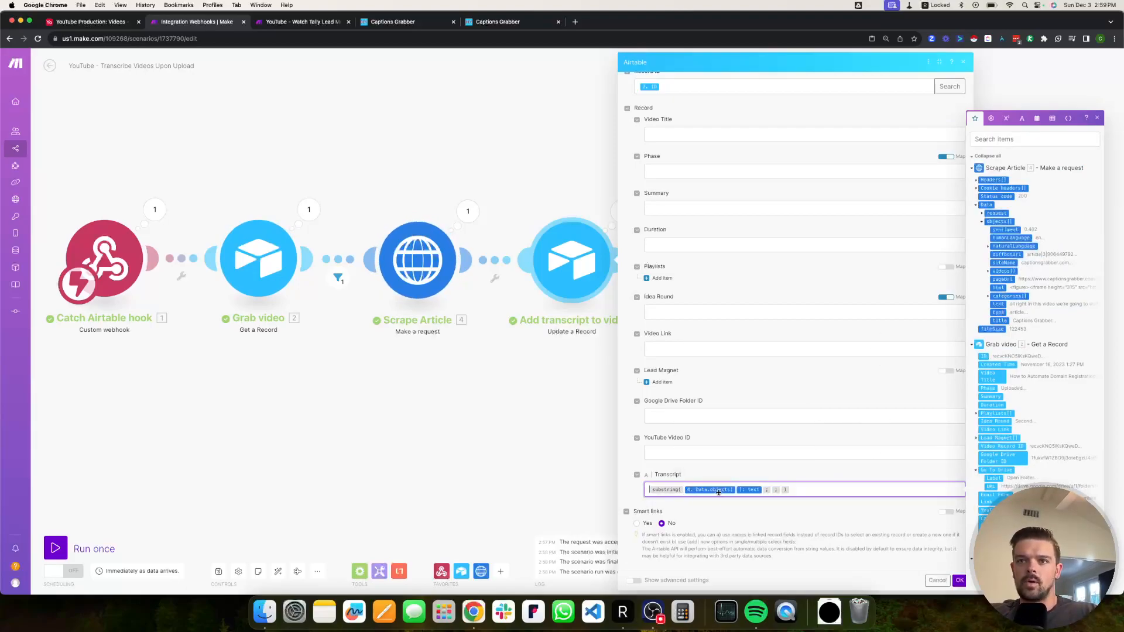
pyautogui.click(782, 490)
pyautogui.click(783, 490)
pyautogui.write('0')
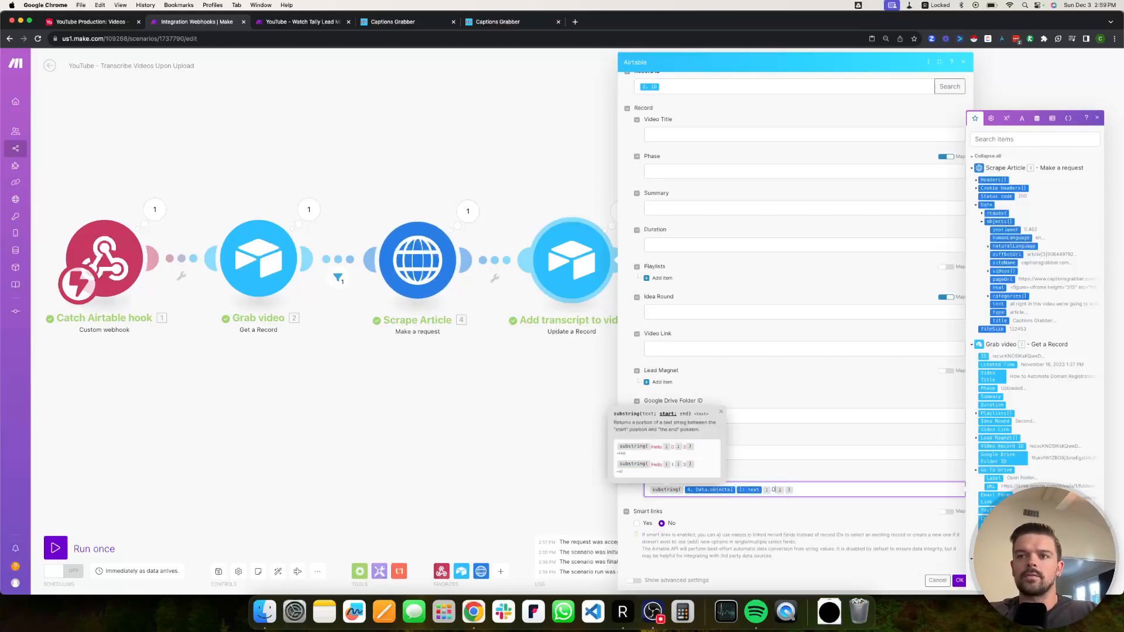
# Set the substring end to indexOf(text; 00:00) and save the module.
pyautogui.click(1021, 118)
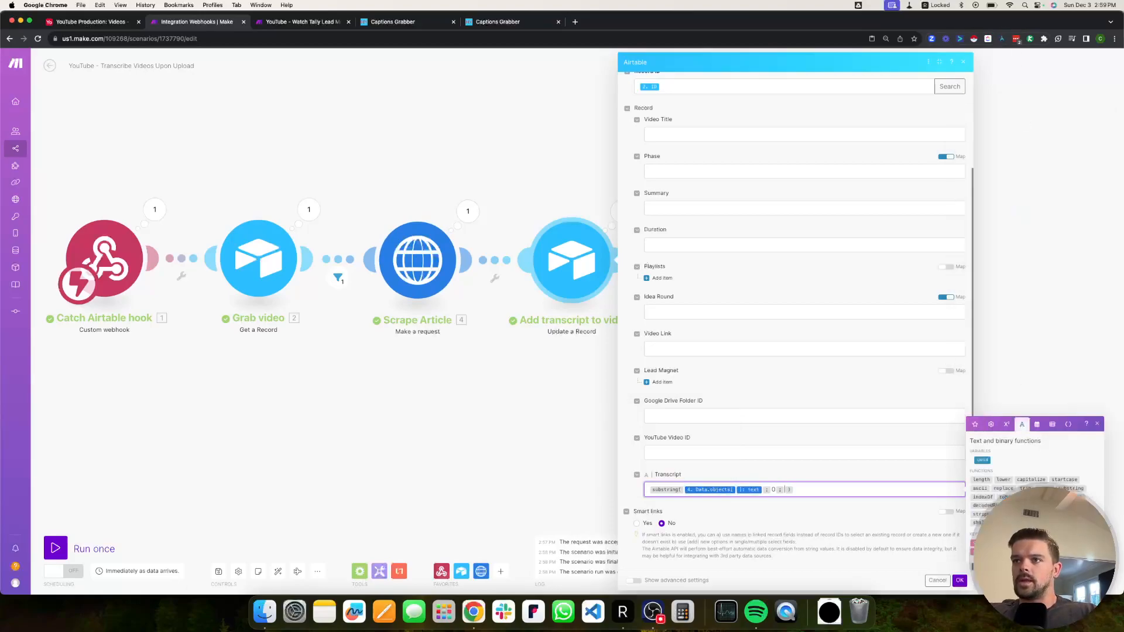
pyautogui.click(983, 497)
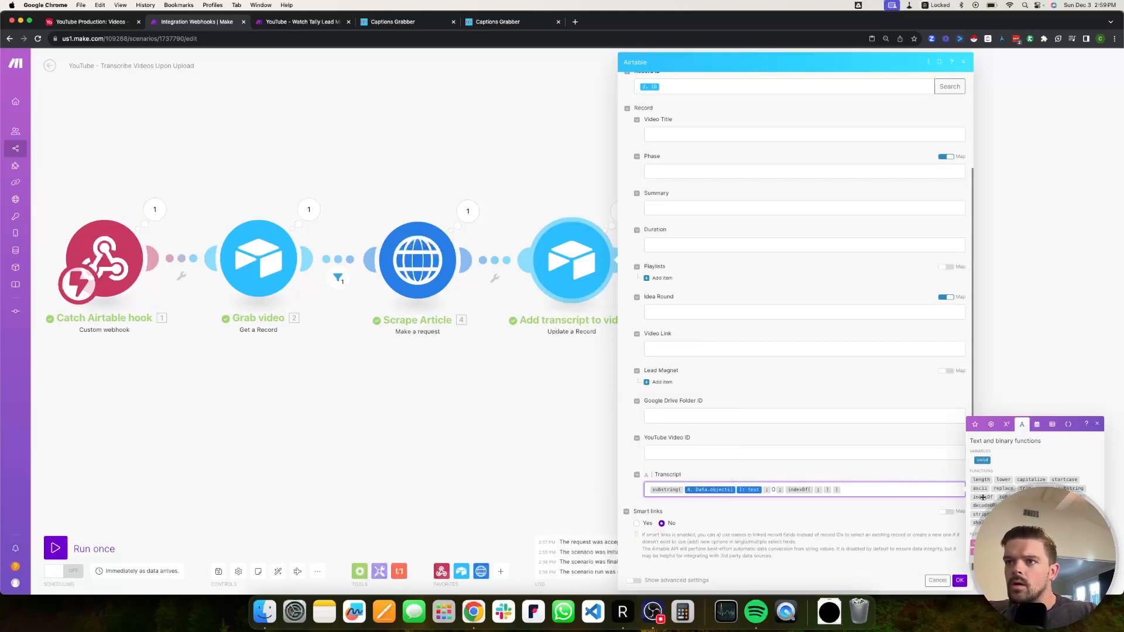
pyautogui.moveTo(983, 497)
pyautogui.write('00:00')
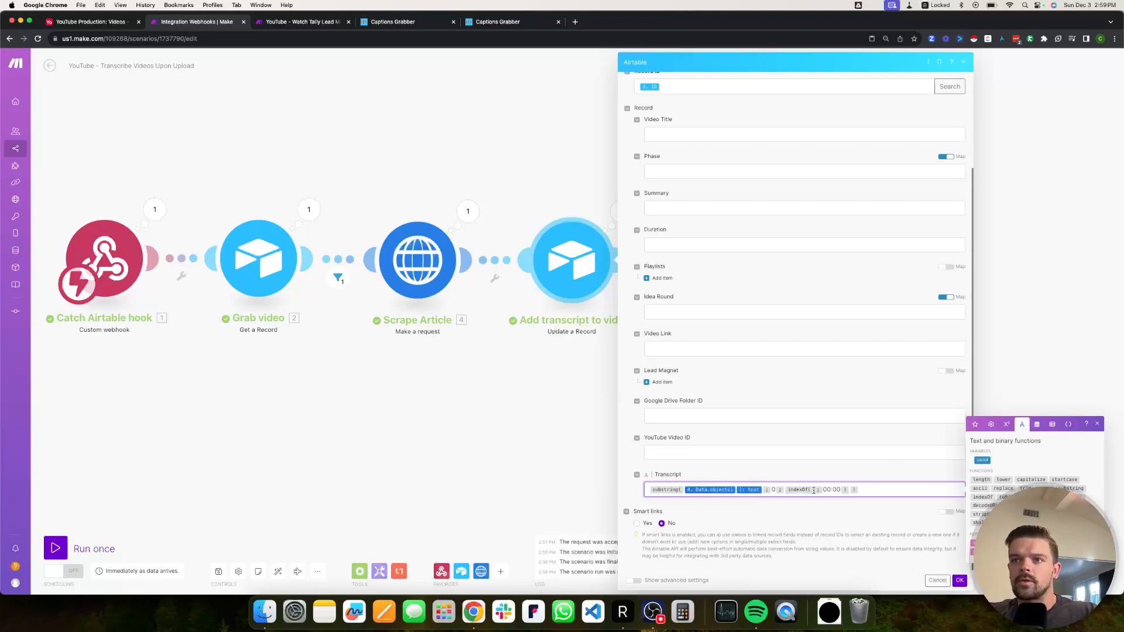
pyautogui.click(974, 423)
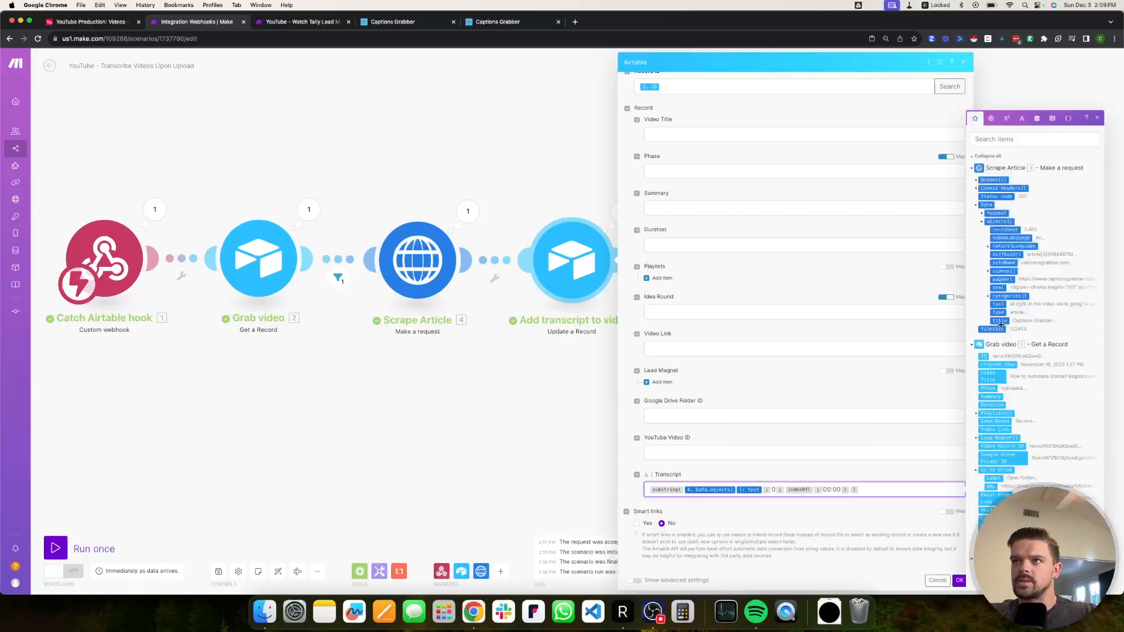
pyautogui.click(997, 304)
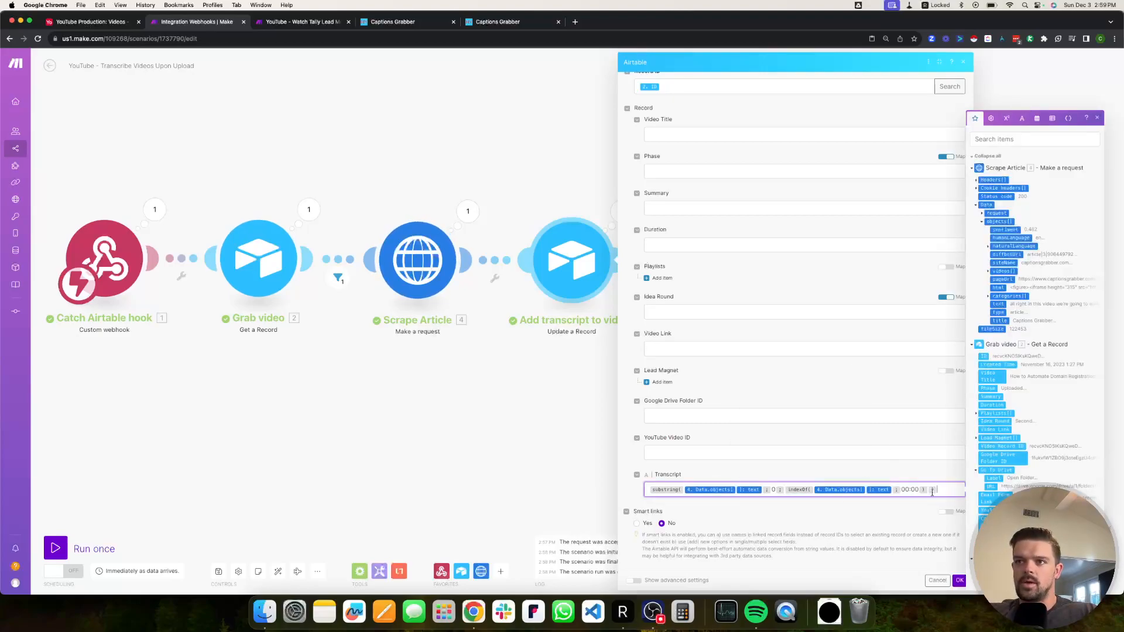
pyautogui.click(905, 490)
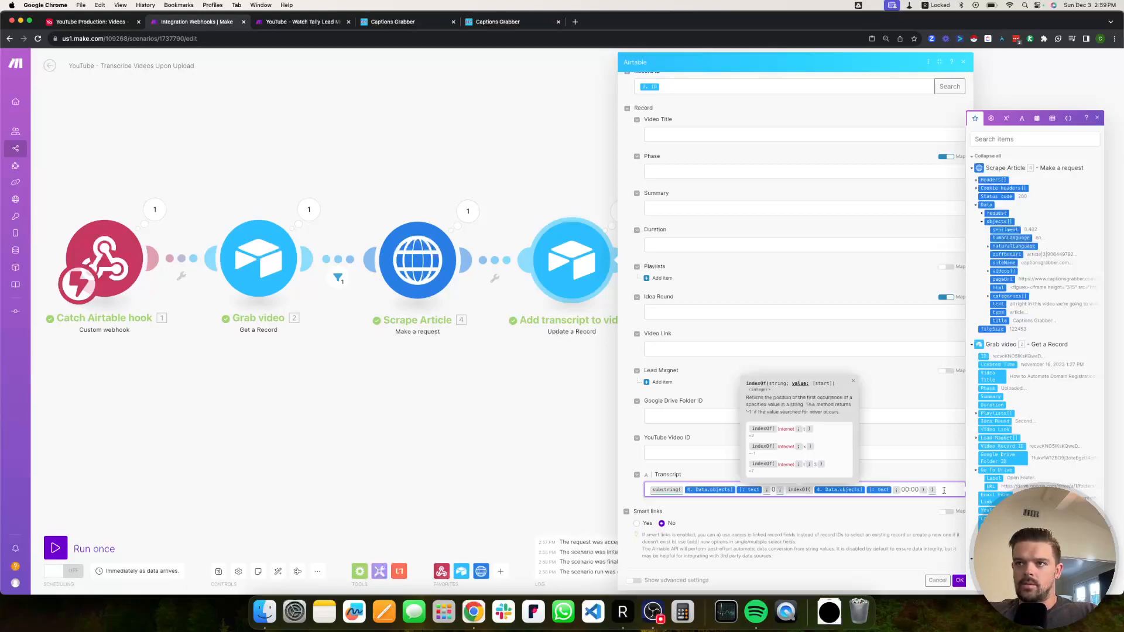
pyautogui.click(958, 580)
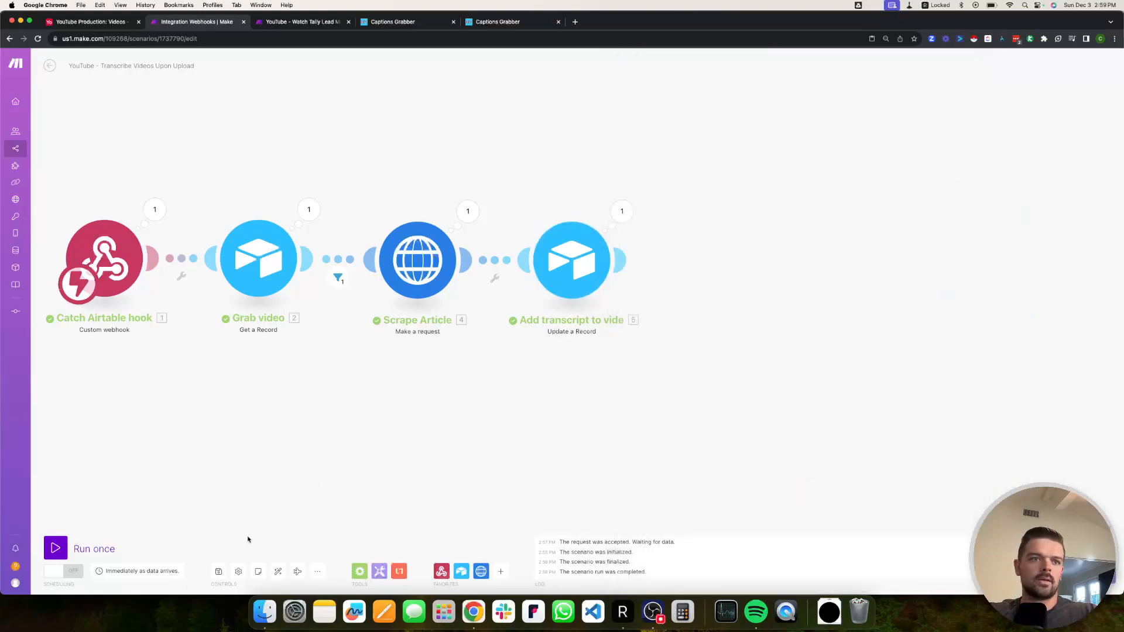
# Run the scenario once, then switch the first video's Phase to Upload Me and back to Uploaded.
pyautogui.click(56, 548)
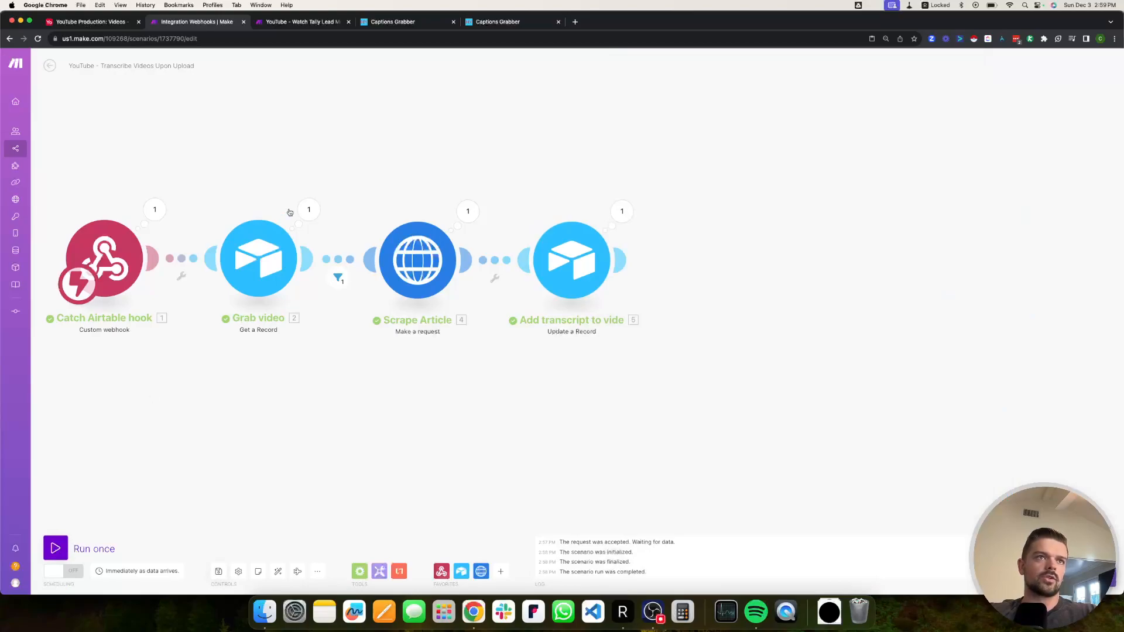
pyautogui.click(91, 22)
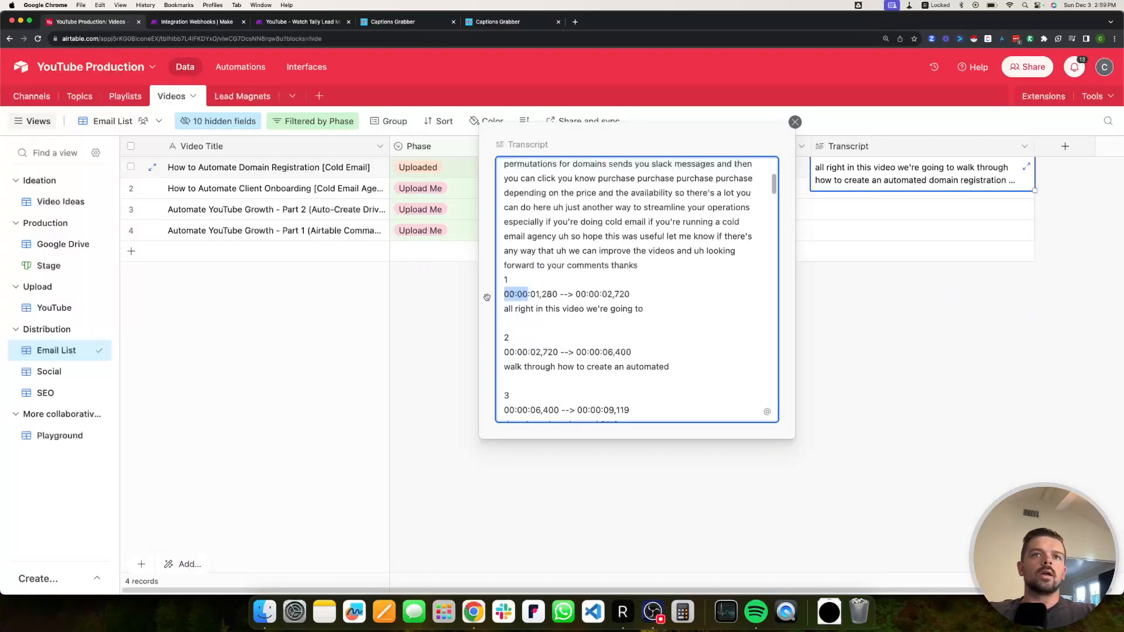
pyautogui.click(428, 336)
pyautogui.click(430, 168)
pyautogui.click(430, 169)
pyautogui.click(442, 304)
pyautogui.click(420, 170)
pyautogui.scroll(-2, 440, 281)
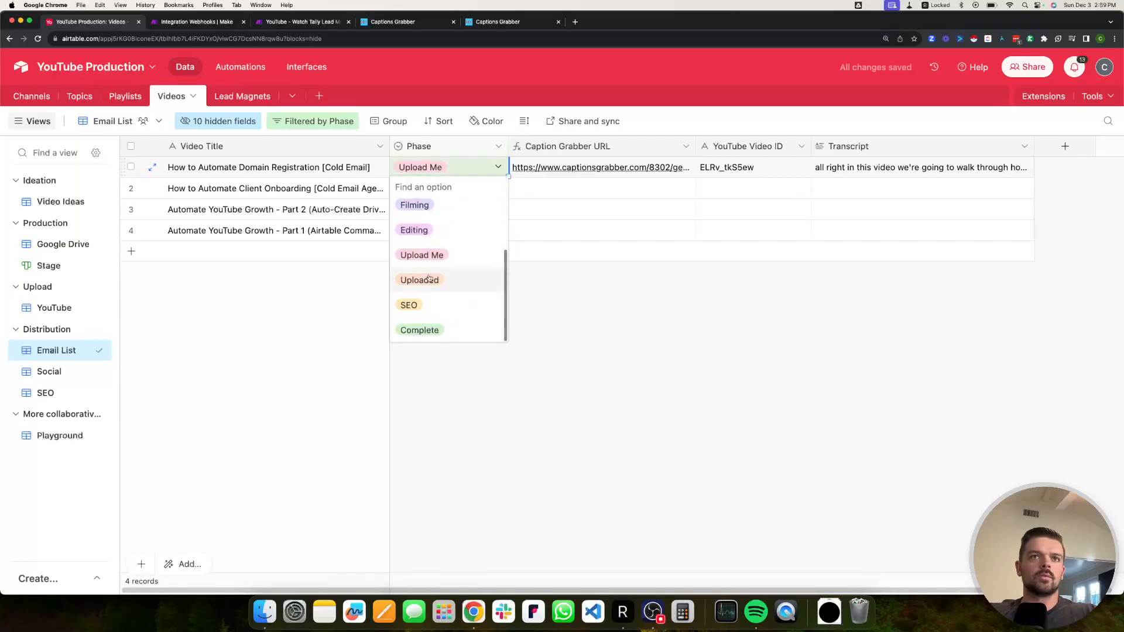
pyautogui.click(421, 279)
# Watch the run complete in Make, then open the first video's Transcript cell.
pyautogui.click(212, 24)
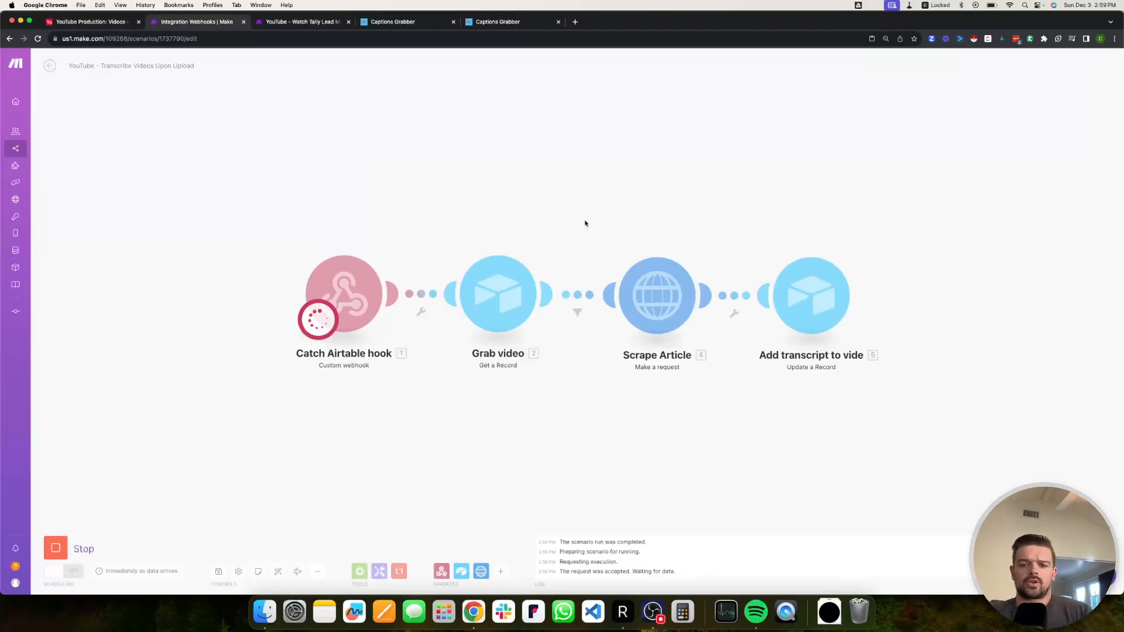
pyautogui.moveTo(607, 196); pyautogui.dragTo(494, 223)
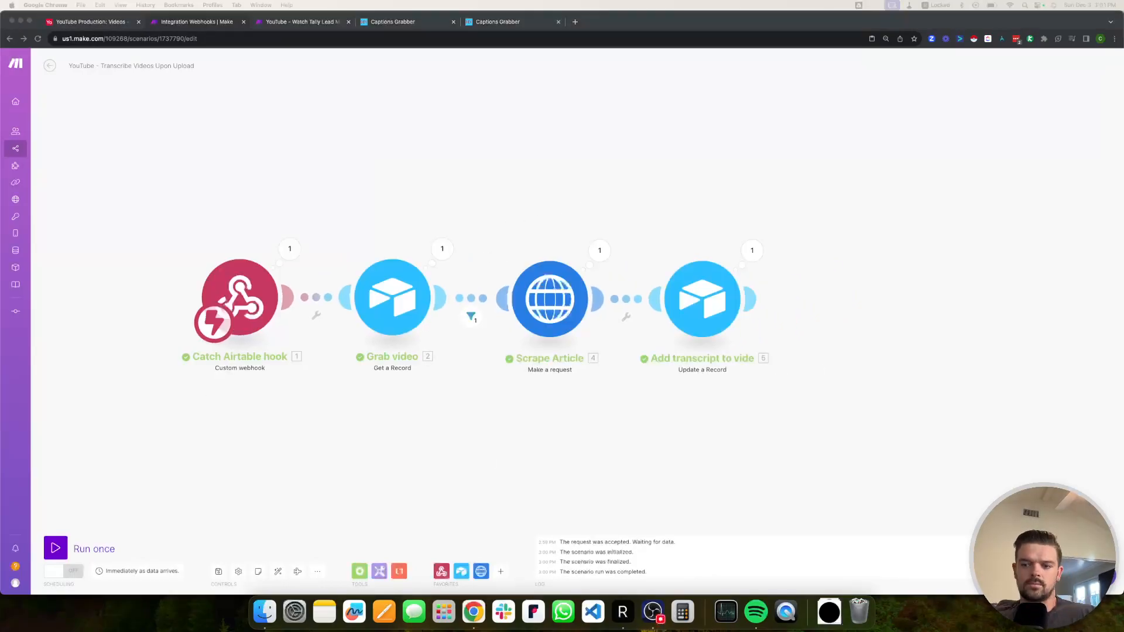
pyautogui.click(387, 186)
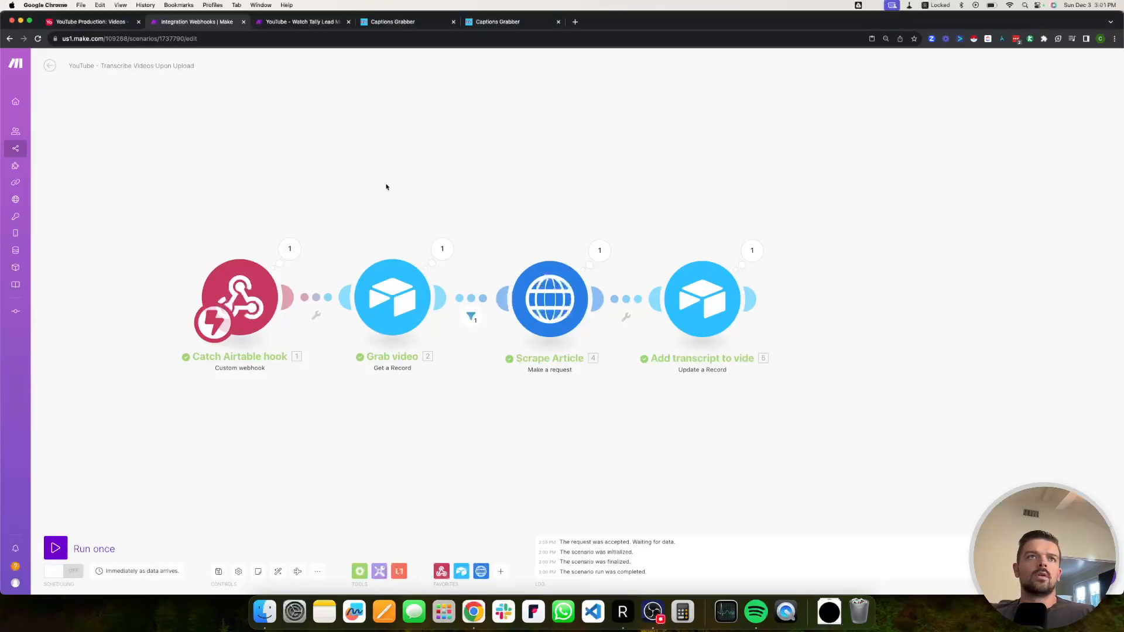
pyautogui.click(98, 22)
pyautogui.doubleClick(866, 169)
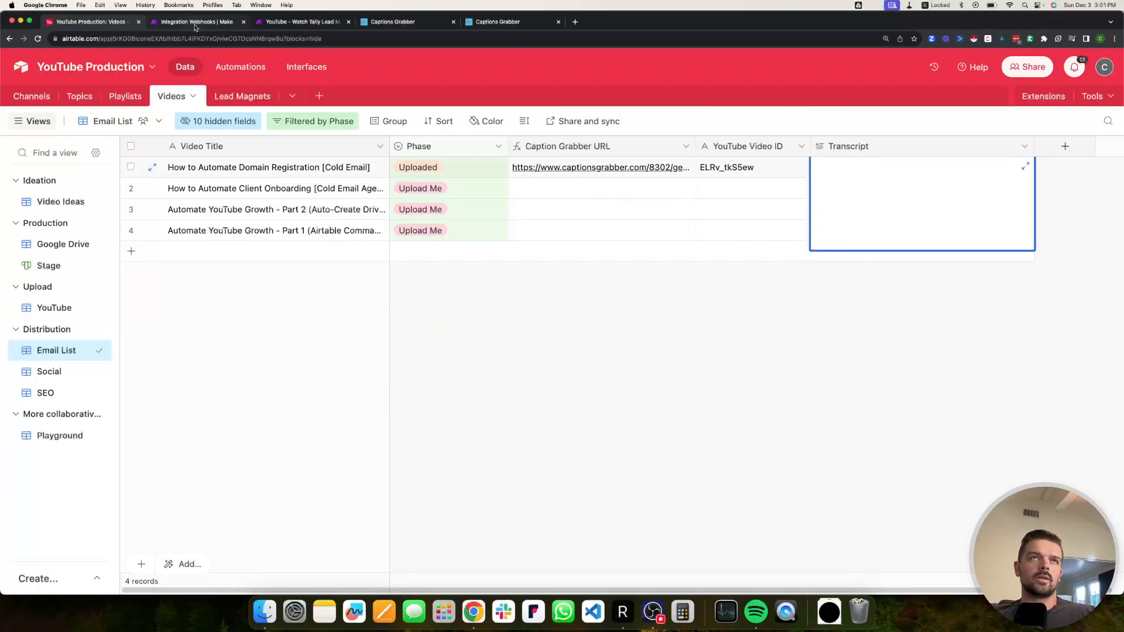
# Compare the Captions Grabber .srt Data blocks with the Text view, then return to Make.
pyautogui.click(413, 24)
pyautogui.click(492, 23)
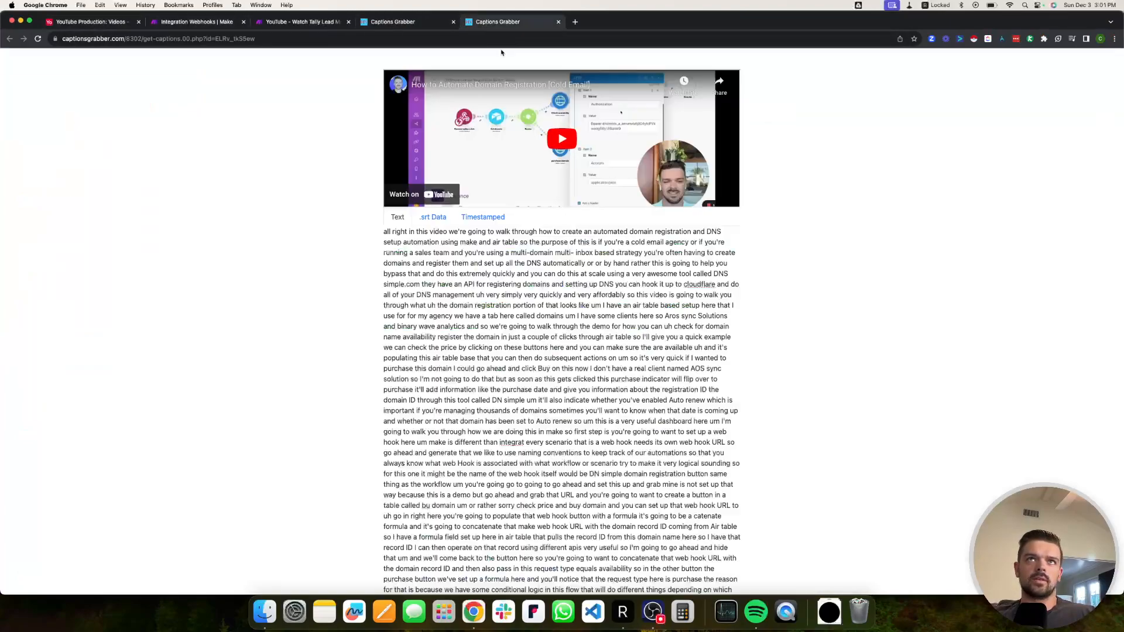
pyautogui.scroll(-5, 493, 274)
pyautogui.scroll(5, 493, 274)
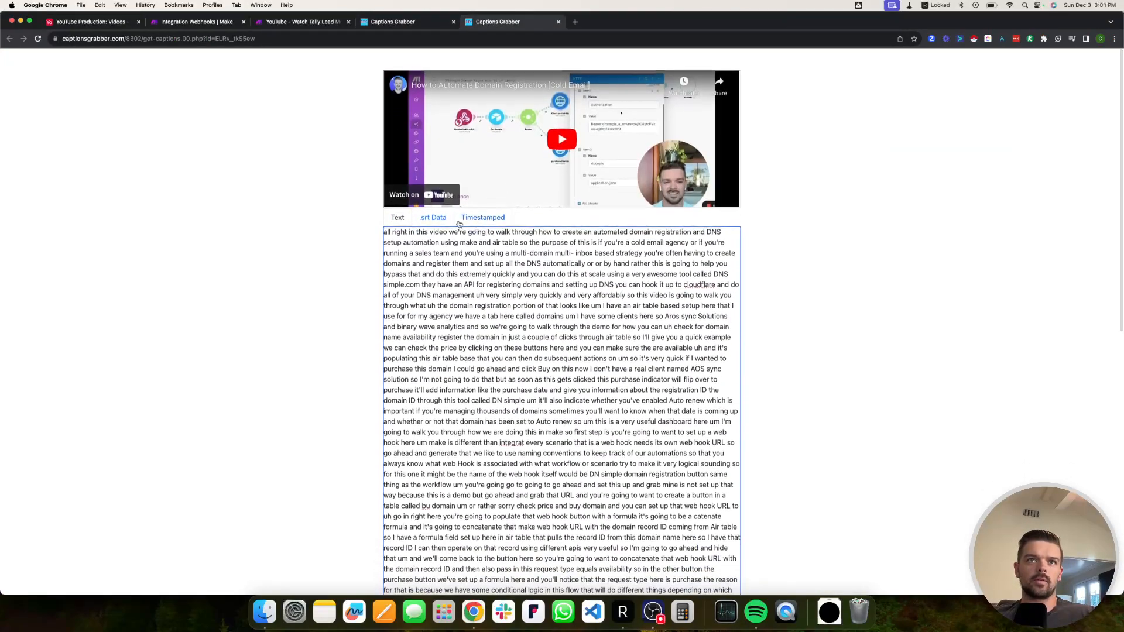
pyautogui.click(488, 217)
pyautogui.click(434, 220)
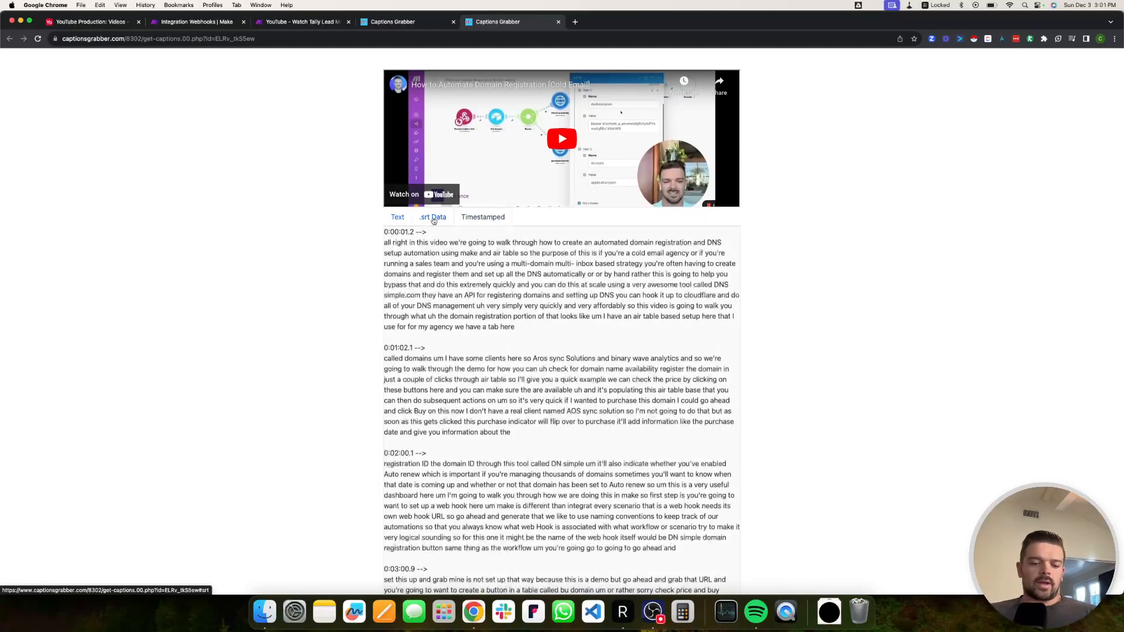
pyautogui.scroll(-1, 515, 312)
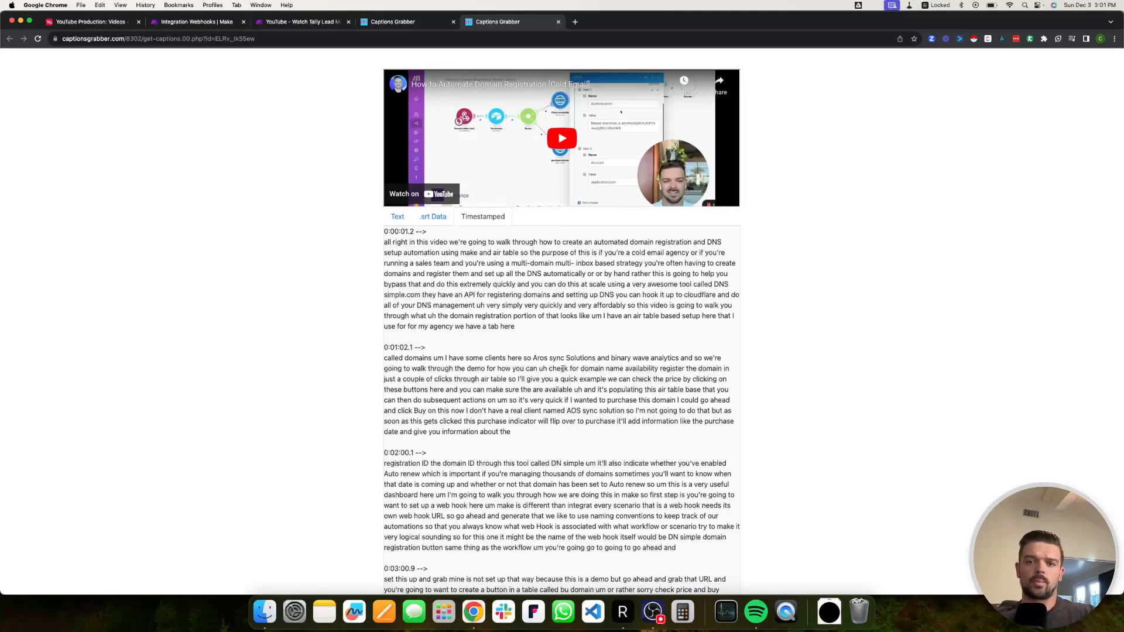
pyautogui.click(396, 217)
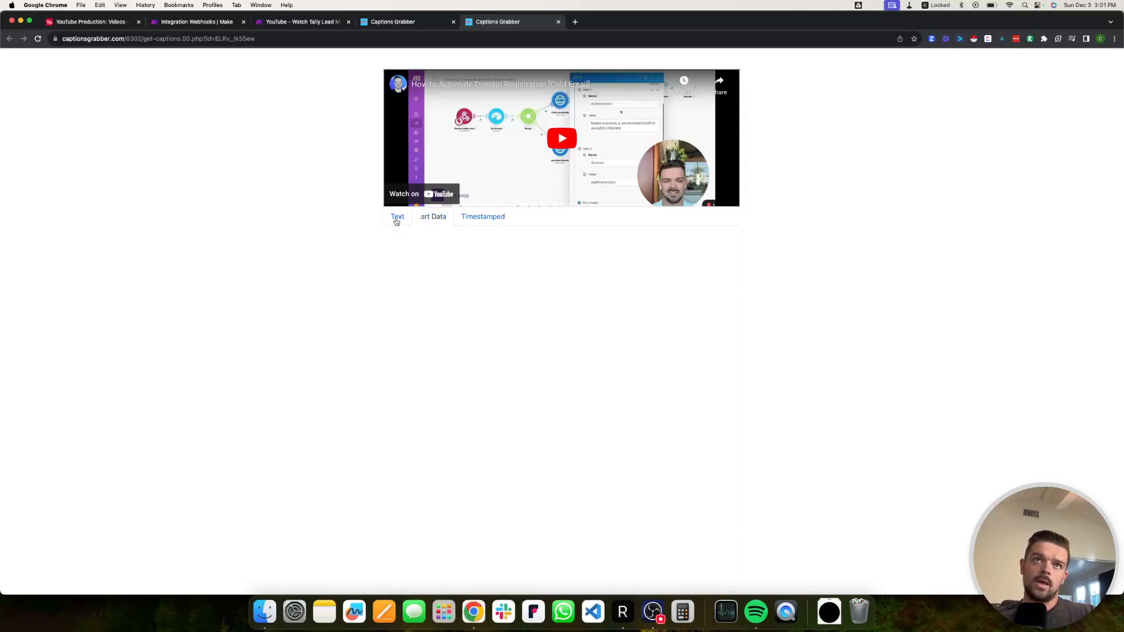
pyautogui.click(92, 23)
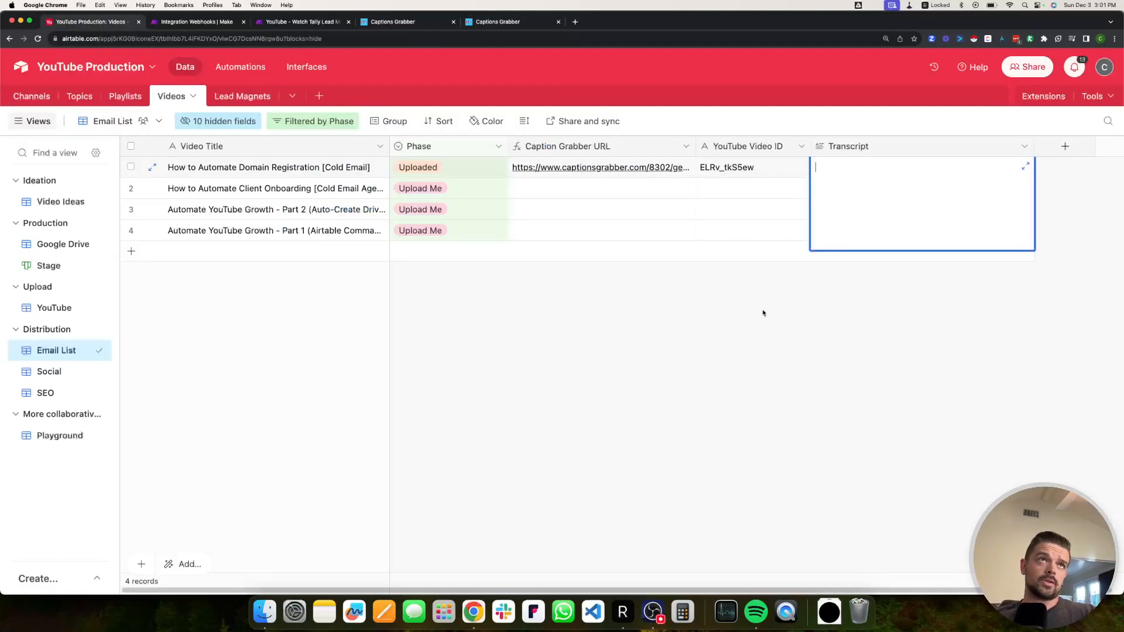
pyautogui.click(223, 19)
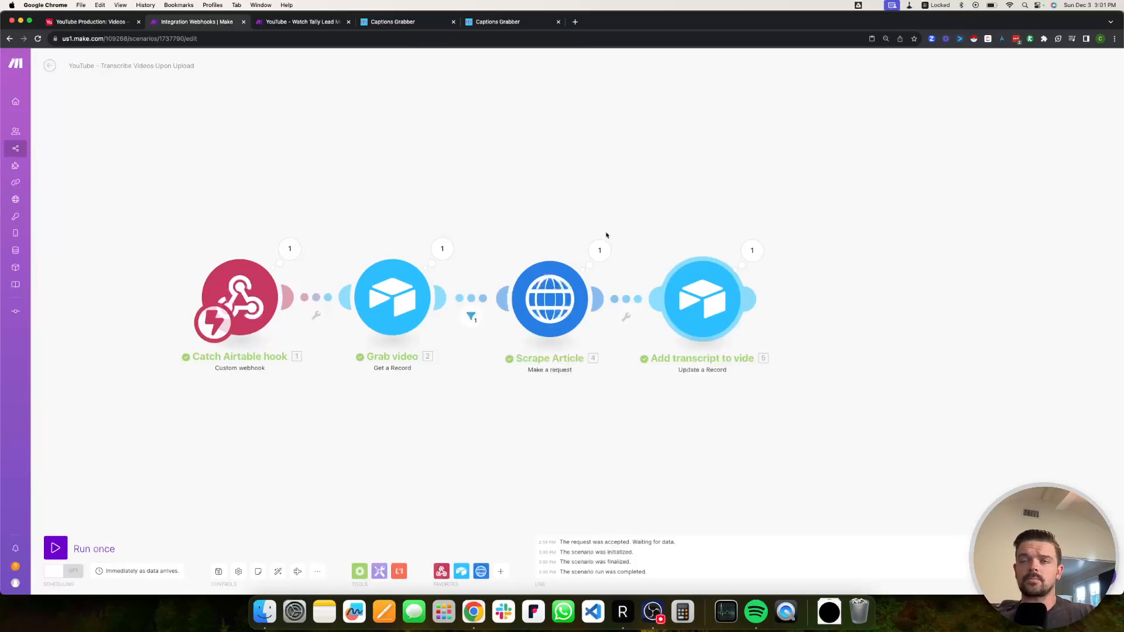
# Delete the Transcript formula in the final Airtable Update a Record step, leaving the field empty.
pyautogui.moveTo(606, 236); pyautogui.dragTo(496, 240)
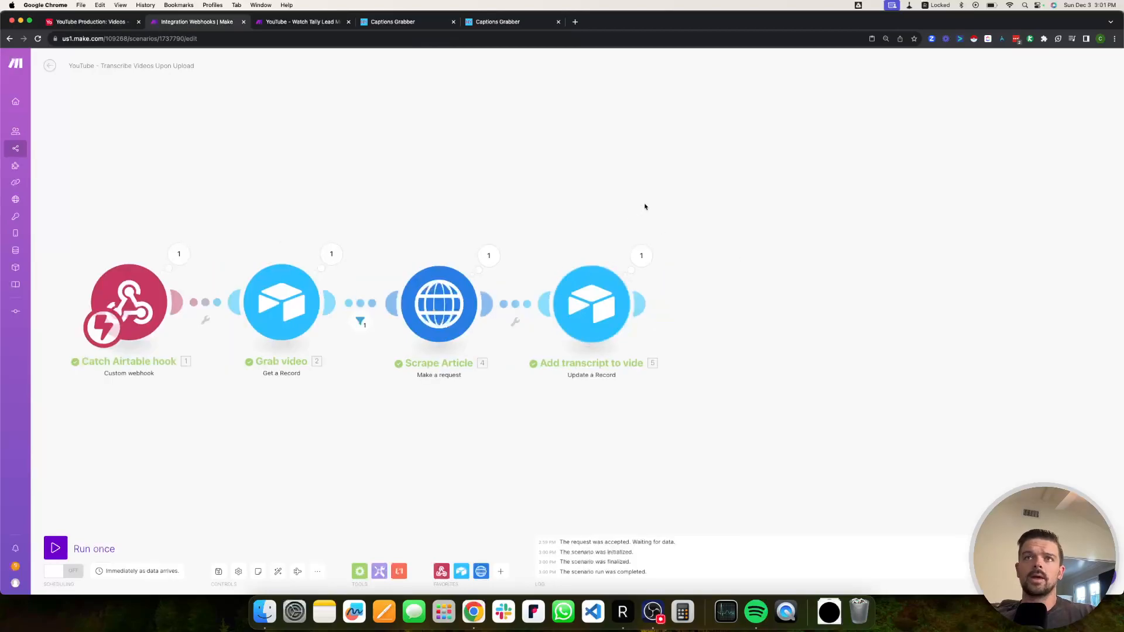
pyautogui.click(599, 293)
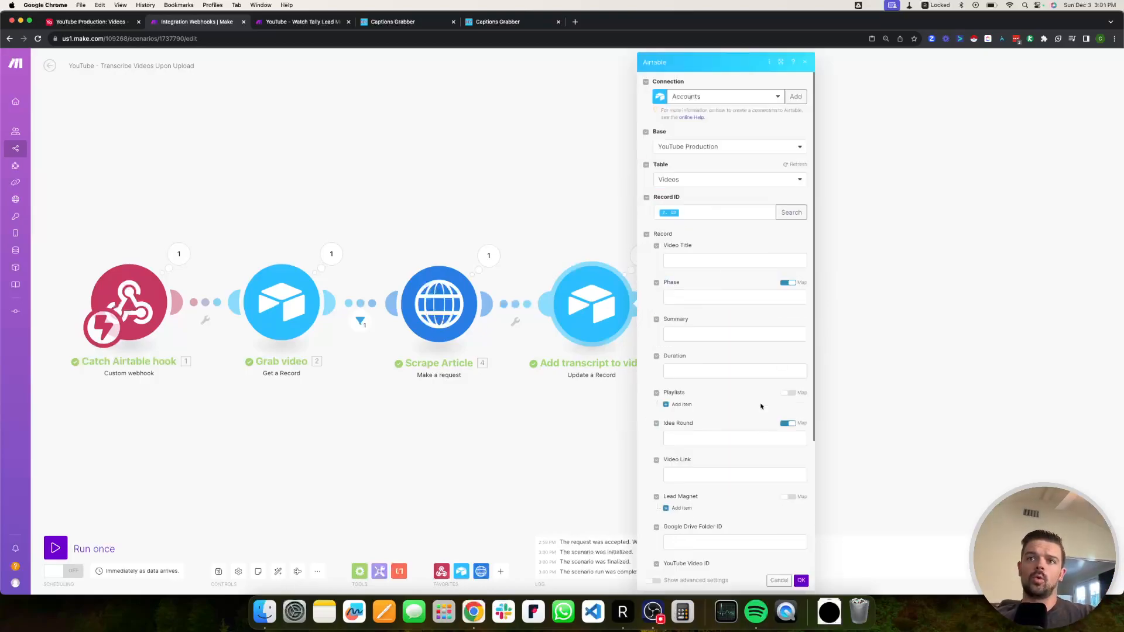
pyautogui.scroll(-5, 733, 468)
pyautogui.click(716, 462)
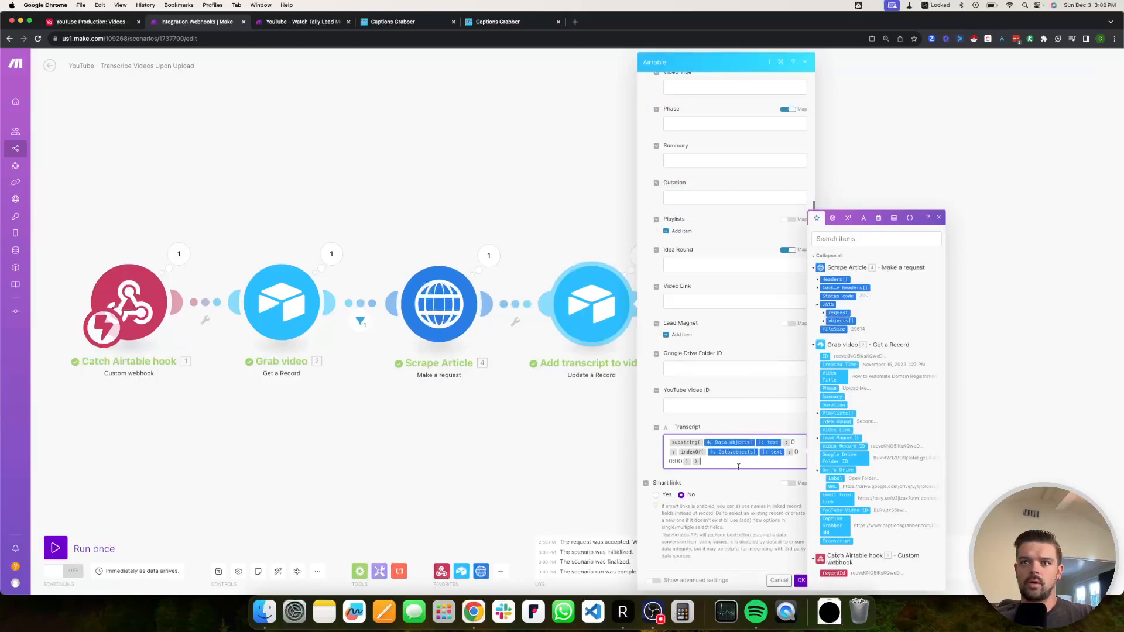
pyautogui.press('super+a')
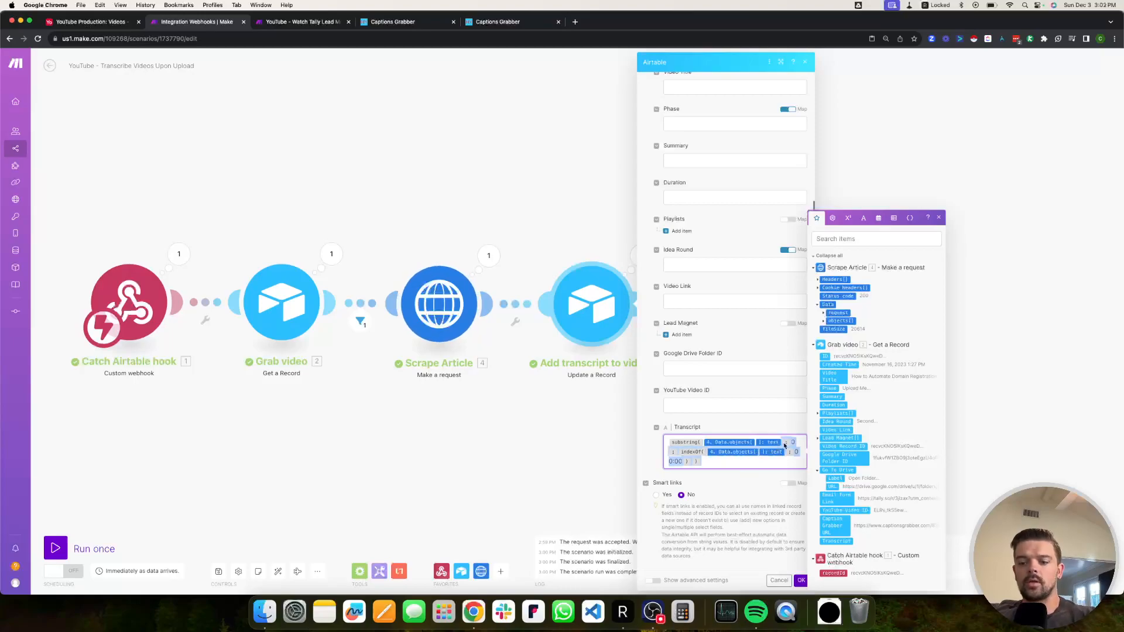
pyautogui.write('substring( 4. Data.objects[ ]: text')
pyautogui.press('Left')
pyautogui.press('Left')
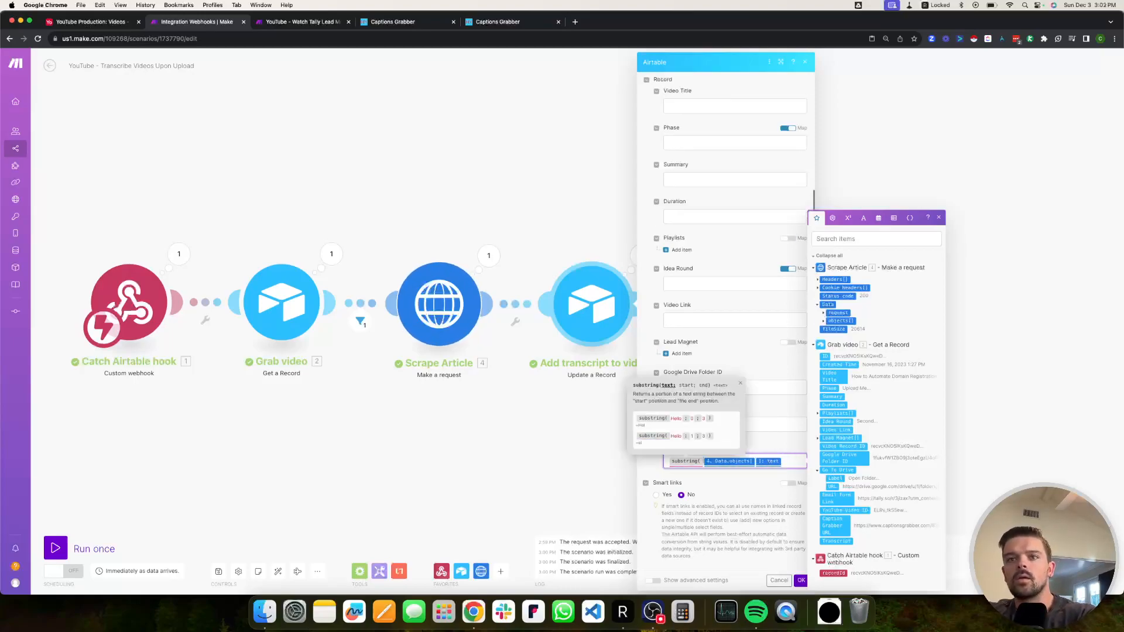
pyautogui.press('BackSpace')
pyautogui.press('super+a')
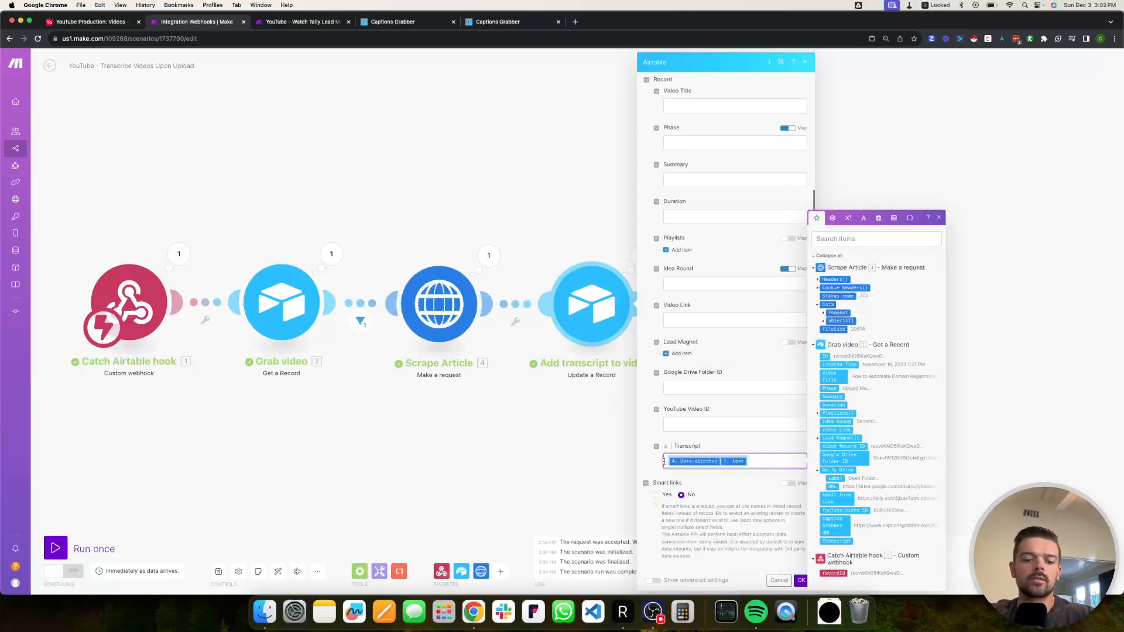
pyautogui.press('BackSpace')
pyautogui.click(559, 251)
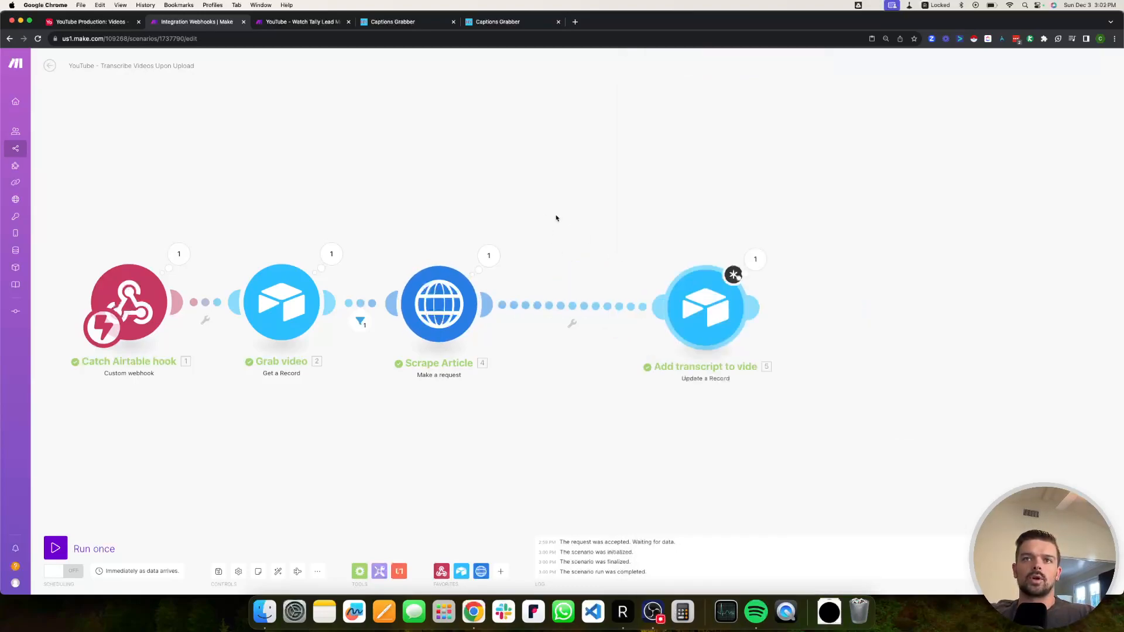
# Move the update step left and close both Captions Grabber tabs and the YouTube tab.
pyautogui.moveTo(678, 299); pyautogui.dragTo(629, 289)
pyautogui.click(453, 22)
pyautogui.click(453, 22)
pyautogui.click(348, 22)
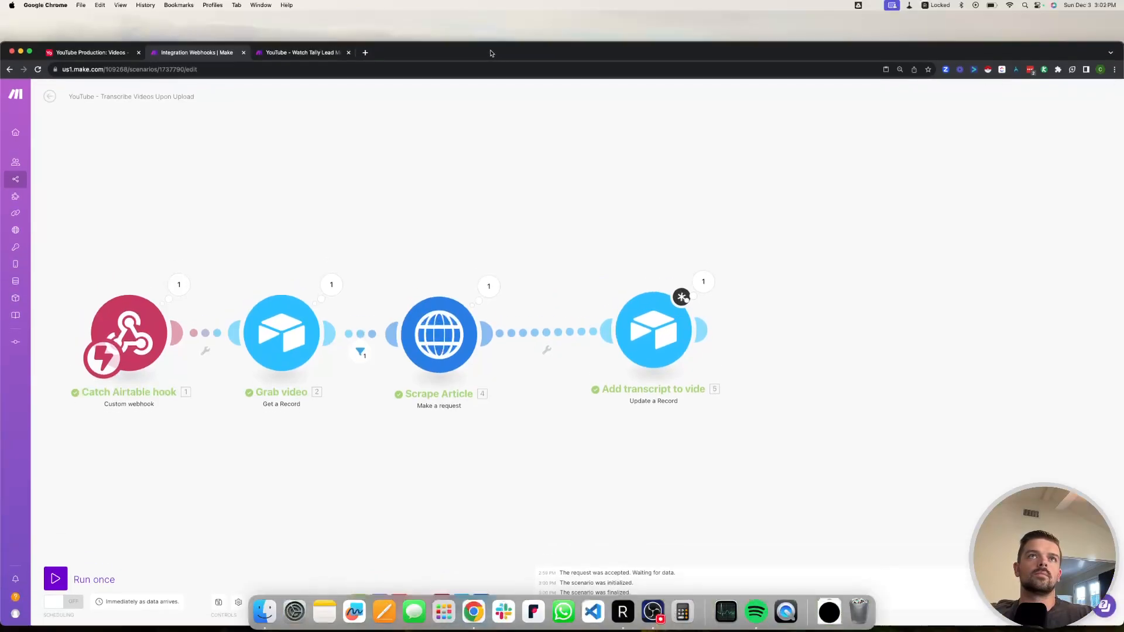
pyautogui.rightClick(544, 305)
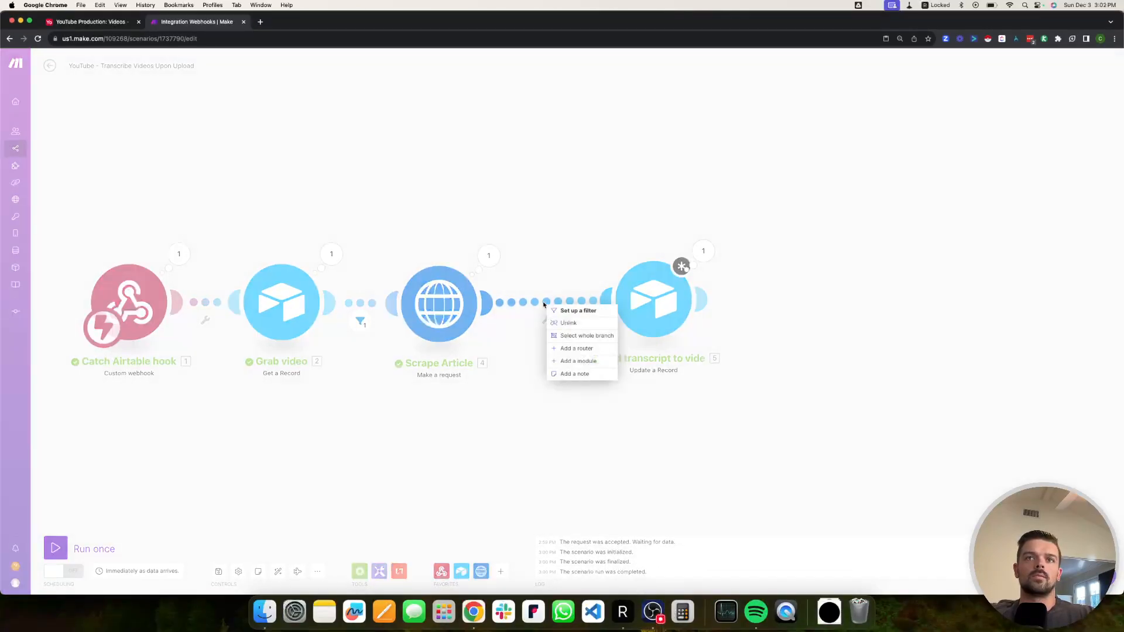
# Add a module on the link after Scrape Article and search the apps for 'openai'.
pyautogui.click(583, 365)
pyautogui.click(663, 304)
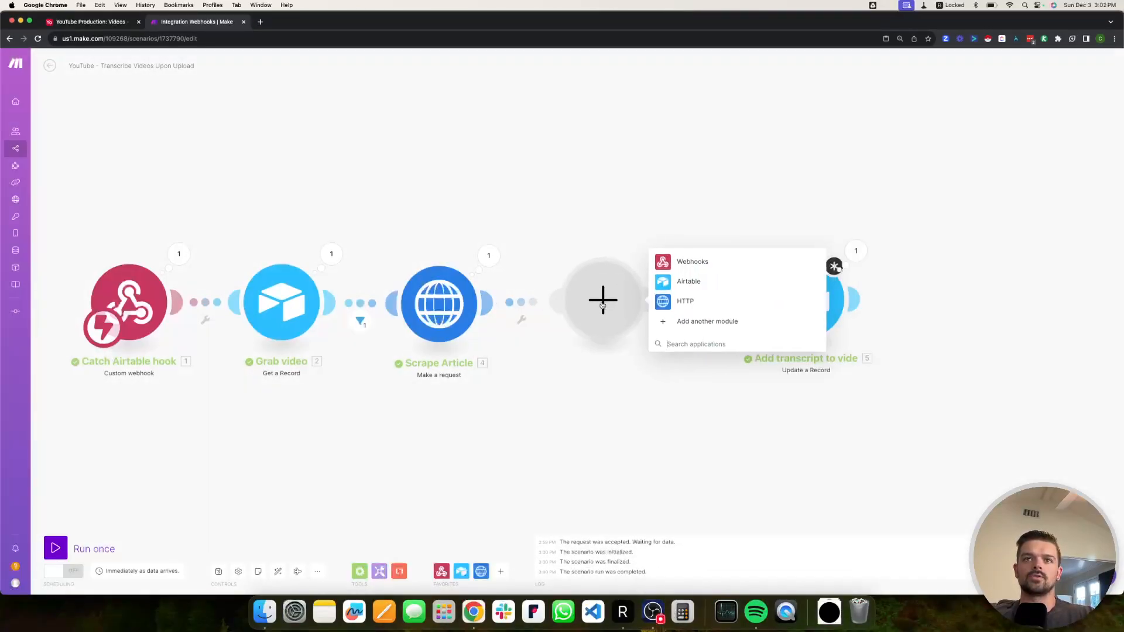
pyautogui.click(681, 326)
pyautogui.write('opena')
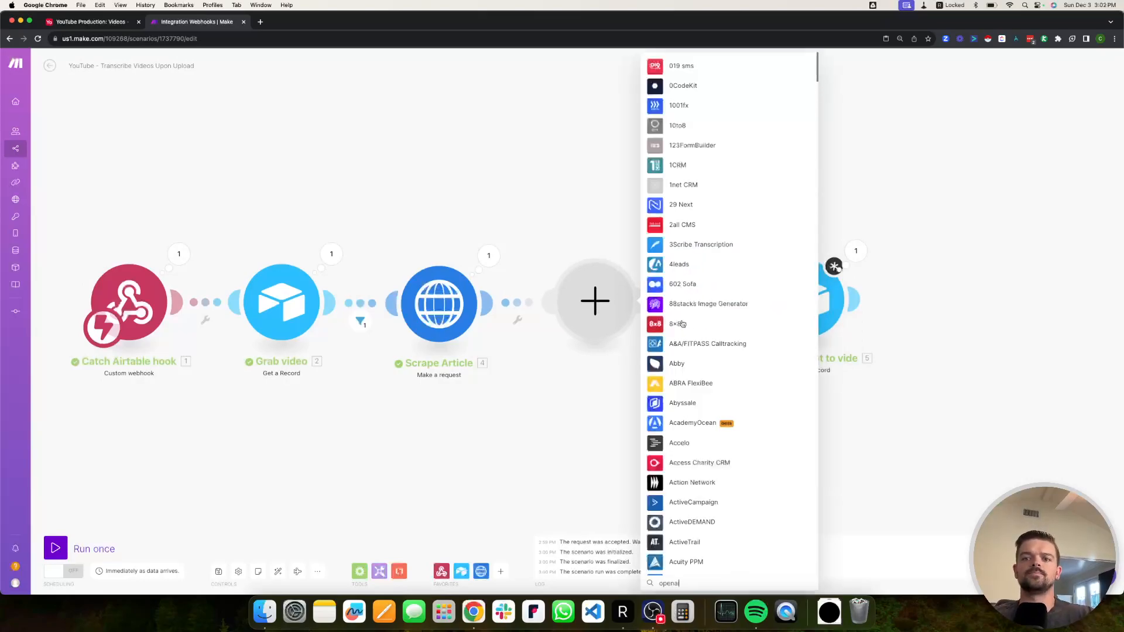
pyautogui.write('i')
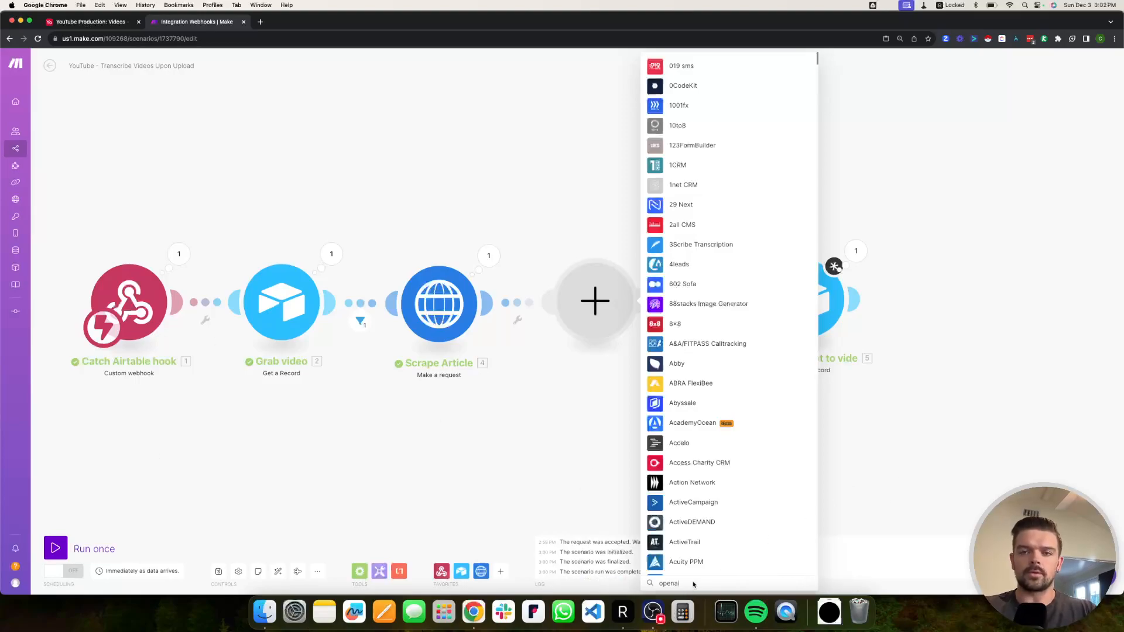
pyautogui.moveTo(519, 17); pyautogui.dragTo(520, 22)
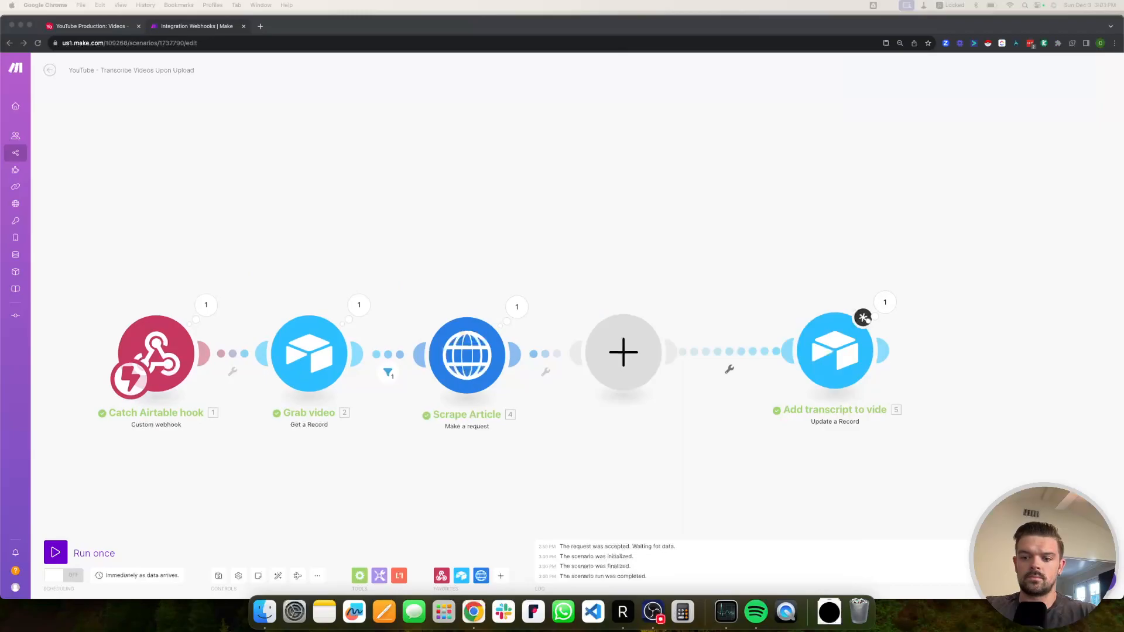
pyautogui.click(640, 377)
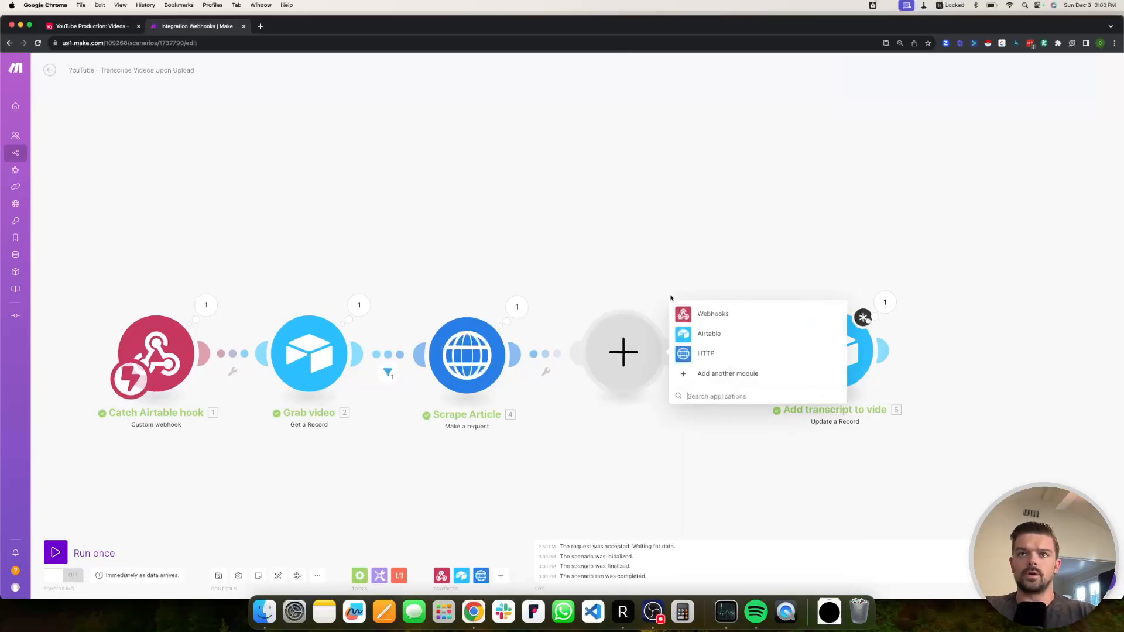
pyautogui.write('openai')
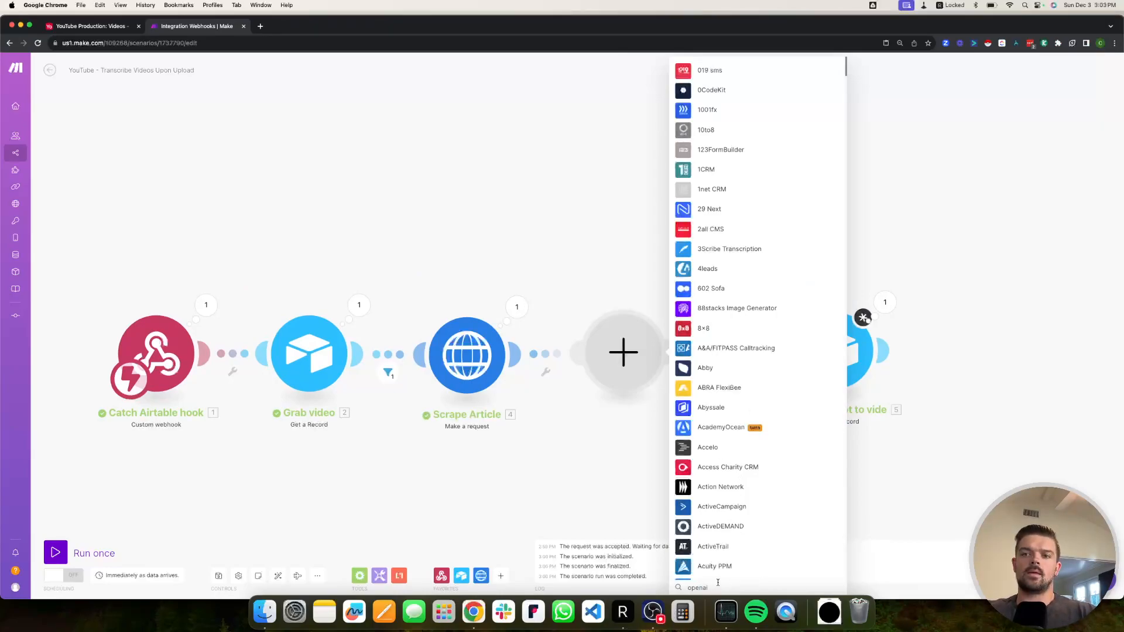
pyautogui.doubleClick(742, 587)
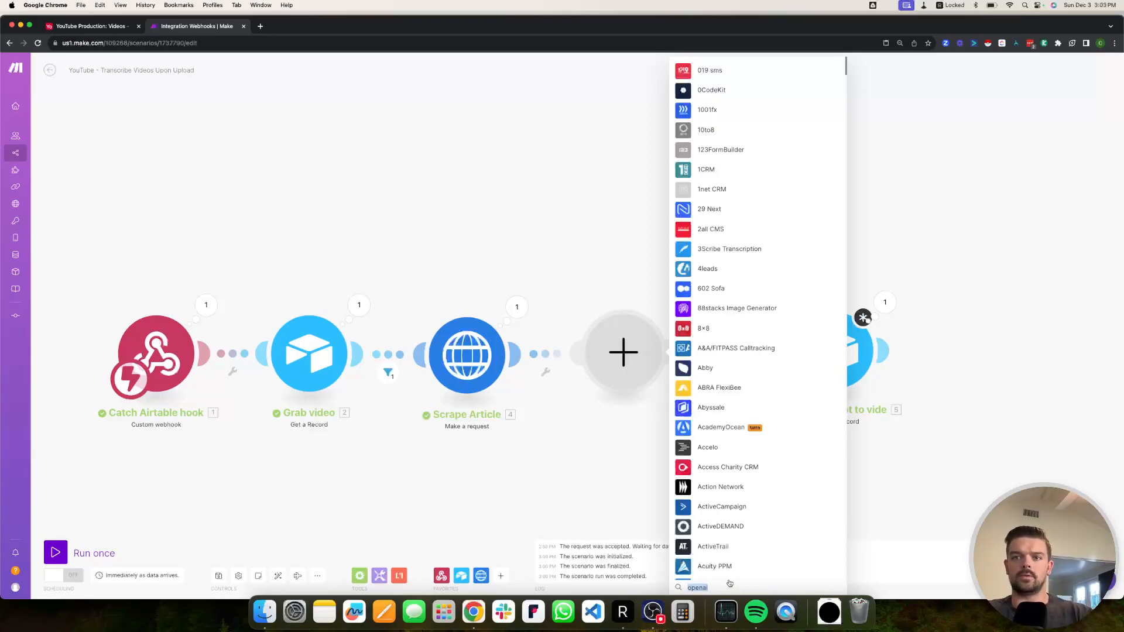
pyautogui.write('op')
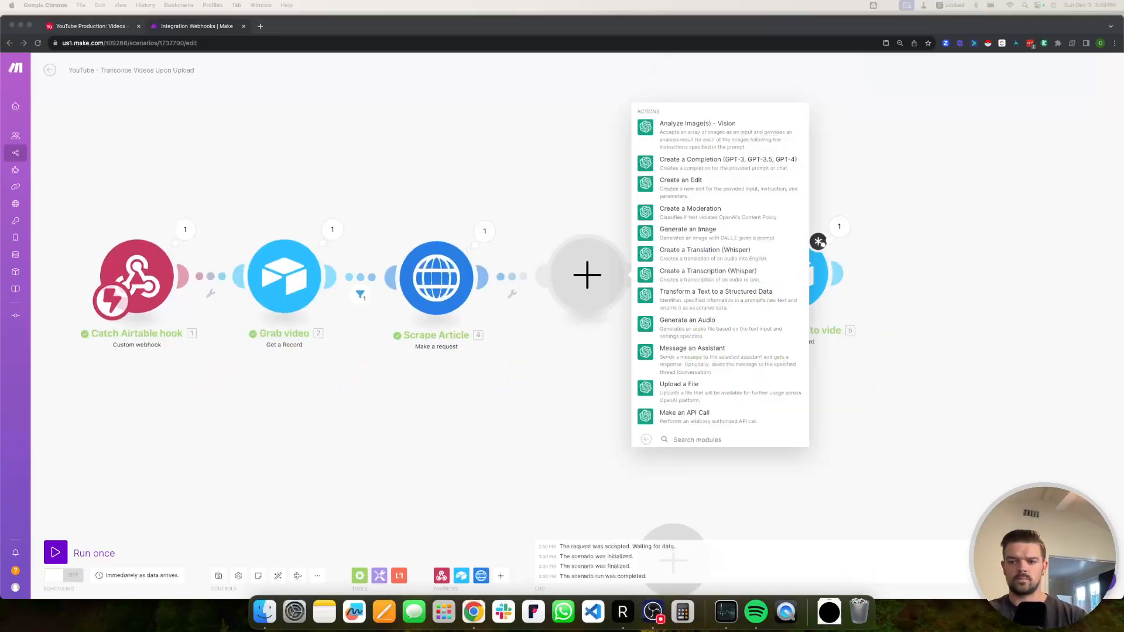
# Choose Create a Completion as a chat completion on gpt-4-1106-preview, and add two Messages items.
pyautogui.click(710, 166)
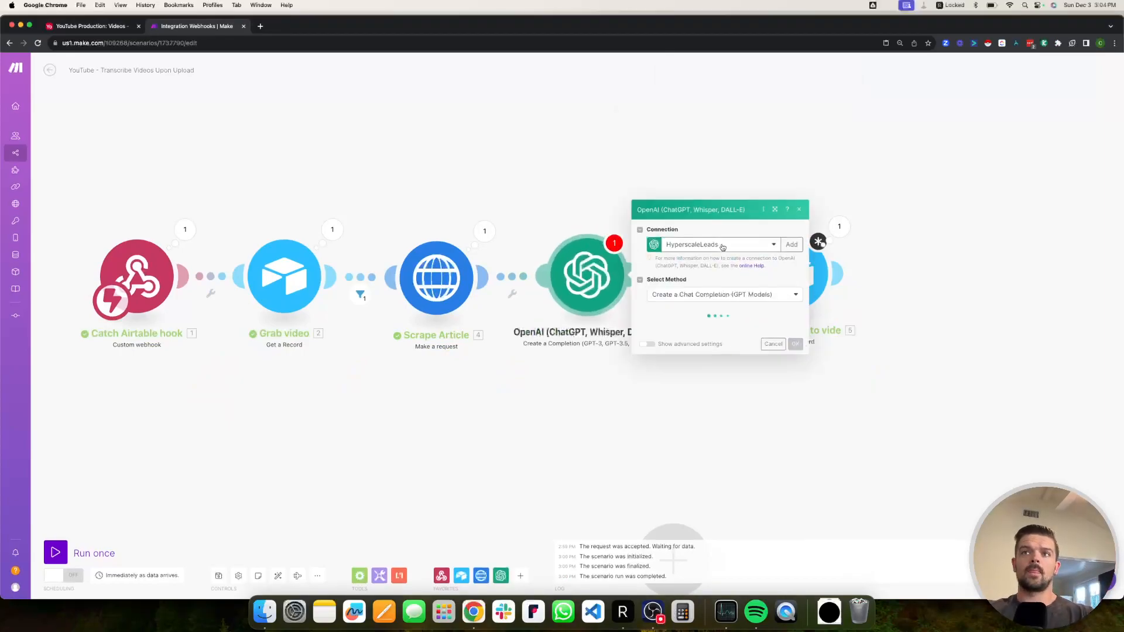
pyautogui.click(728, 294)
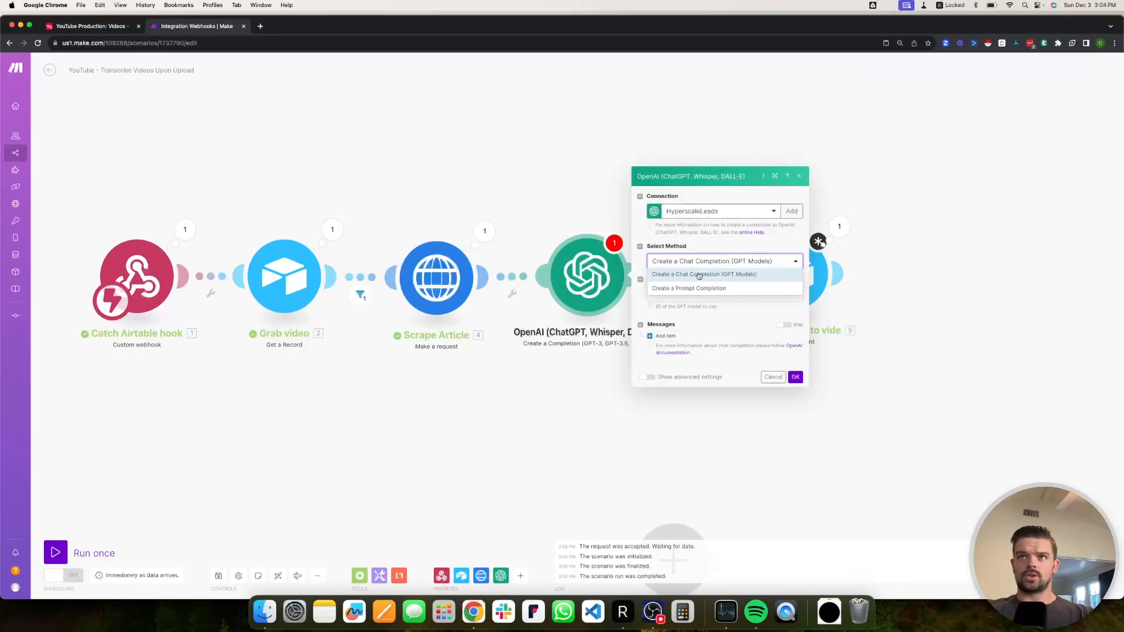
pyautogui.click(673, 297)
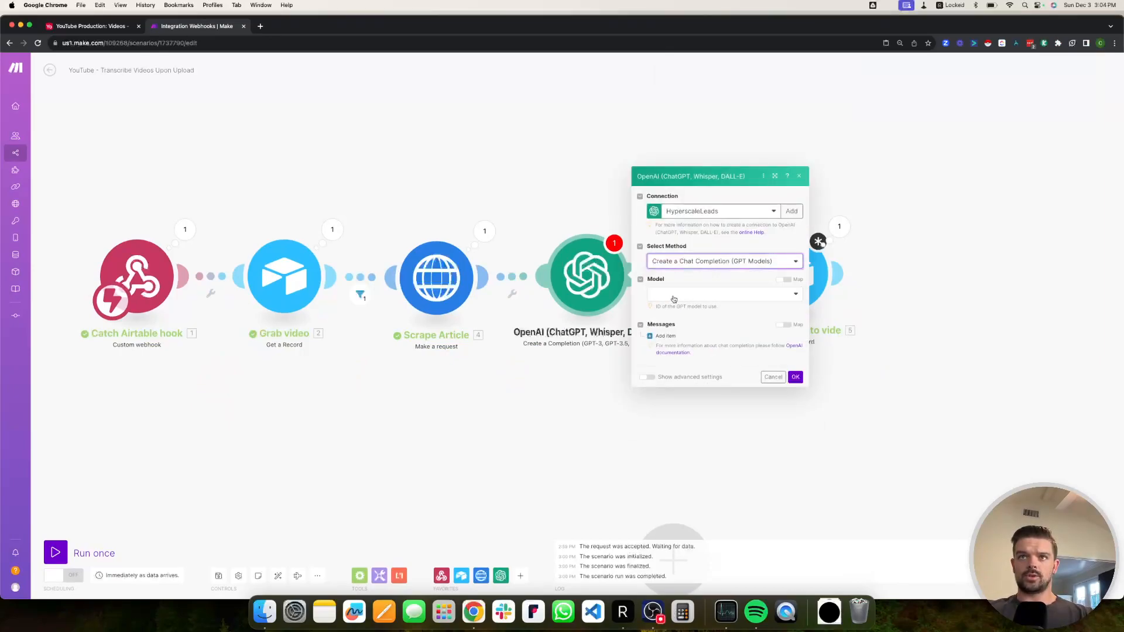
pyautogui.click(717, 293)
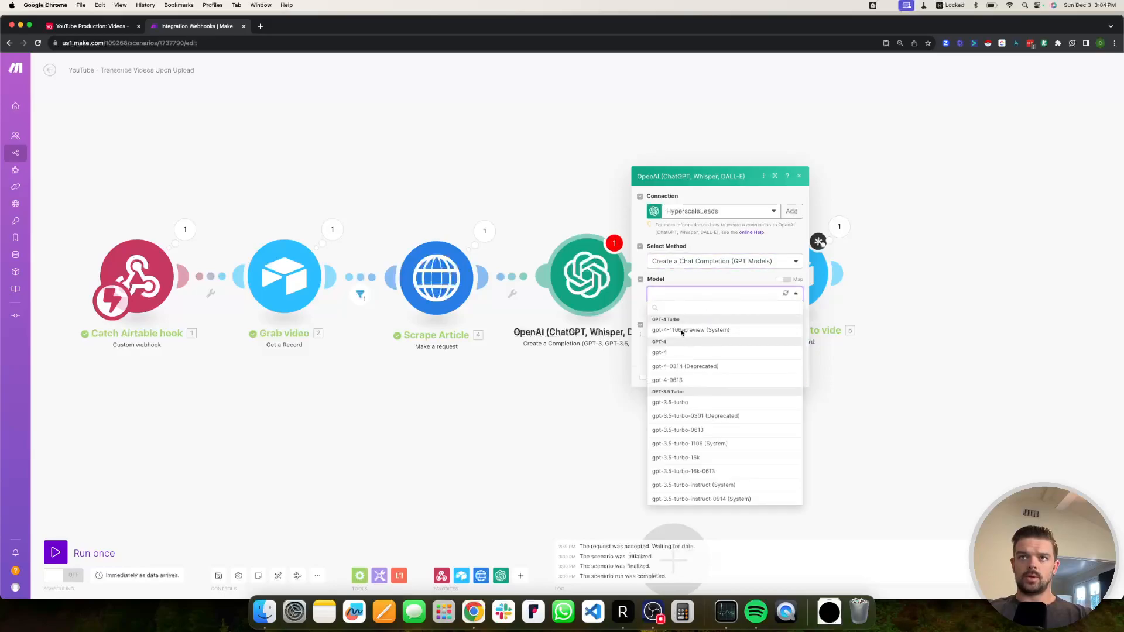
pyautogui.click(682, 330)
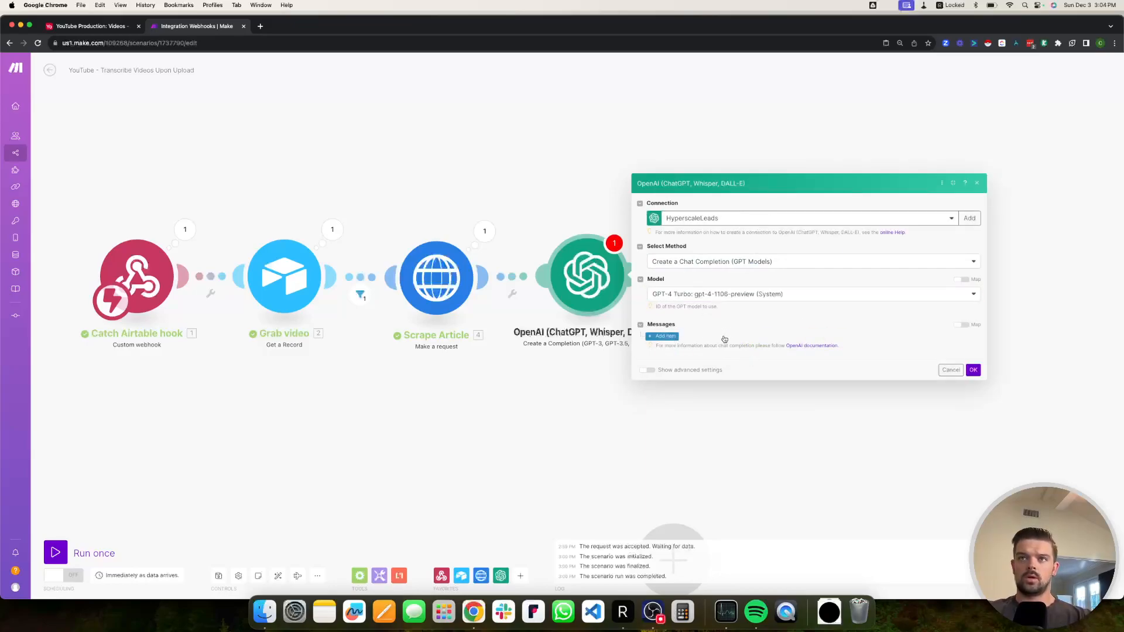
pyautogui.scroll(-1, 717, 194)
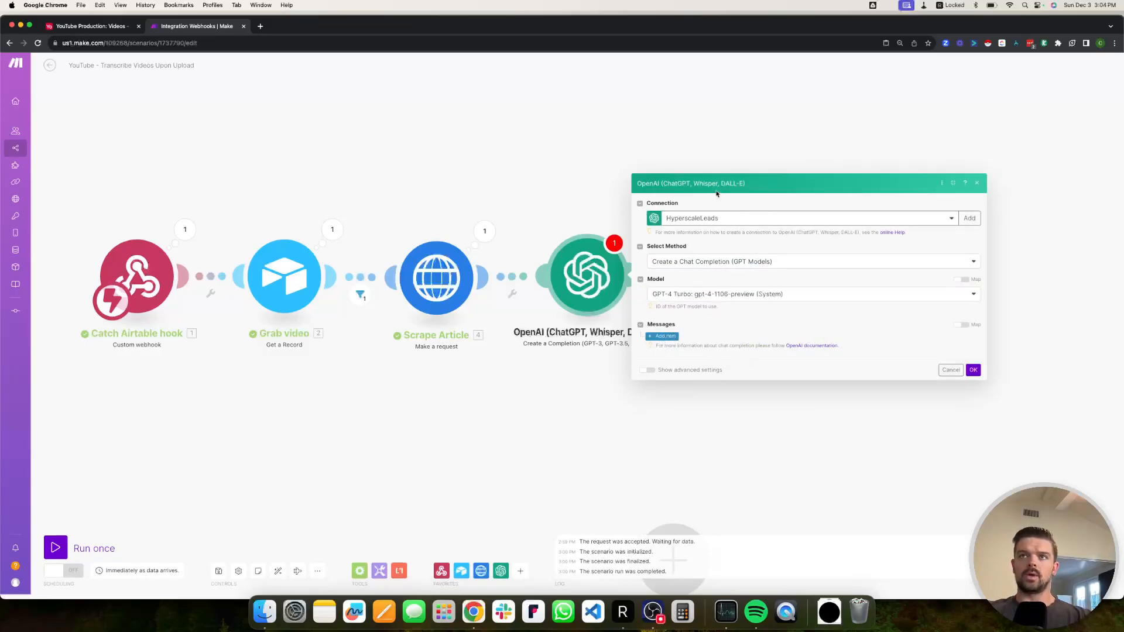
pyautogui.click(664, 336)
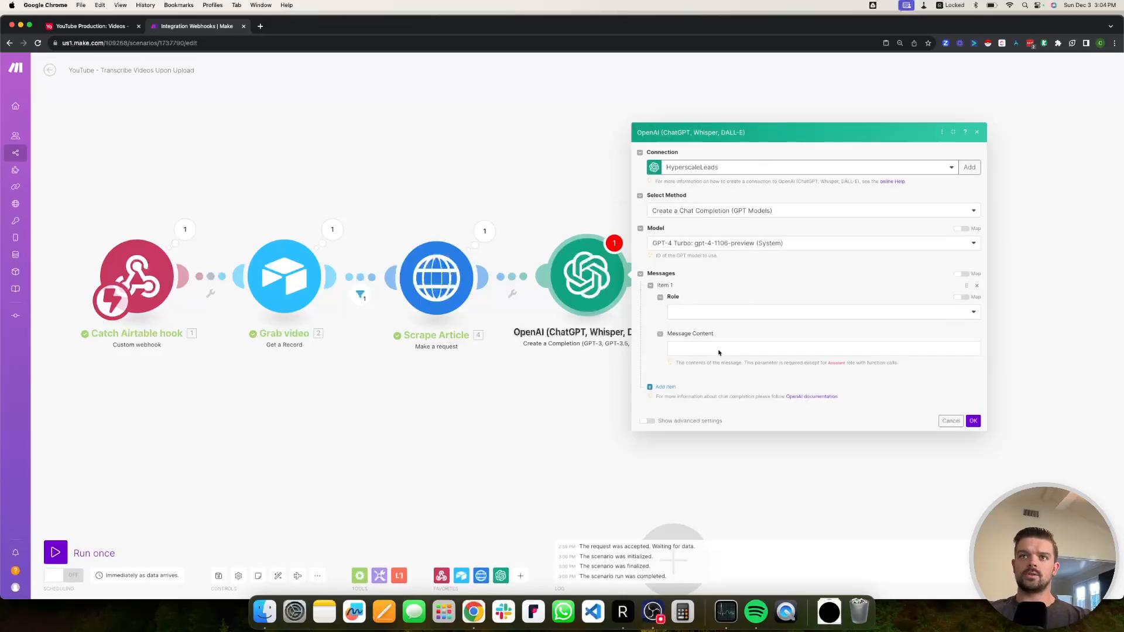
pyautogui.click(666, 389)
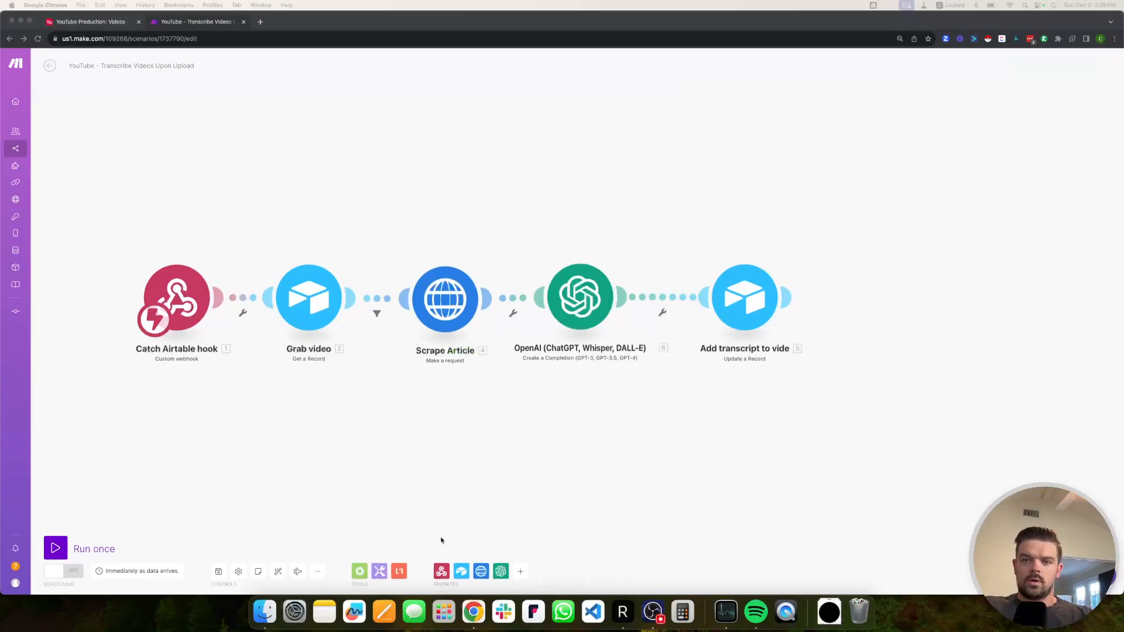
# Open the OpenAI module's settings and zoom the page in twice to read the prompts.
pyautogui.click(490, 176)
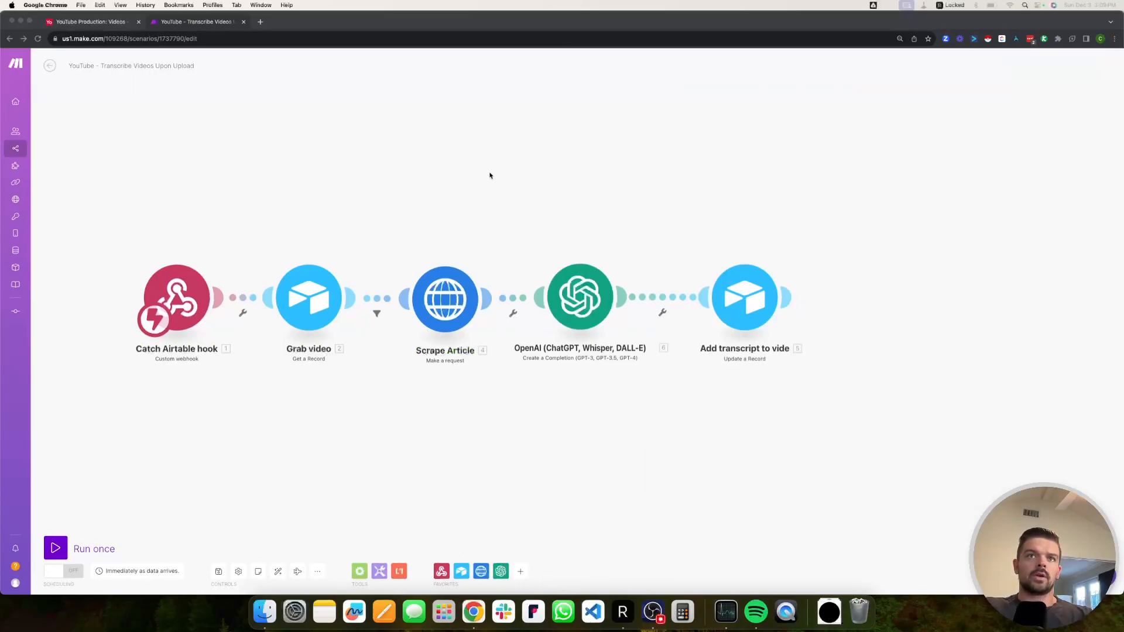
pyautogui.click(585, 309)
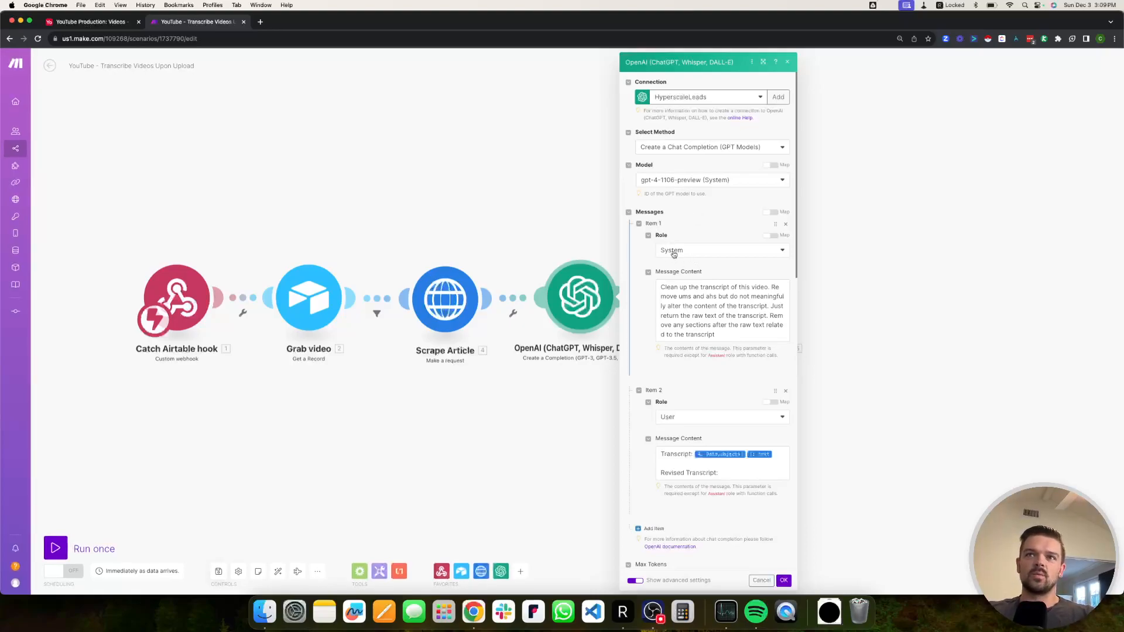
pyautogui.press('super+equal')
pyautogui.press('super+equal')
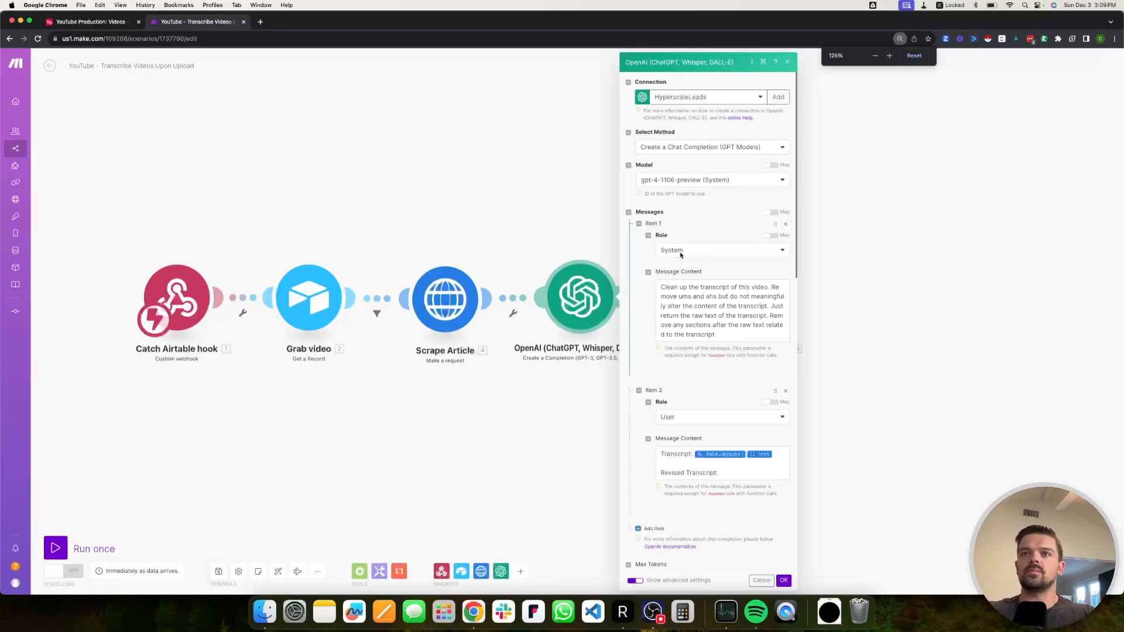
pyautogui.scroll(-3, 705, 327)
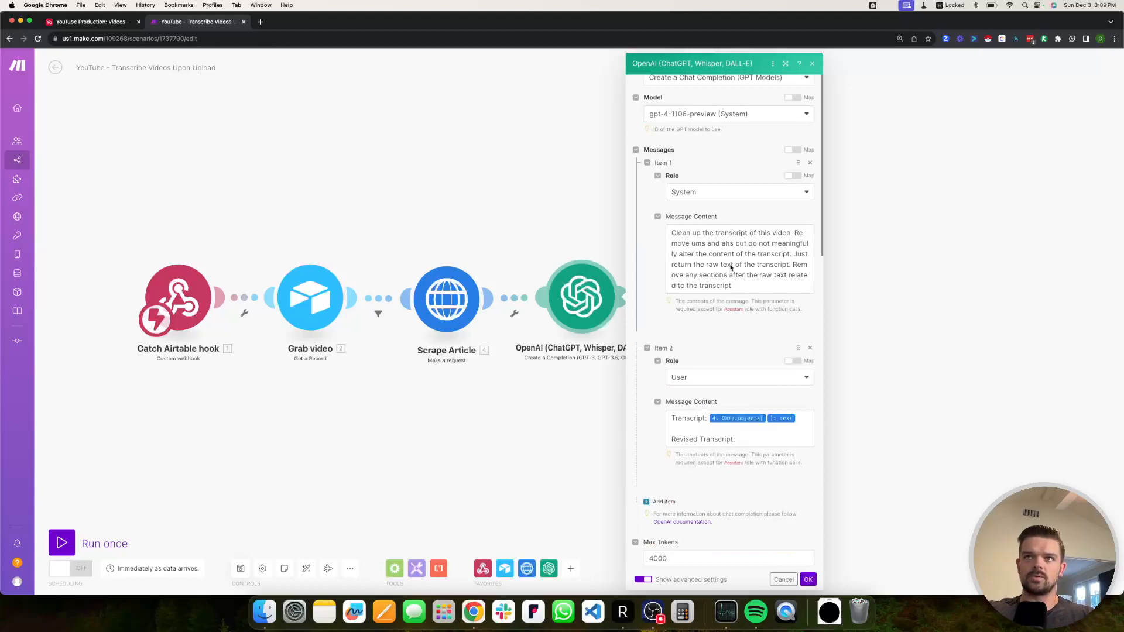
pyautogui.press('super+equal')
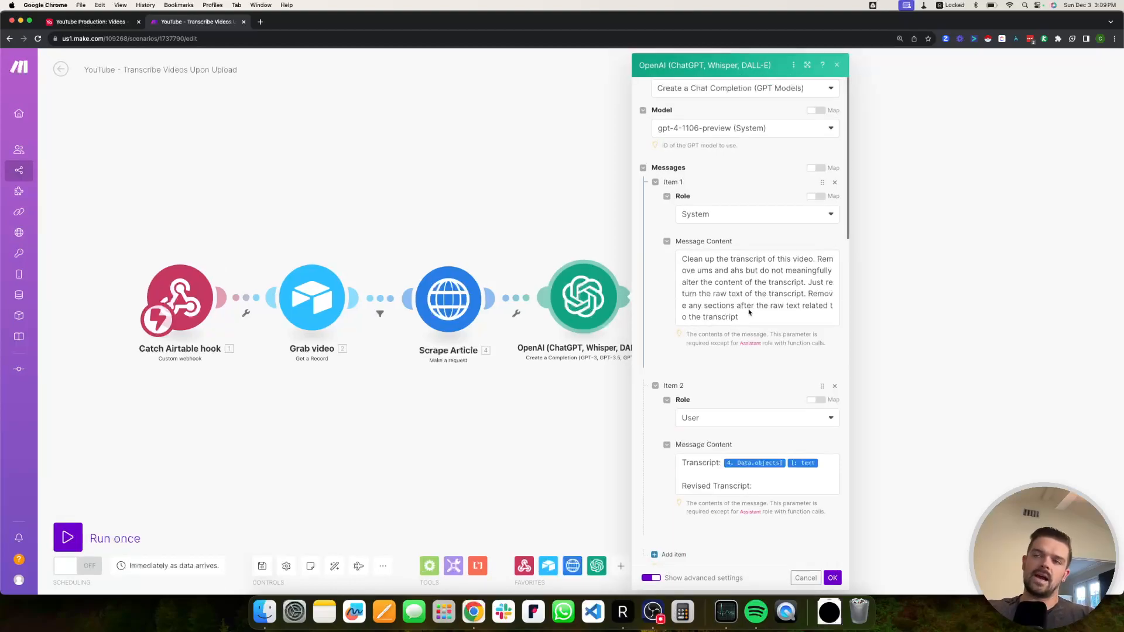
pyautogui.scroll(-1, 749, 313)
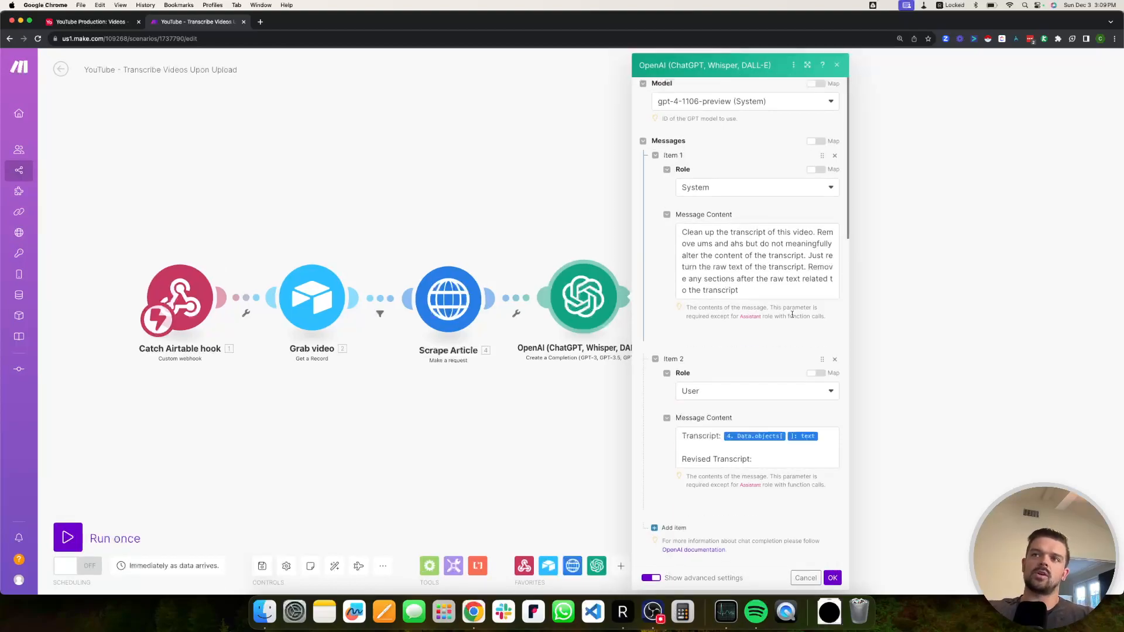
# Replace the word 'transcript' with 'timestamps' at the end of the system prompt.
pyautogui.press('super+plus')
pyautogui.click(753, 288)
pyautogui.click(763, 342)
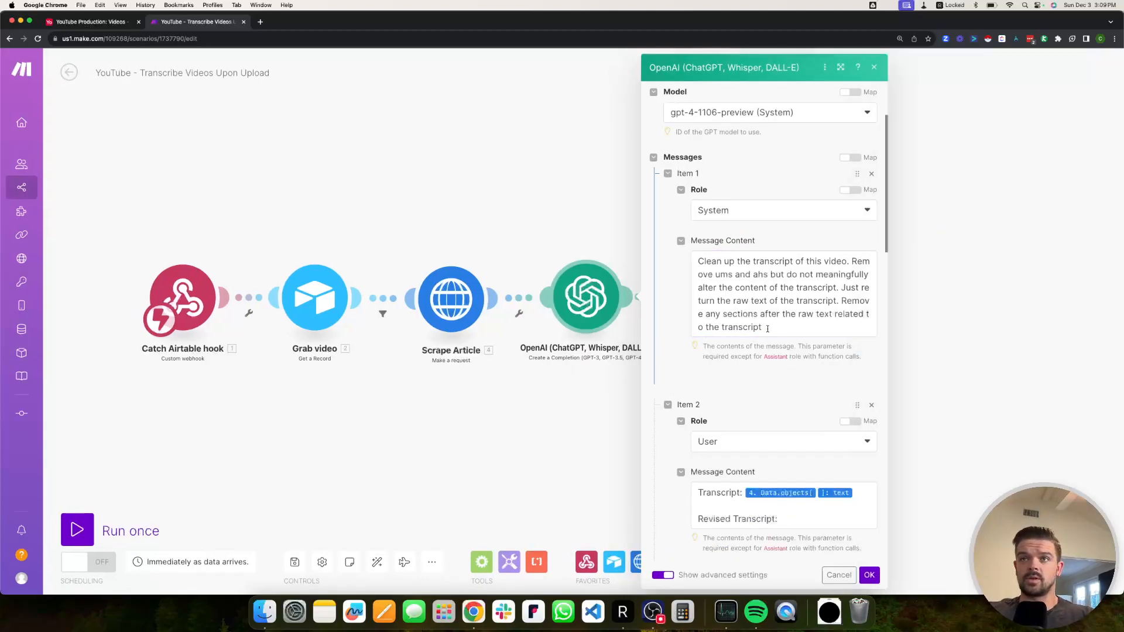
pyautogui.click(728, 328)
pyautogui.doubleClick(738, 329)
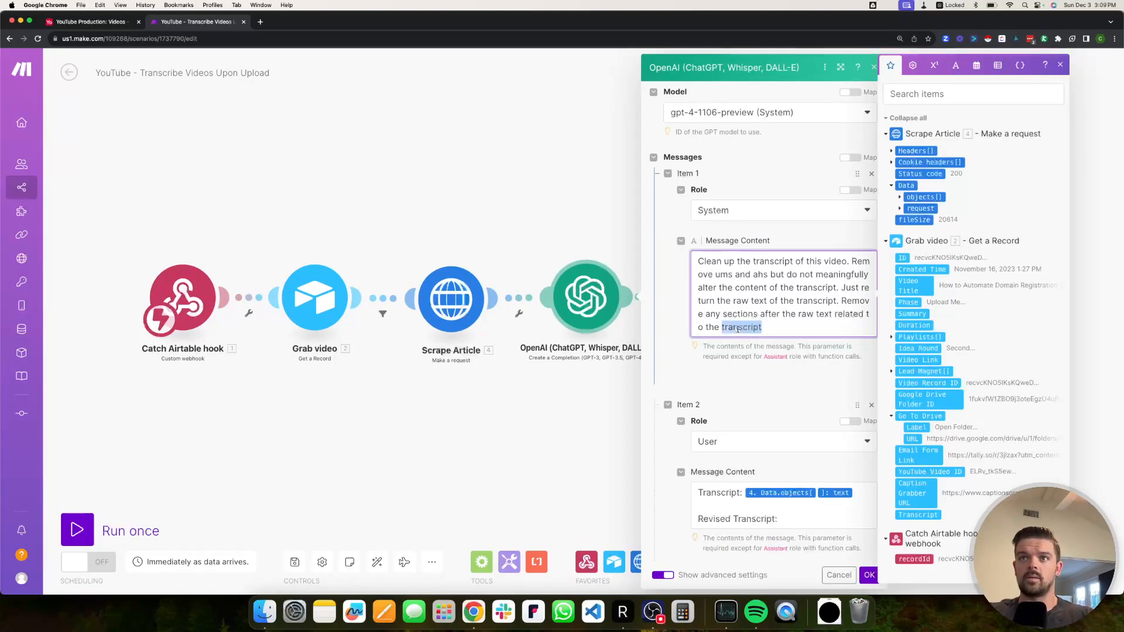
pyautogui.write('time')
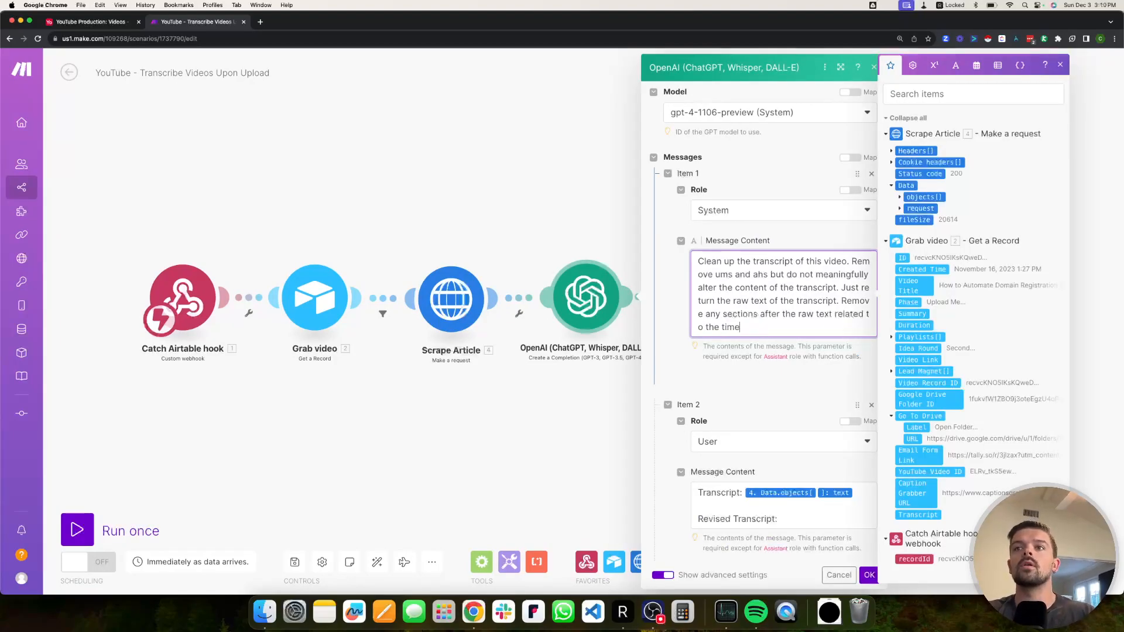
pyautogui.write('stamps')
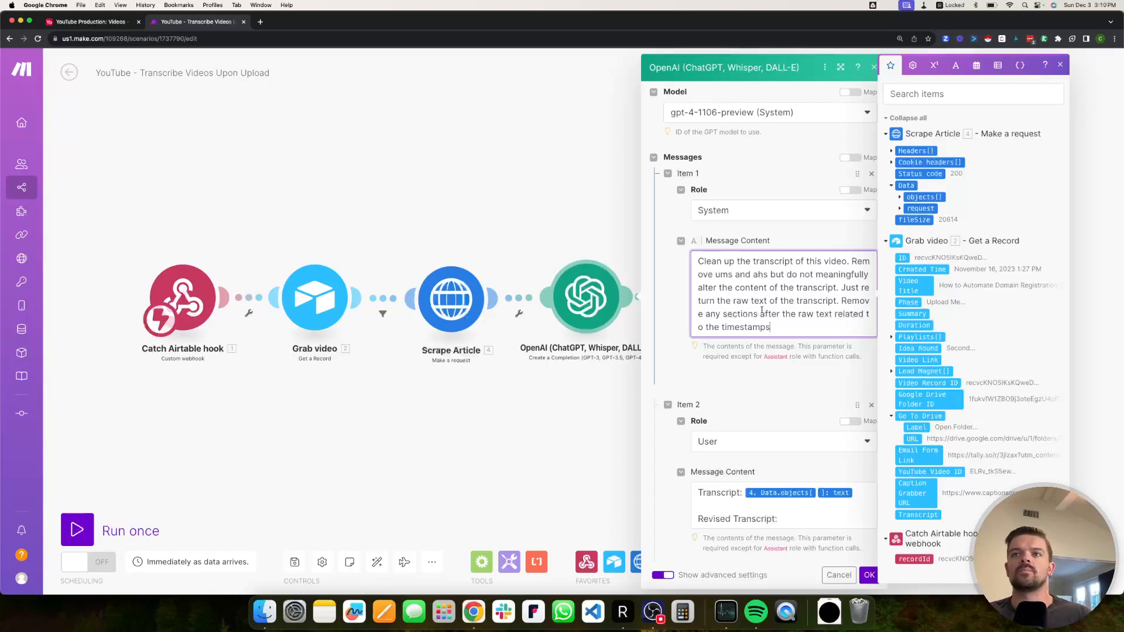
pyautogui.scroll(-5, 769, 351)
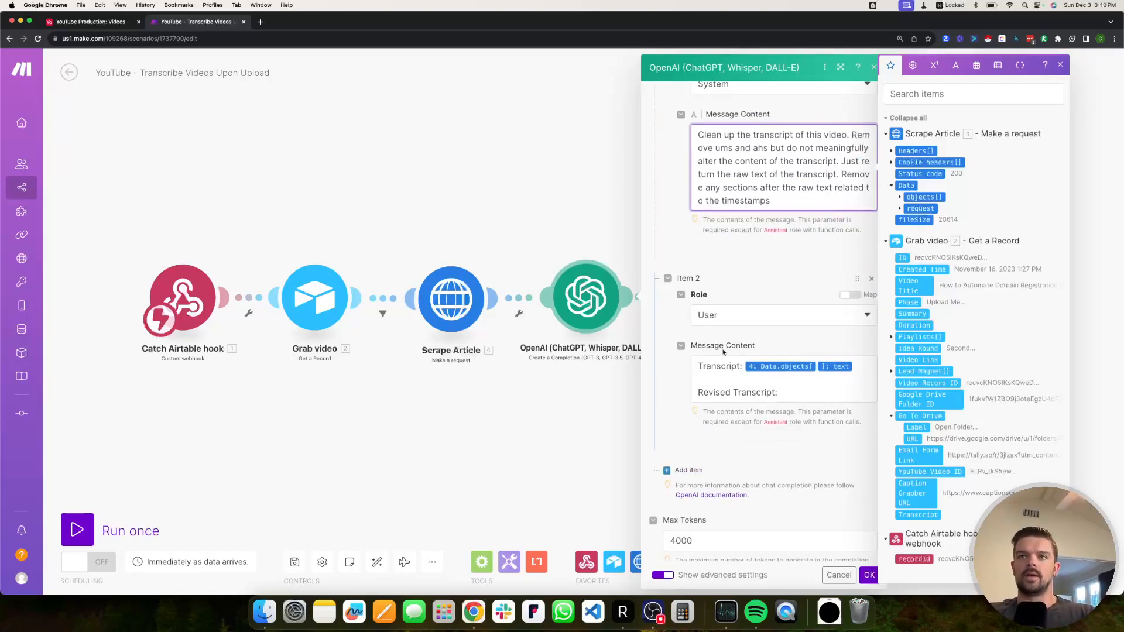
pyautogui.scroll(-1, 715, 350)
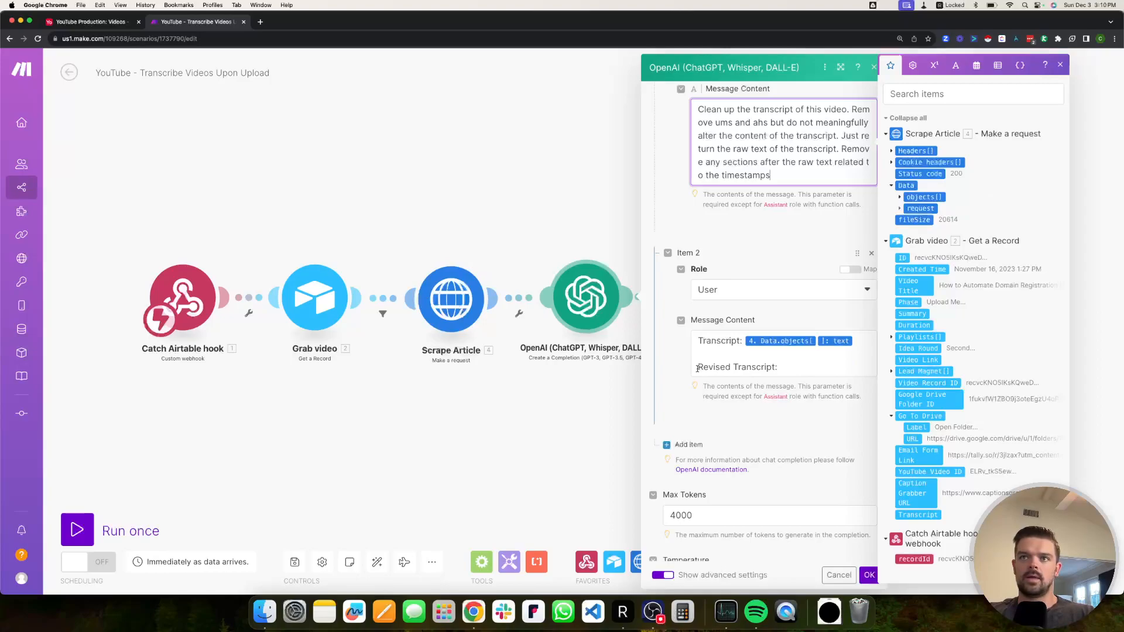
# Review the User message and advanced settings: Max Tokens 4000, Temperature 0.
pyautogui.click(782, 368)
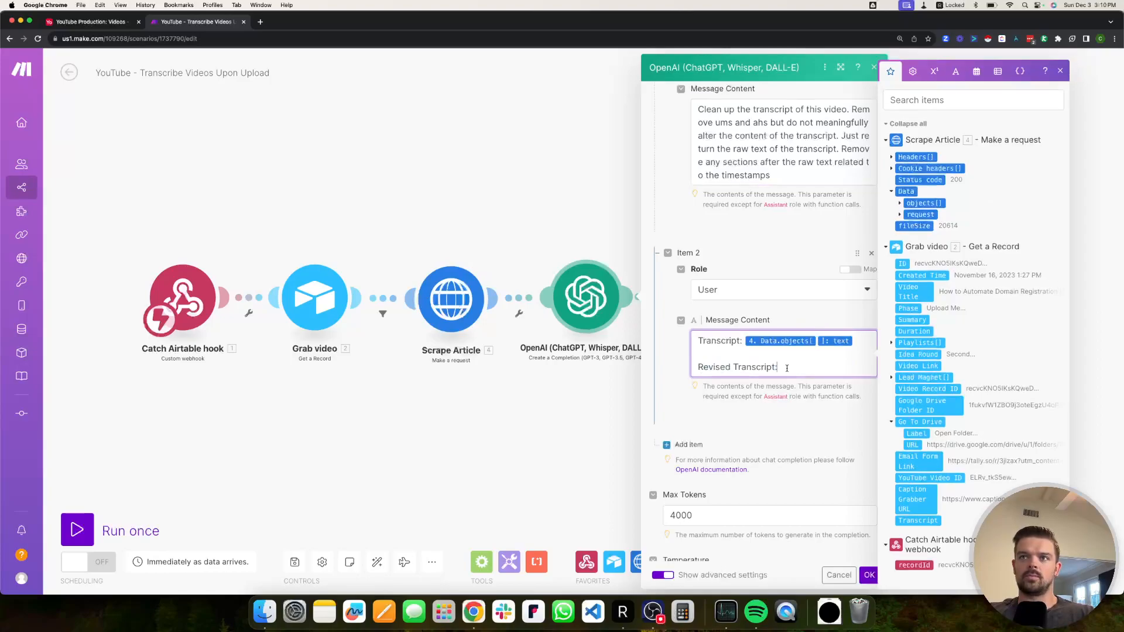
pyautogui.scroll(-1, 780, 370)
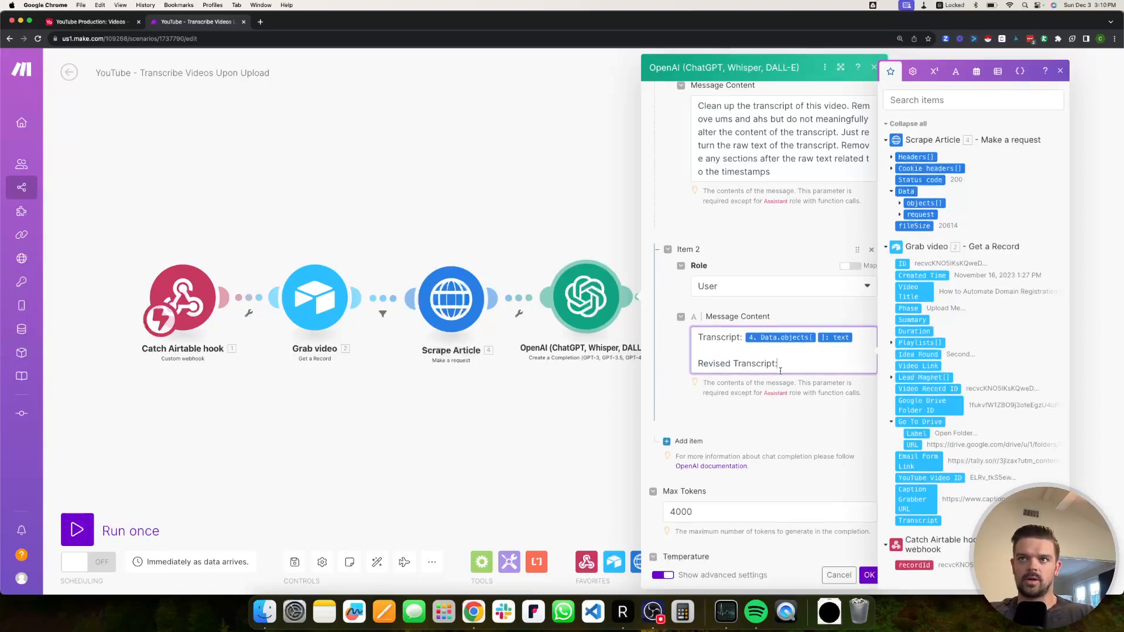
pyautogui.scroll(-5, 763, 429)
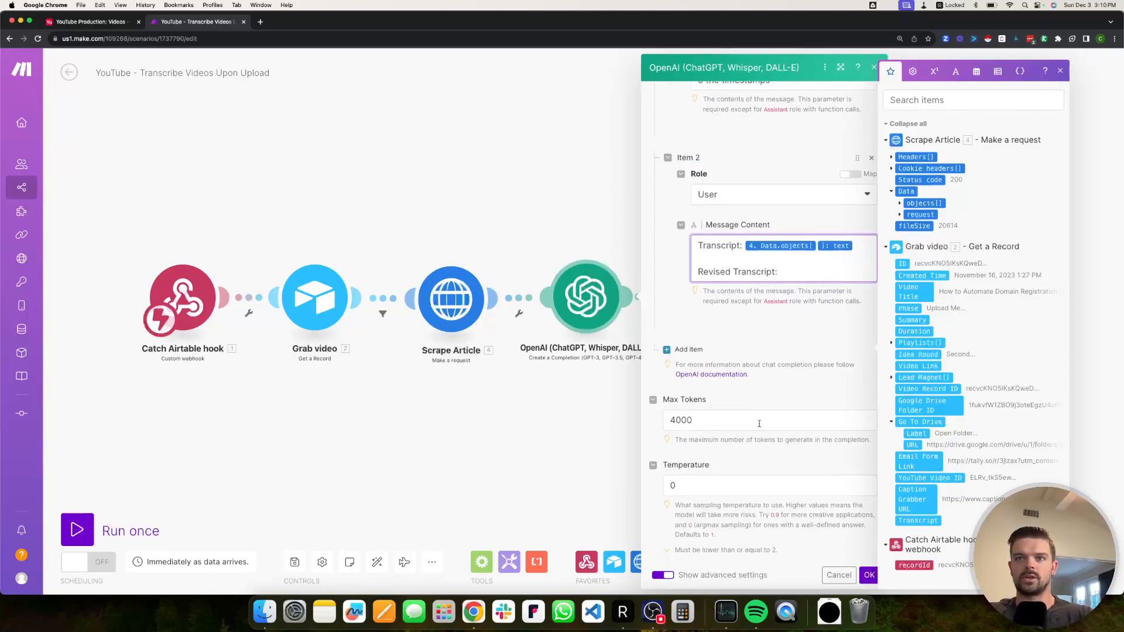
pyautogui.scroll(-3, 683, 352)
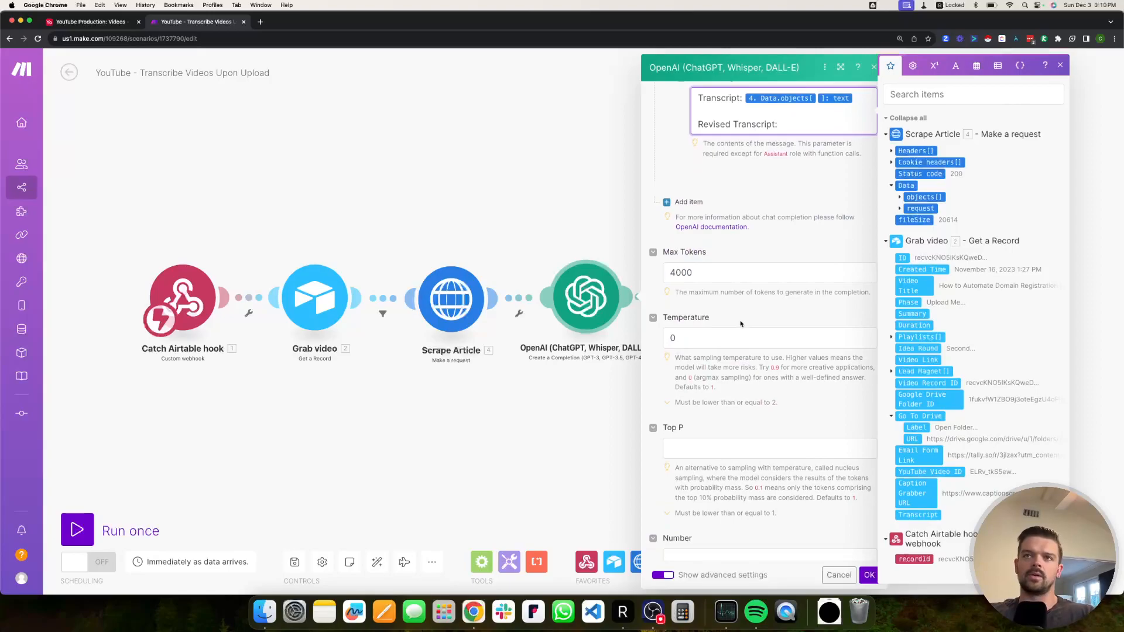
pyautogui.scroll(-5, 728, 328)
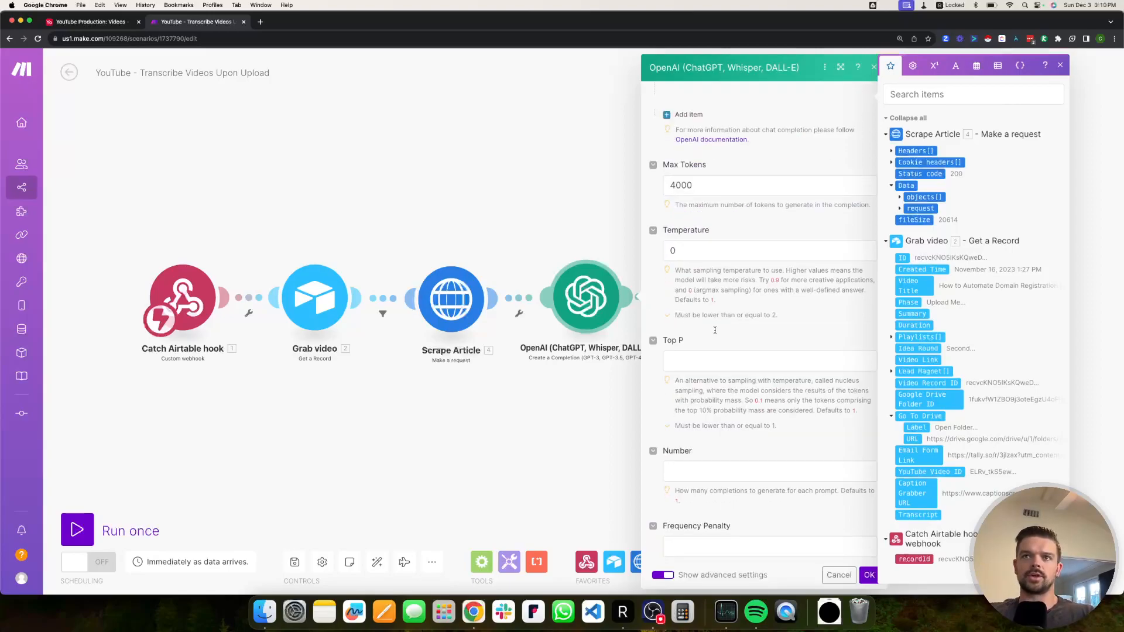
pyautogui.scroll(-12, 715, 333)
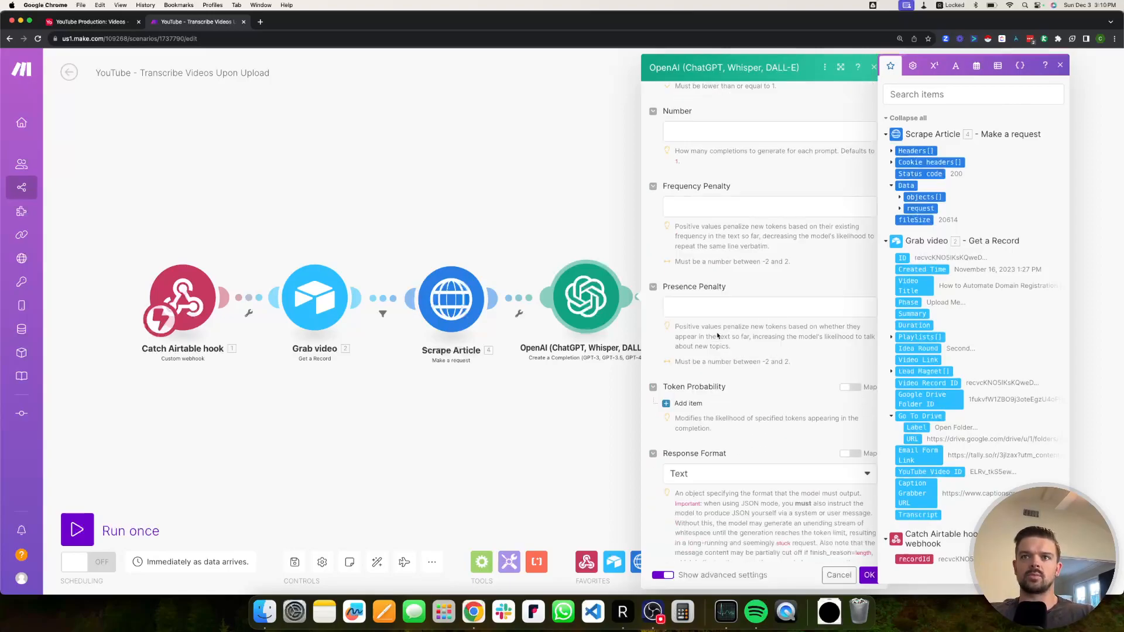
pyautogui.scroll(-5, 720, 340)
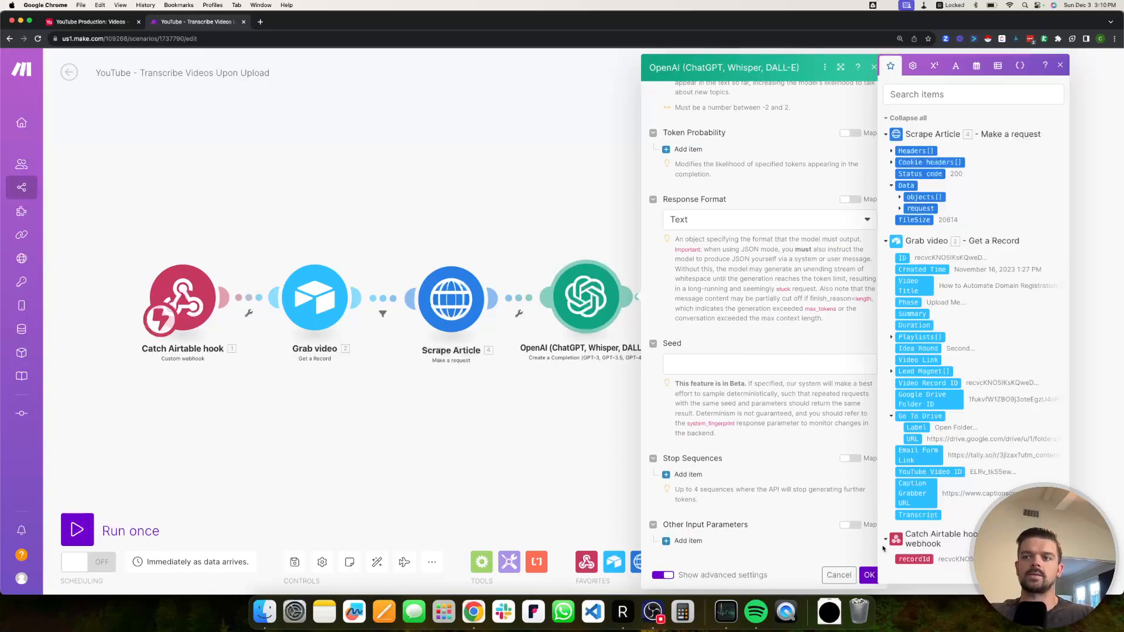
# Save the OpenAI step and Run once using the existing webhook queue data.
pyautogui.click(601, 250)
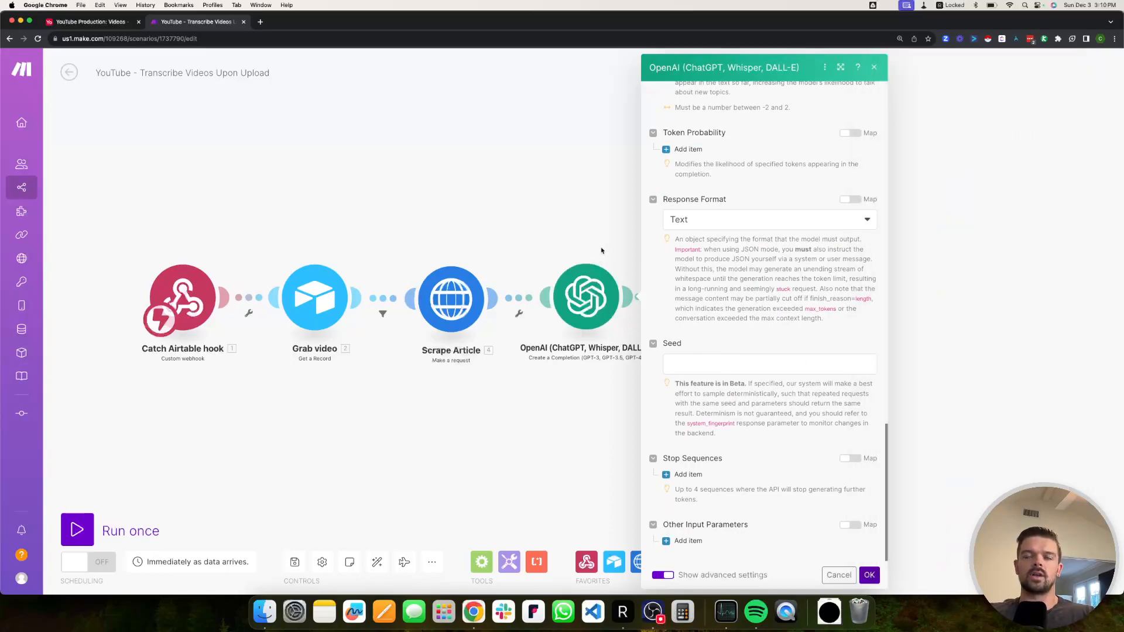
pyautogui.click(601, 250)
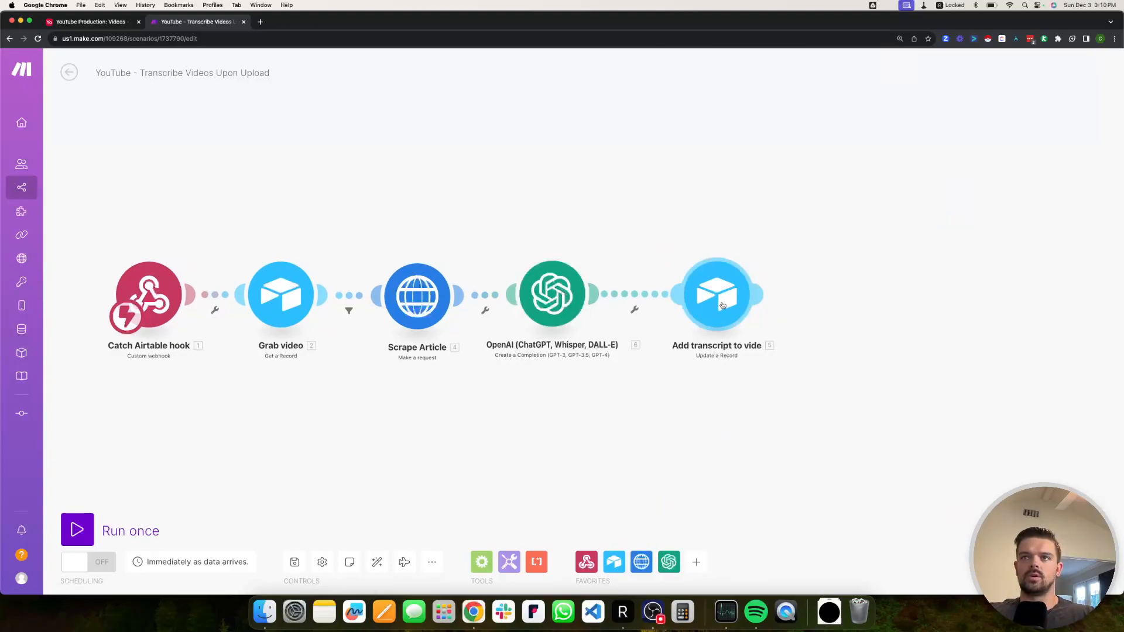
pyautogui.moveTo(168, 414); pyautogui.dragTo(214, 405)
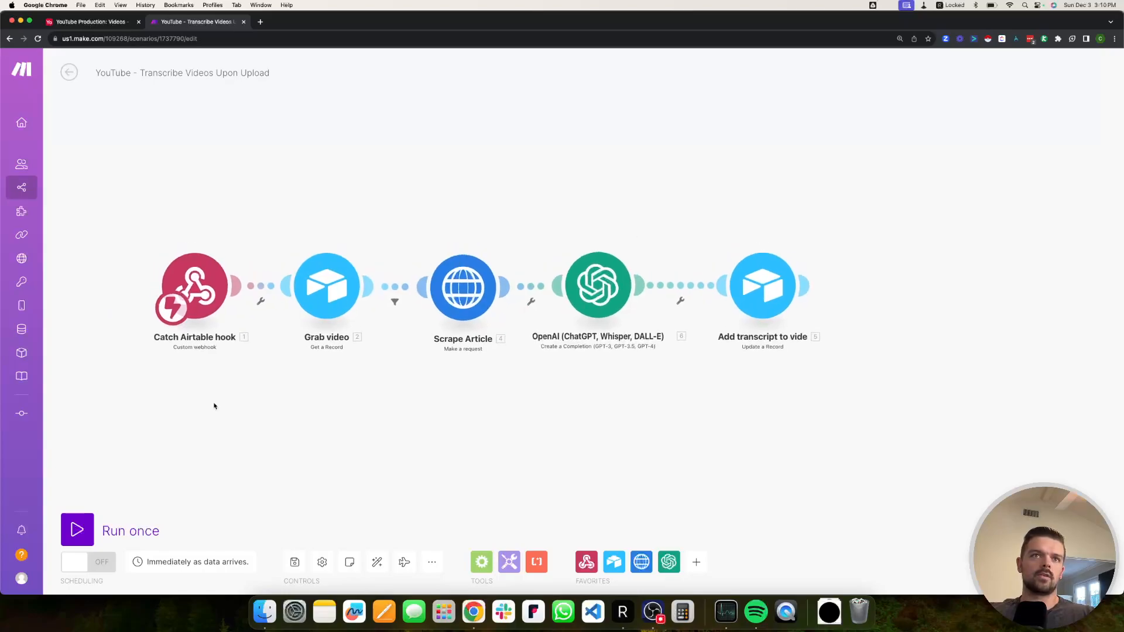
pyautogui.click(79, 530)
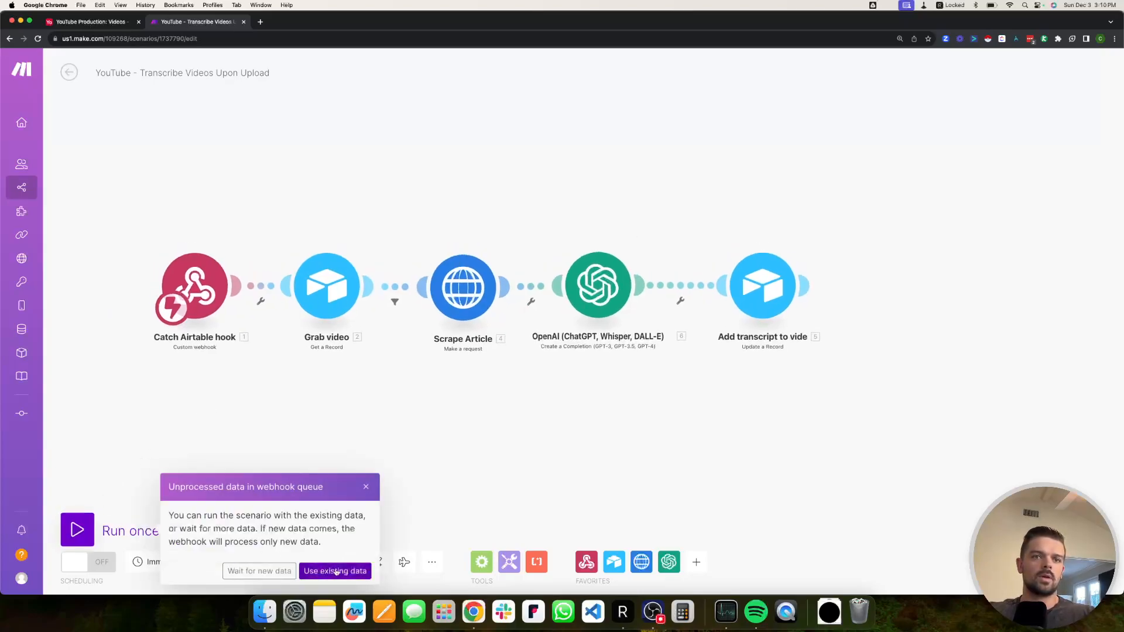
pyautogui.click(335, 571)
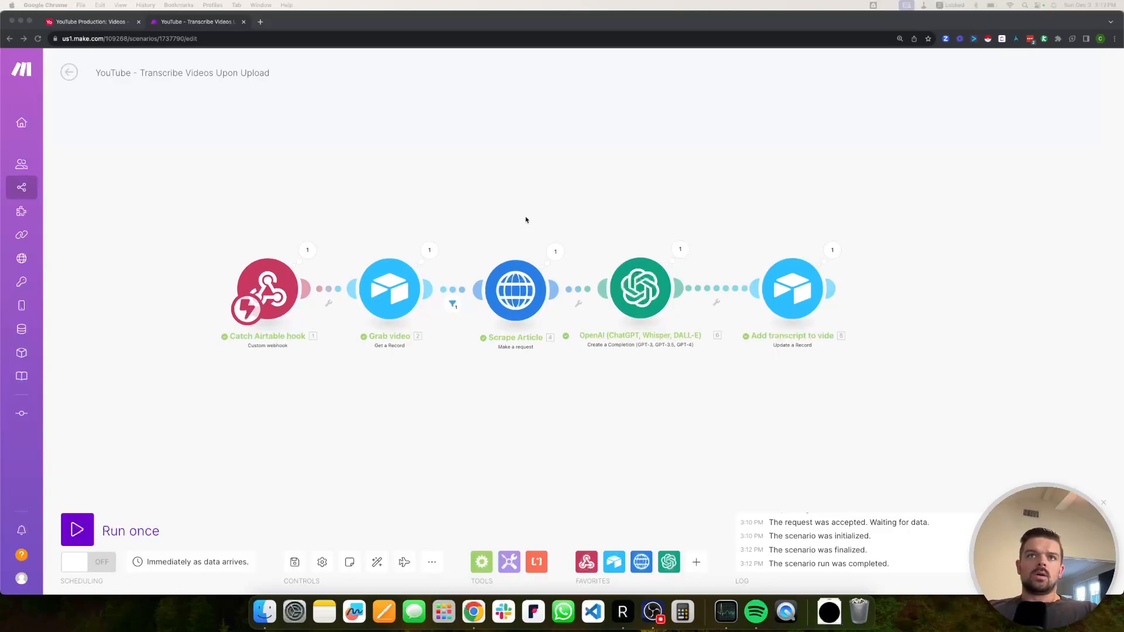
pyautogui.moveTo(520, 218); pyautogui.dragTo(522, 244)
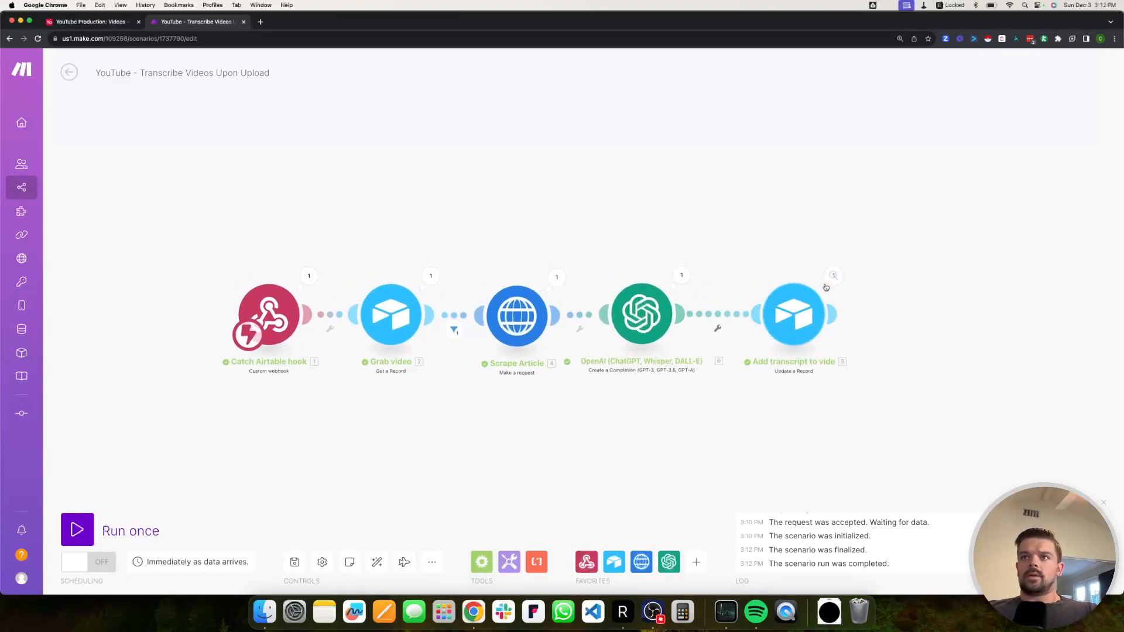
pyautogui.click(92, 23)
# Expand the Domain Registration record's Transcript cell and scroll through the cleaned text.
pyautogui.doubleClick(921, 170)
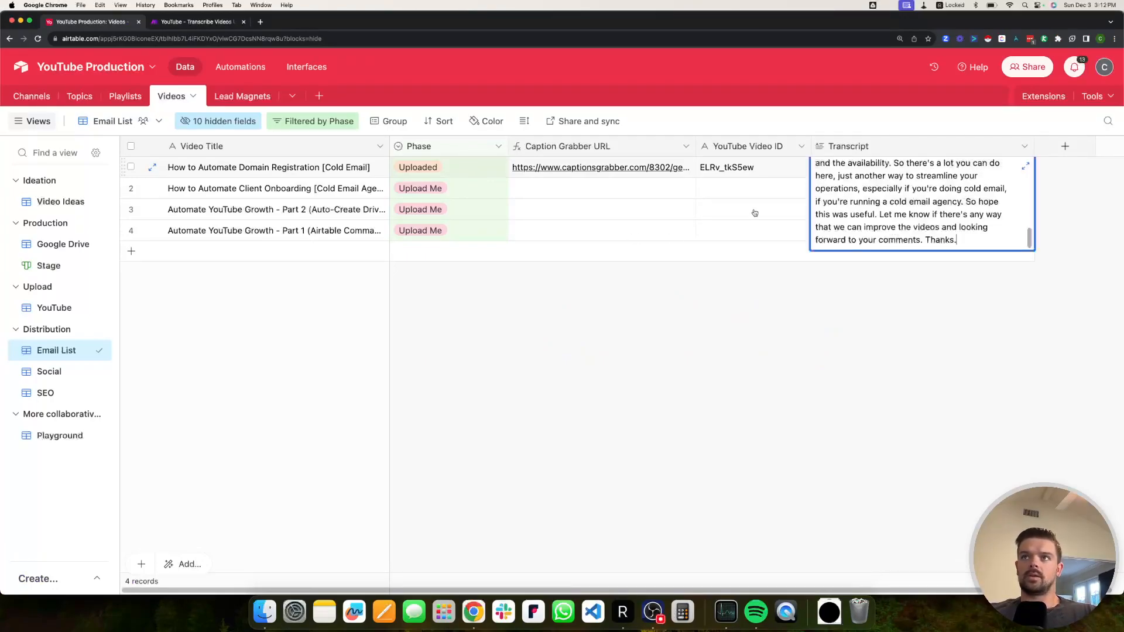
pyautogui.click(1025, 166)
pyautogui.click(571, 212)
pyautogui.scroll(-2, 622, 262)
pyautogui.scroll(-10, 624, 261)
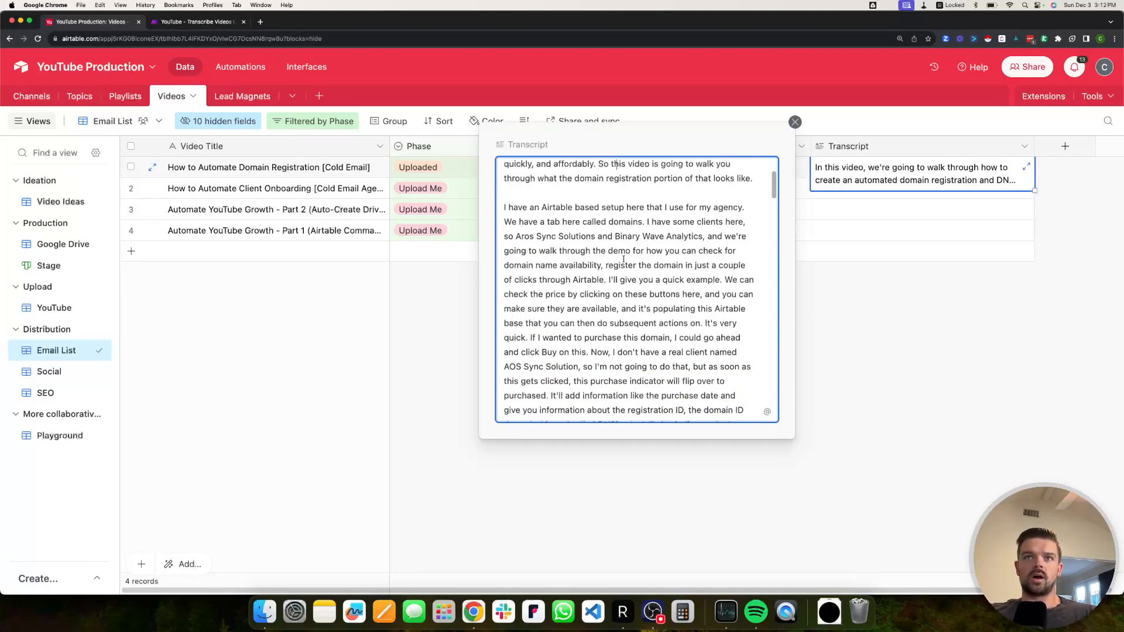
pyautogui.scroll(-10, 623, 259)
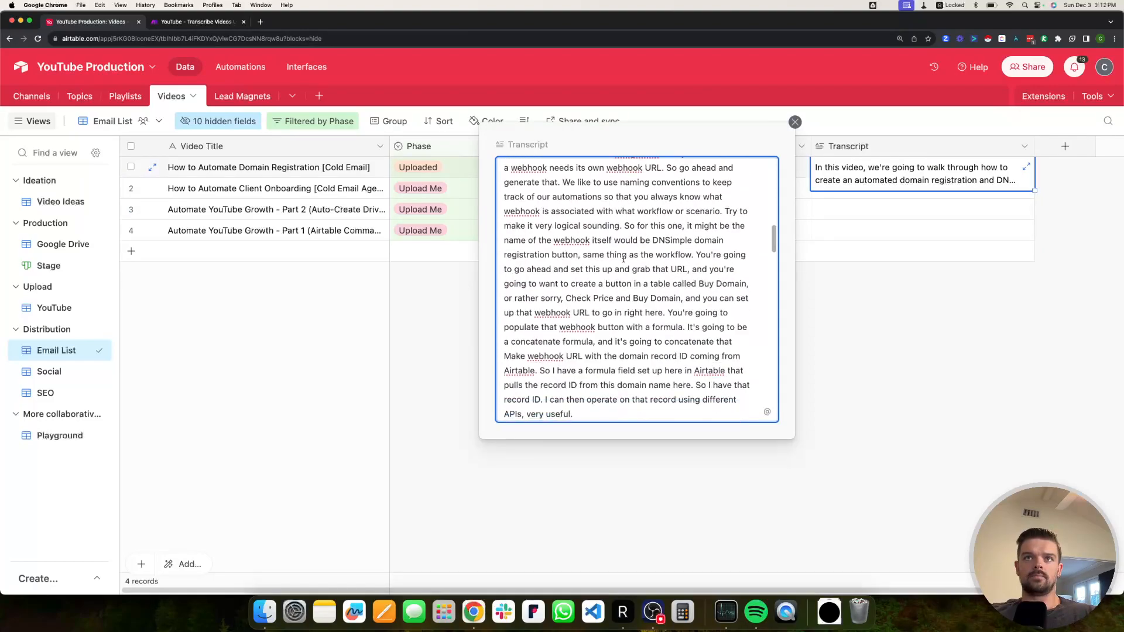
pyautogui.scroll(-3, 623, 260)
pyautogui.scroll(-10, 625, 259)
pyautogui.scroll(-10, 627, 256)
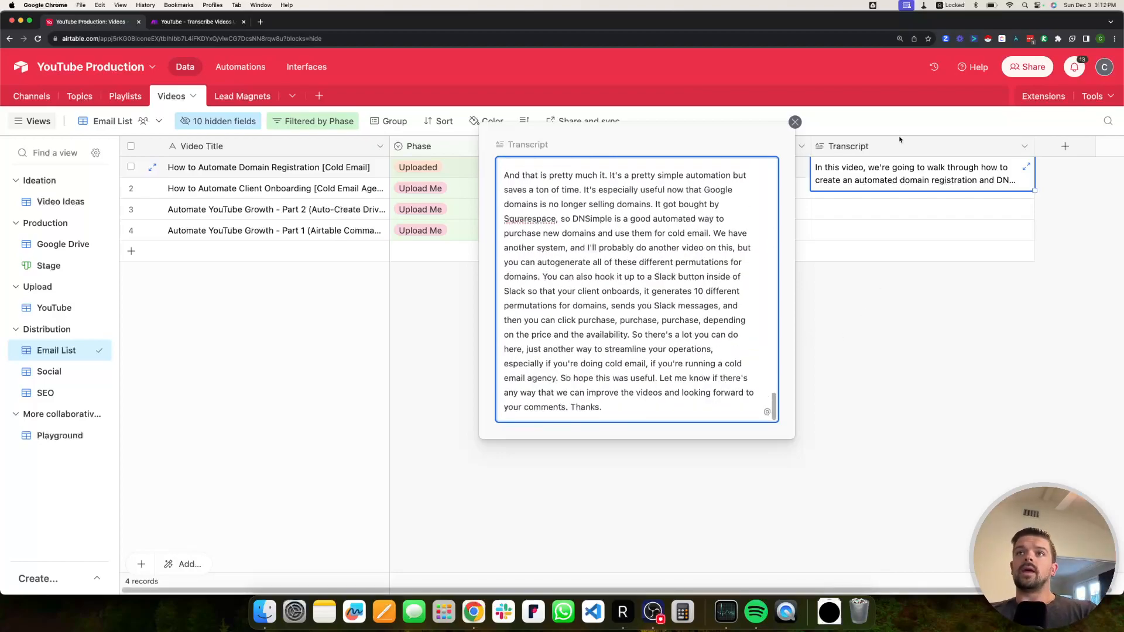
pyautogui.click(890, 362)
pyautogui.hscroll(1, 788, 205)
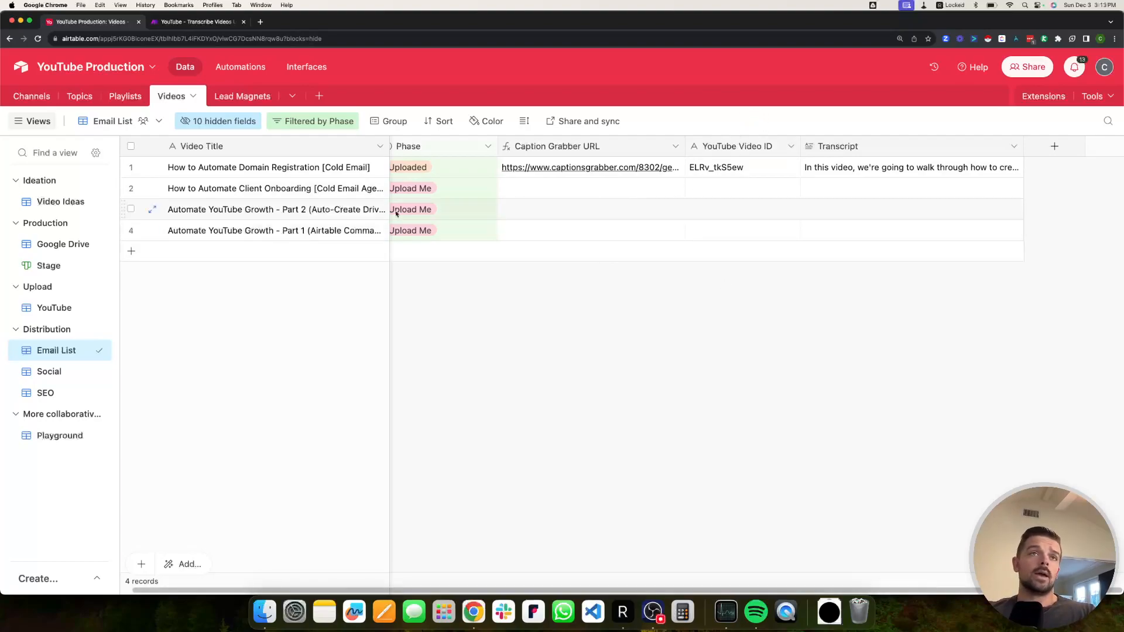
# Drag the Phase column header's right border left to narrow the column.
pyautogui.moveTo(499, 146); pyautogui.dragTo(458, 148)
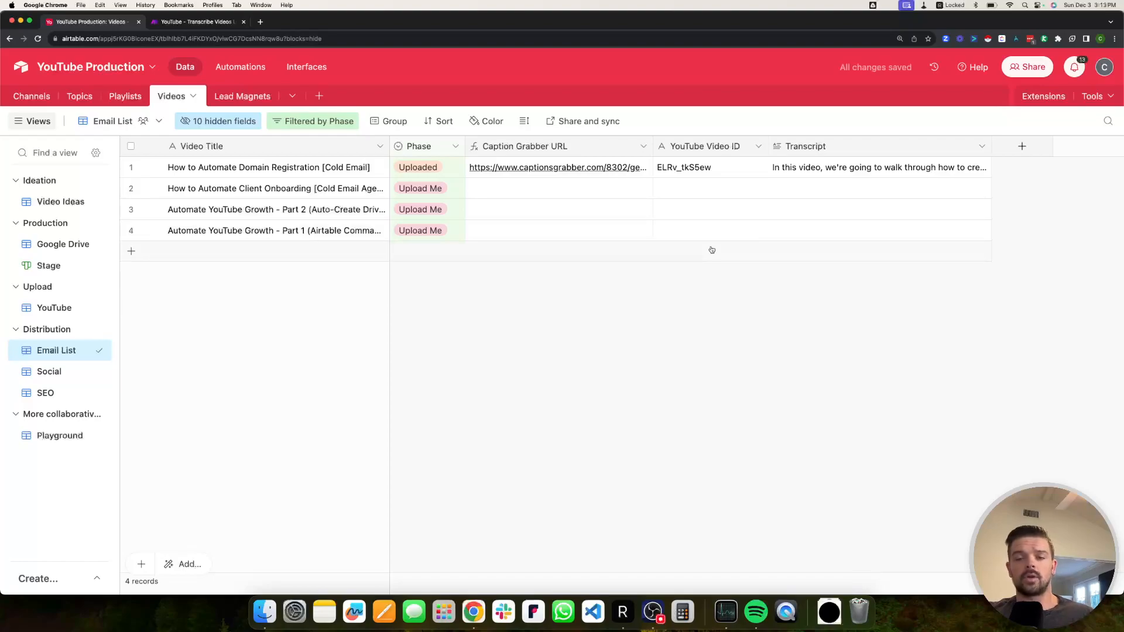